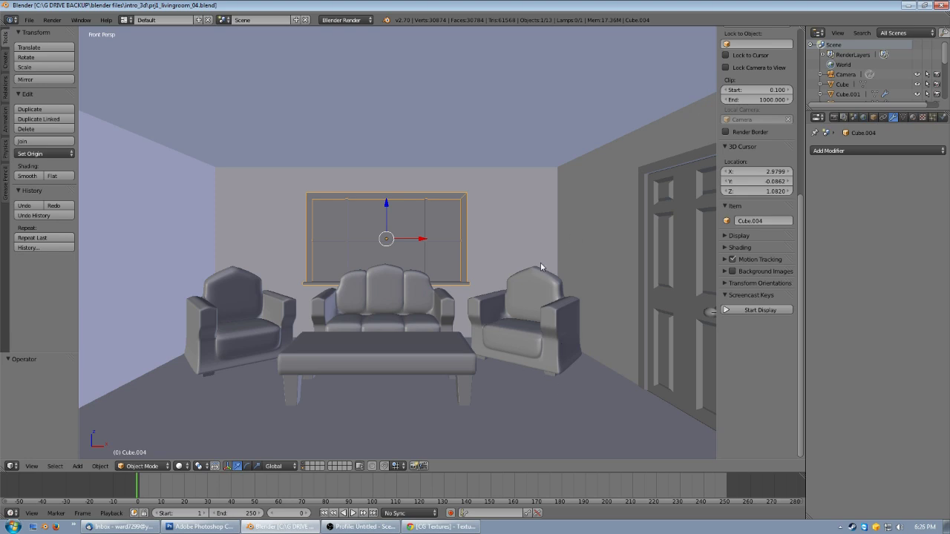
# - Deselect everything and inspect the living room model from outside and inside, including the window, furniture and door
pyautogui.moveTo(389, 289); pyautogui.dragTo(447, 274, button='middle')
pyautogui.scroll(-3, 431, 294)
pyautogui.scroll(2, 445, 279)
pyautogui.press('a')
pyautogui.scroll(4, 449, 270)
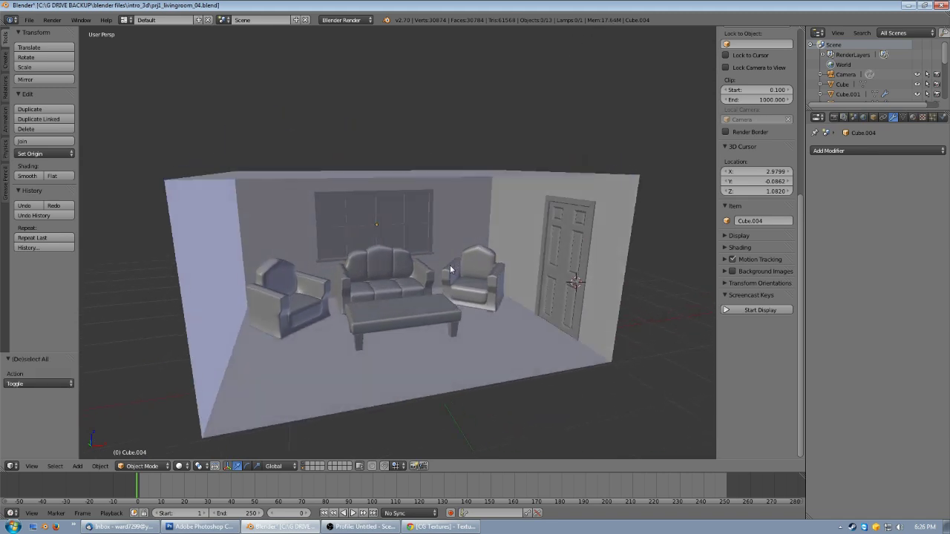
pyautogui.scroll(2, 450, 265)
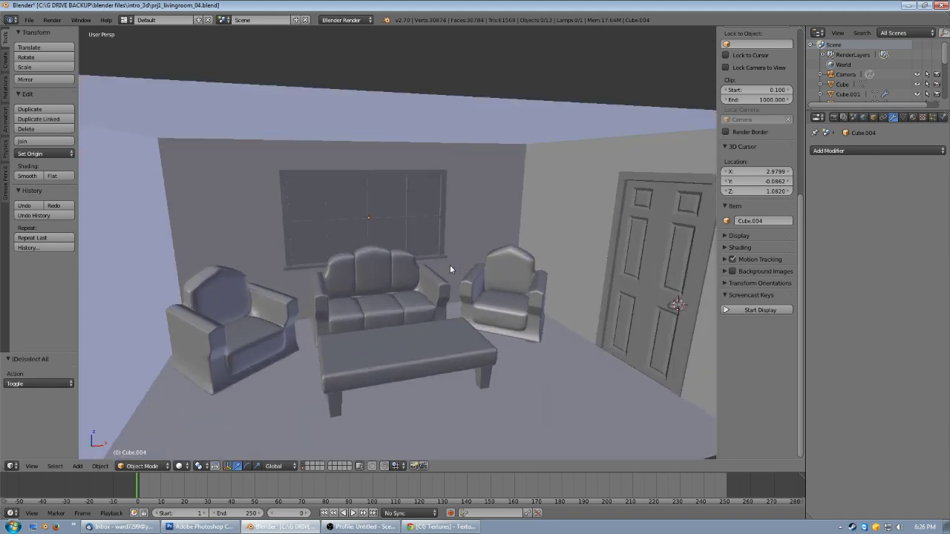
pyautogui.scroll(2, 450, 265)
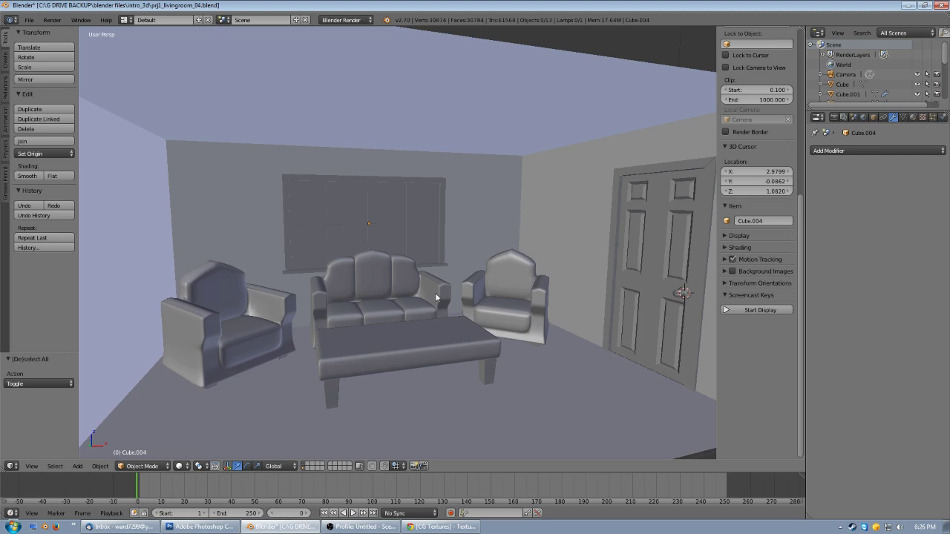
pyautogui.scroll(-6, 443, 295)
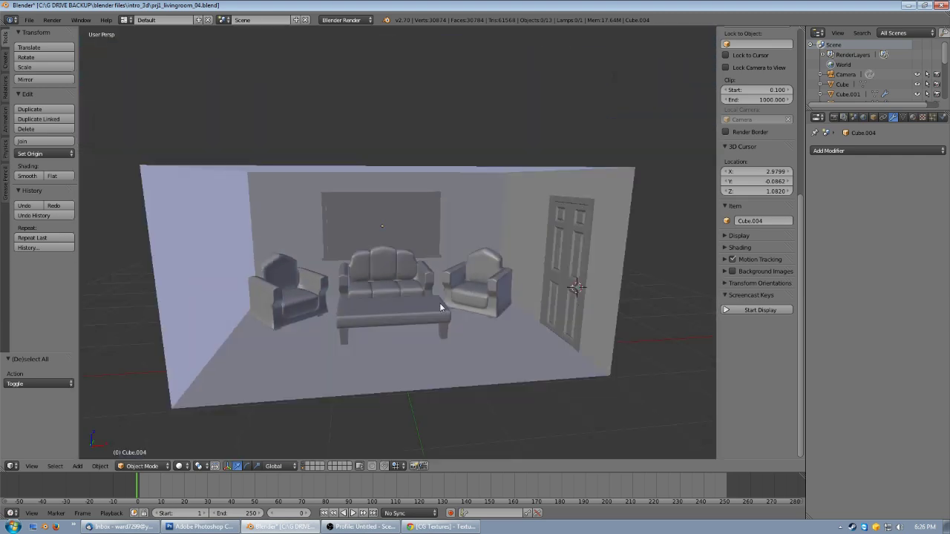
pyautogui.moveTo(439, 303); pyautogui.dragTo(491, 301, button='middle')
pyautogui.scroll(3, 427, 301)
pyautogui.scroll(2, 427, 300)
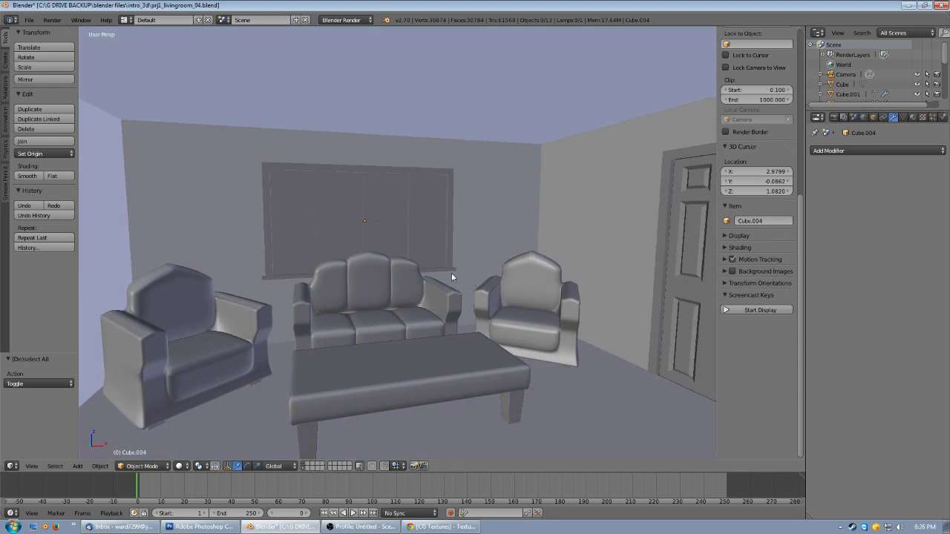
# - Add a new material to the outer window frame and enlarge its material slot list
pyautogui.rightClick(446, 178)
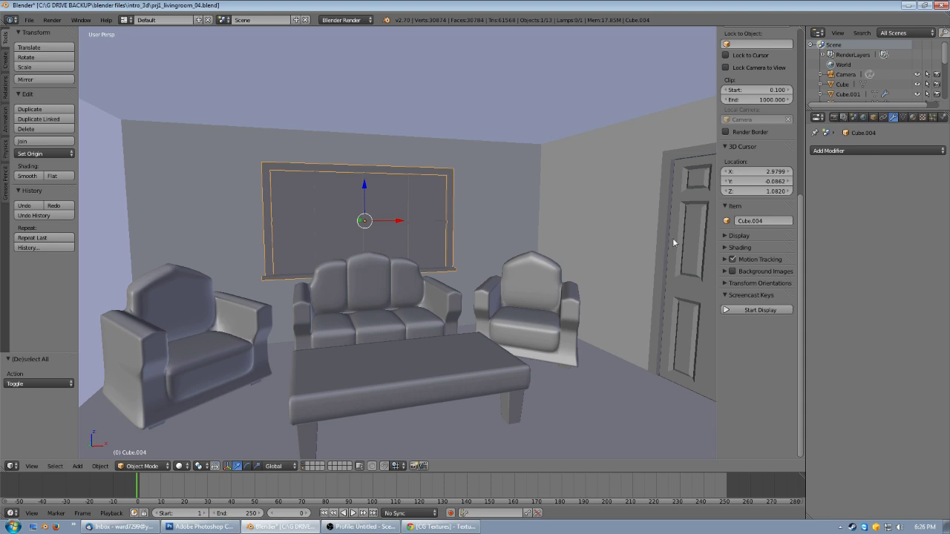
pyautogui.click(914, 121)
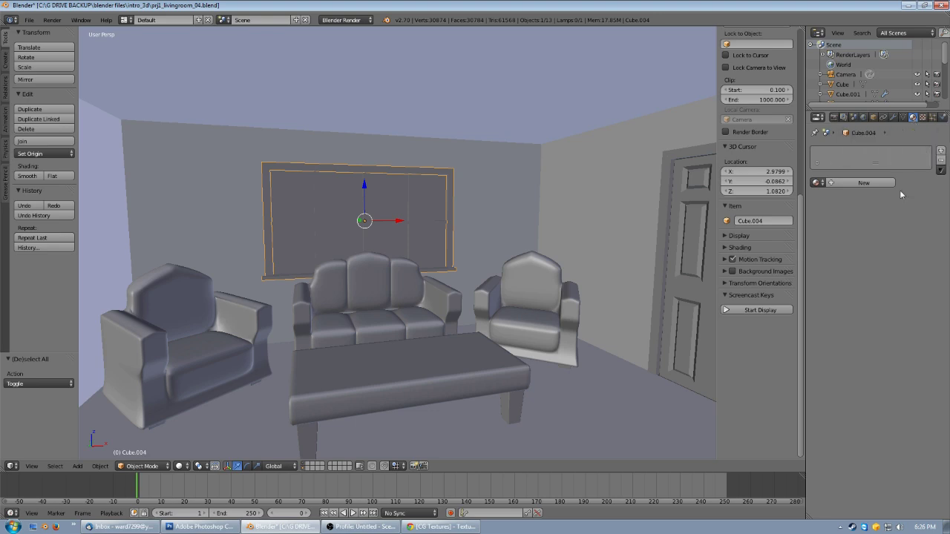
pyautogui.click(859, 183)
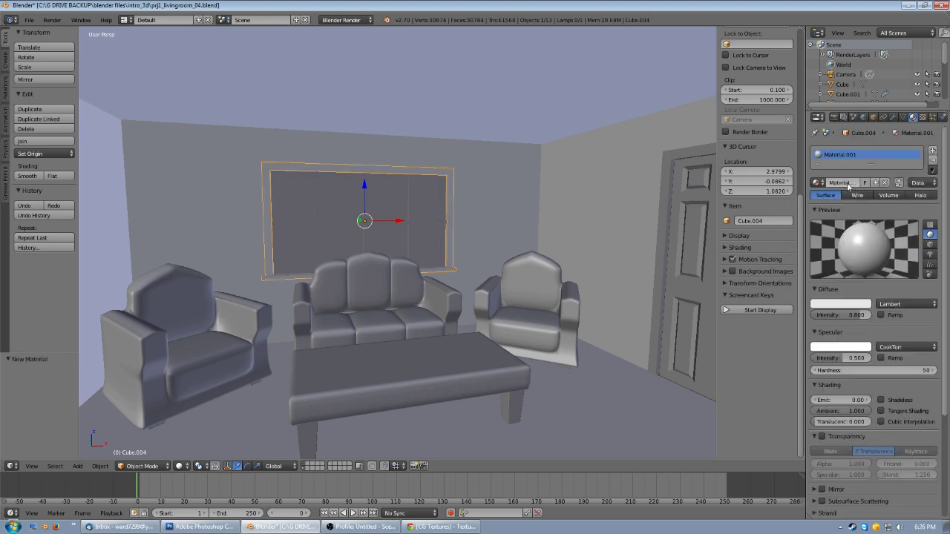
pyautogui.moveTo(871, 166); pyautogui.dragTo(870, 182)
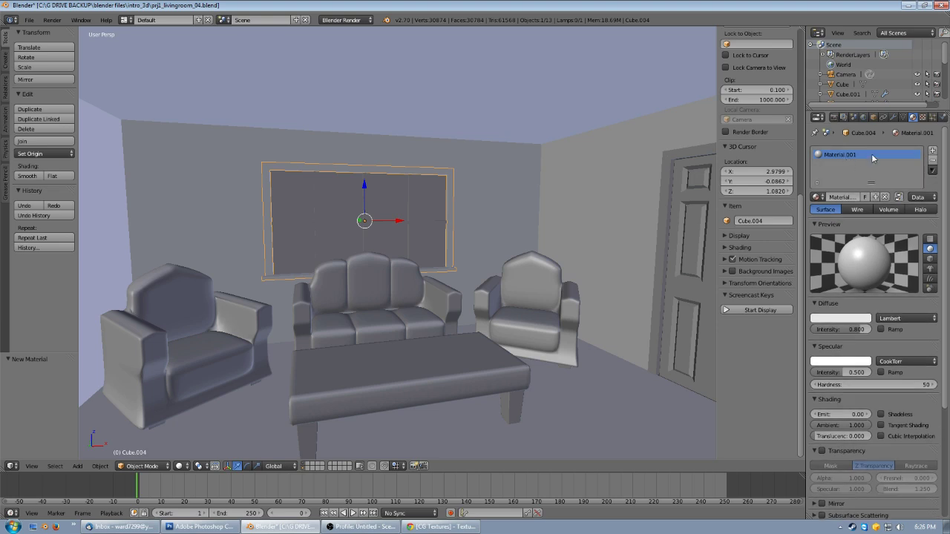
# - Select the room shell and examine its existing material and the room from outside and inside
pyautogui.rightClick(468, 152)
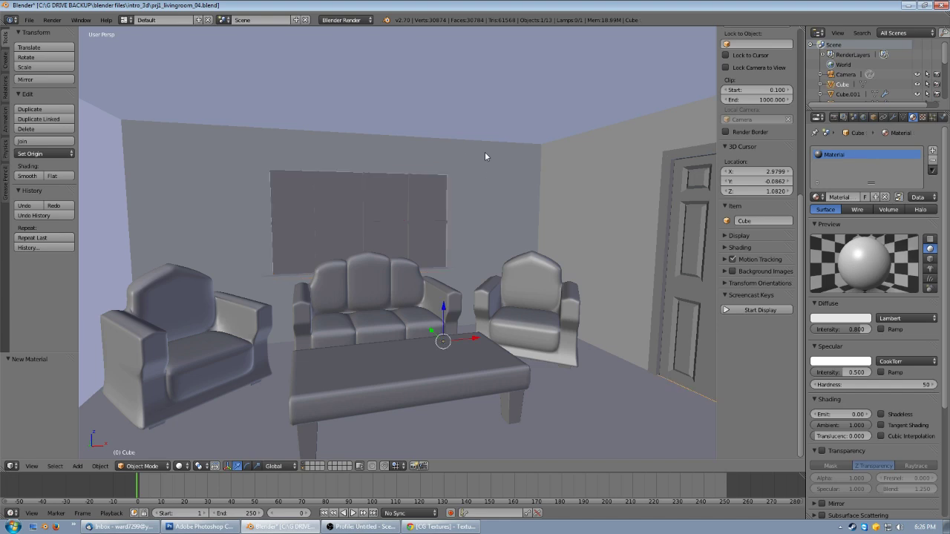
pyautogui.scroll(-5, 534, 136)
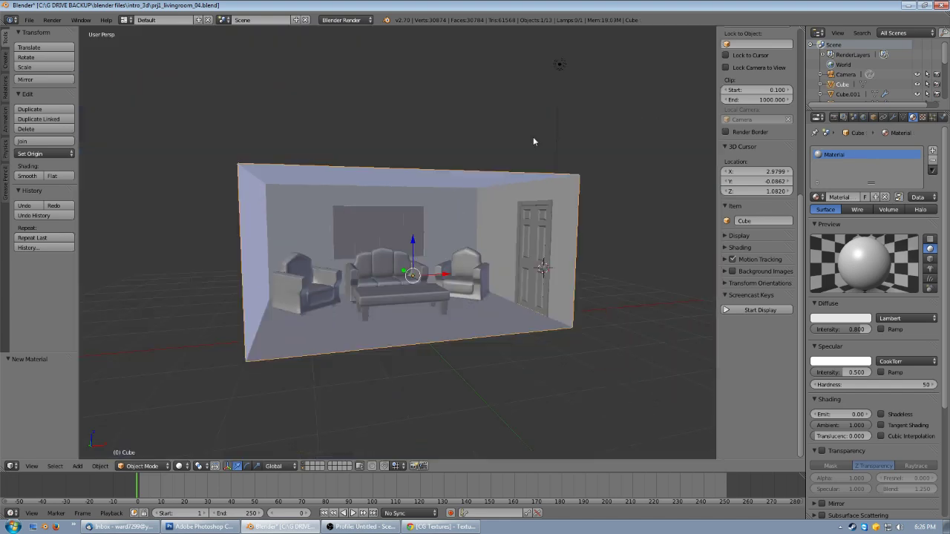
pyautogui.moveTo(449, 216); pyautogui.dragTo(491, 221, button='middle')
pyautogui.click(493, 231)
pyautogui.press('KP_1')
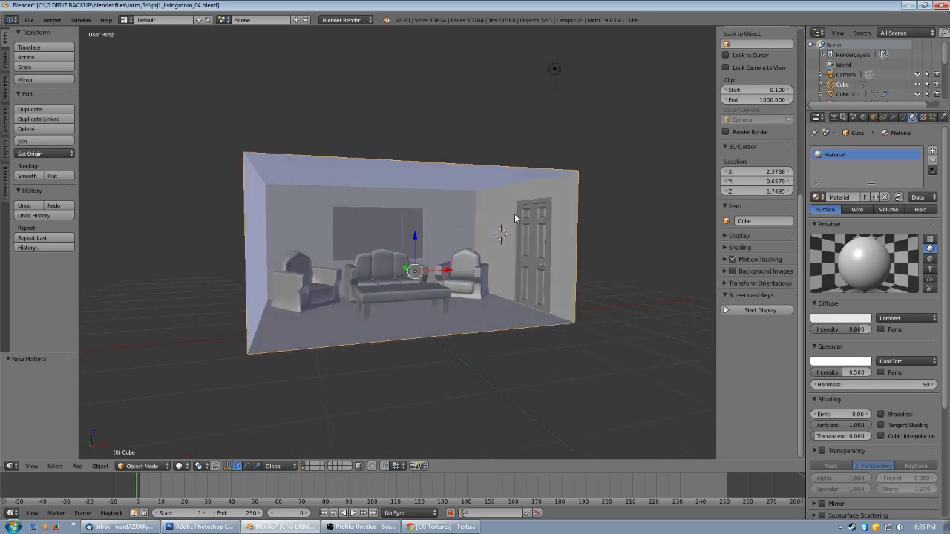
pyautogui.scroll(5, 517, 215)
pyautogui.scroll(2, 517, 219)
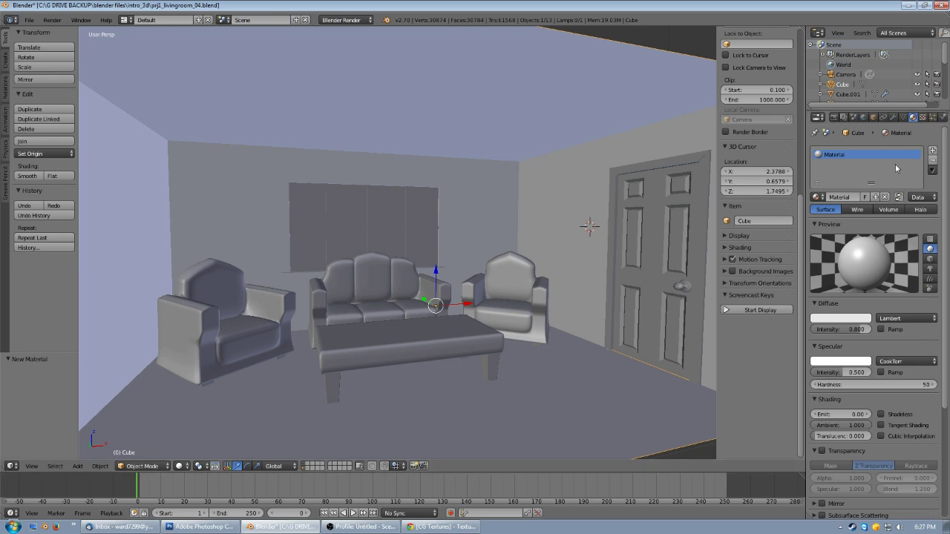
# - Rename the outer window frame's material as "semigloss white"
pyautogui.rightClick(446, 193)
pyautogui.scroll(1, 446, 193)
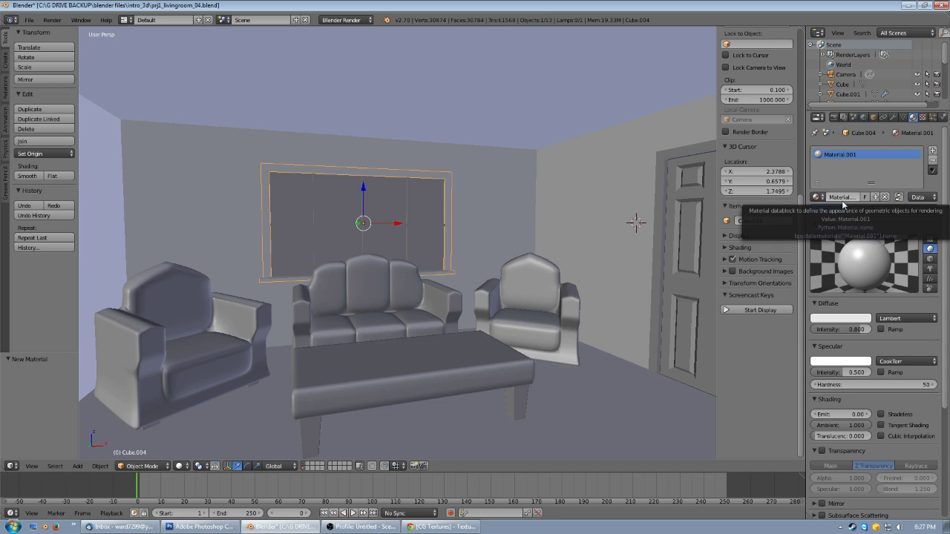
pyautogui.click(841, 198)
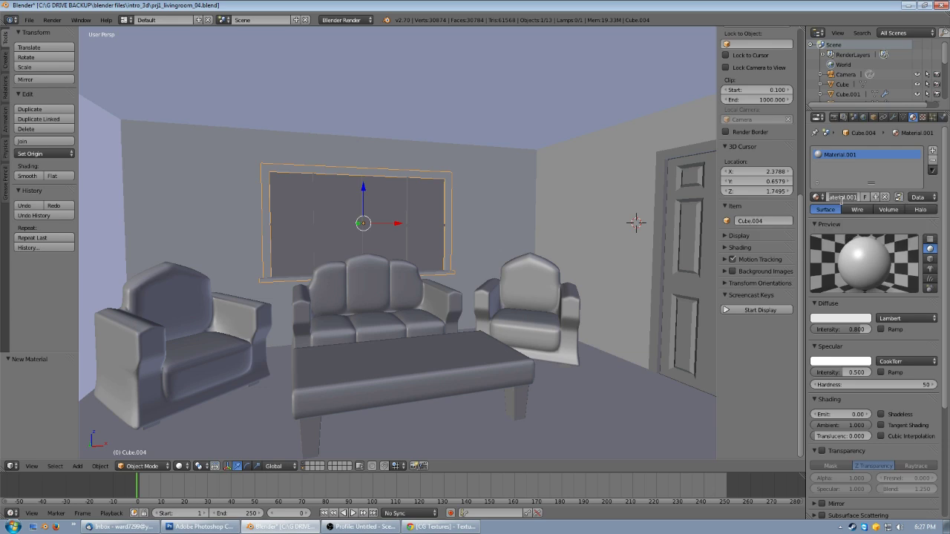
pyautogui.press('BackSpace')
pyautogui.press('Return')
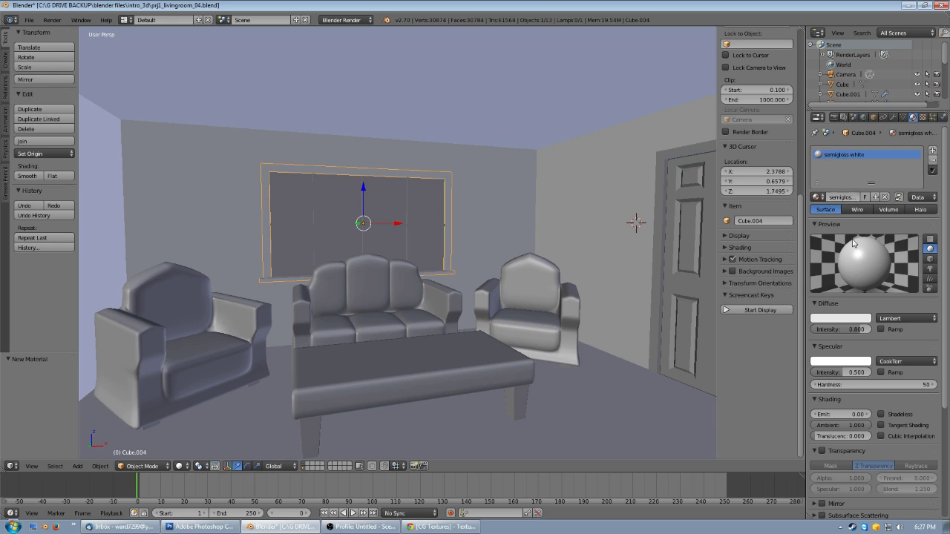
# - Set the semigloss white material's diffuse color to pure white, with R, G and B at 1.000
pyautogui.click(842, 319)
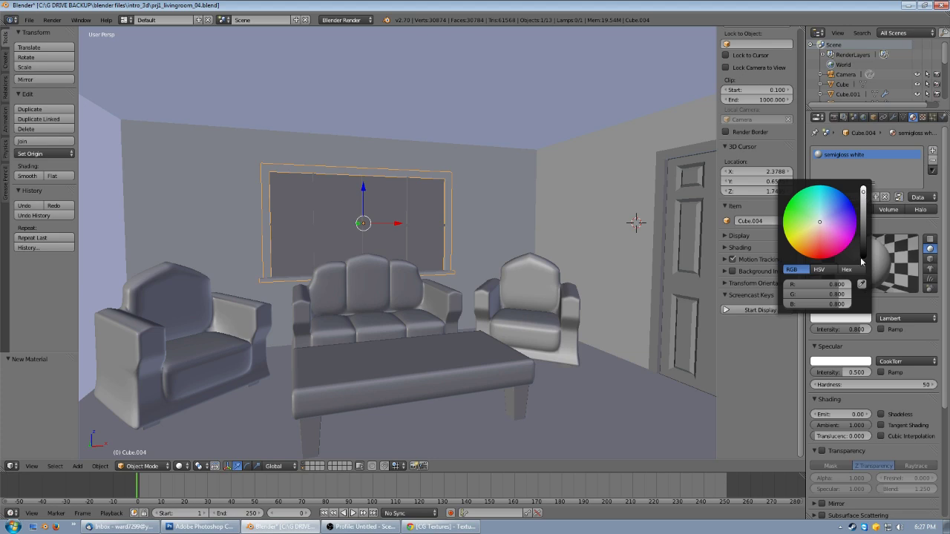
pyautogui.click(864, 193)
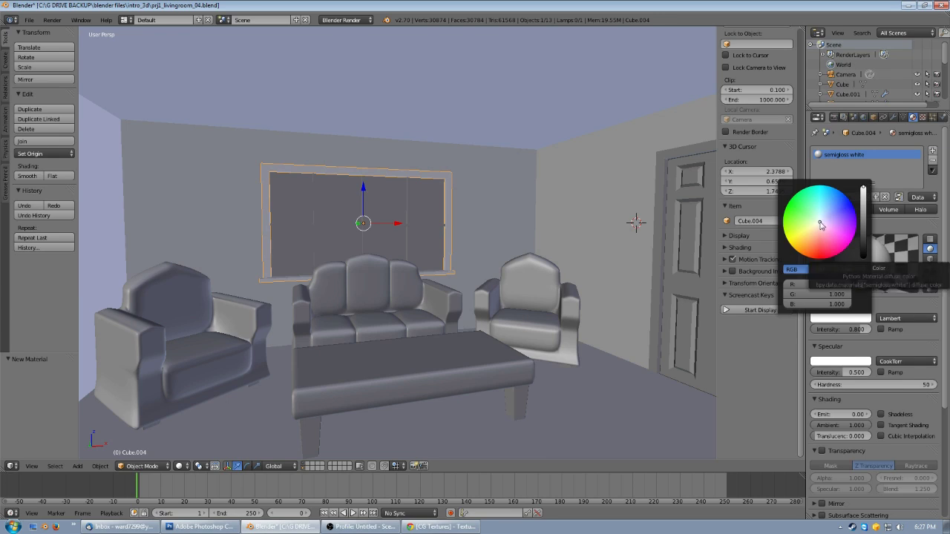
pyautogui.moveTo(820, 224)
pyautogui.mouseDown()
pyautogui.moveTo(850, 206)
pyautogui.moveTo(837, 245)
pyautogui.moveTo(820, 256)
pyautogui.moveTo(798, 242)
pyautogui.moveTo(795, 213)
pyautogui.moveTo(788, 226)
pyautogui.moveTo(822, 227)
pyautogui.mouseUp()
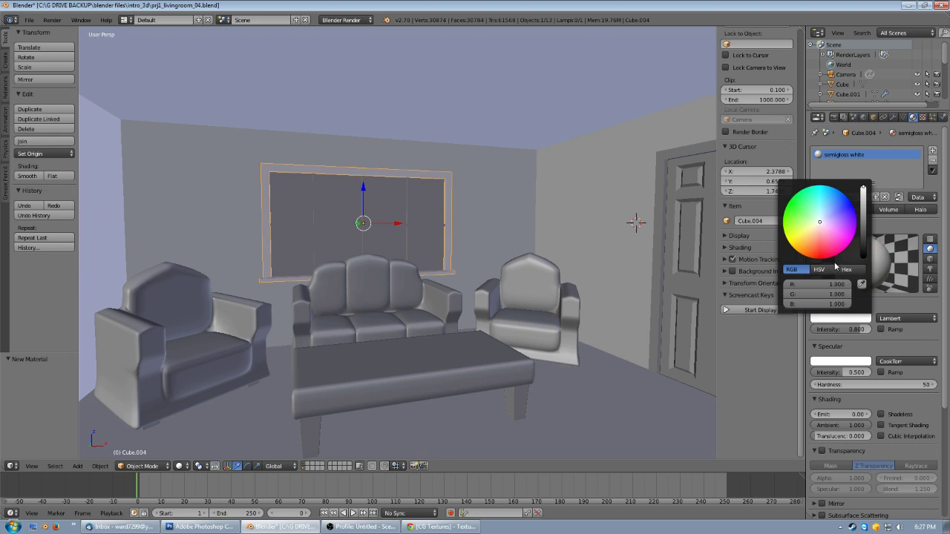
pyautogui.moveTo(836, 287); pyautogui.dragTo(850, 304)
pyautogui.moveTo(819, 223); pyautogui.dragTo(822, 225)
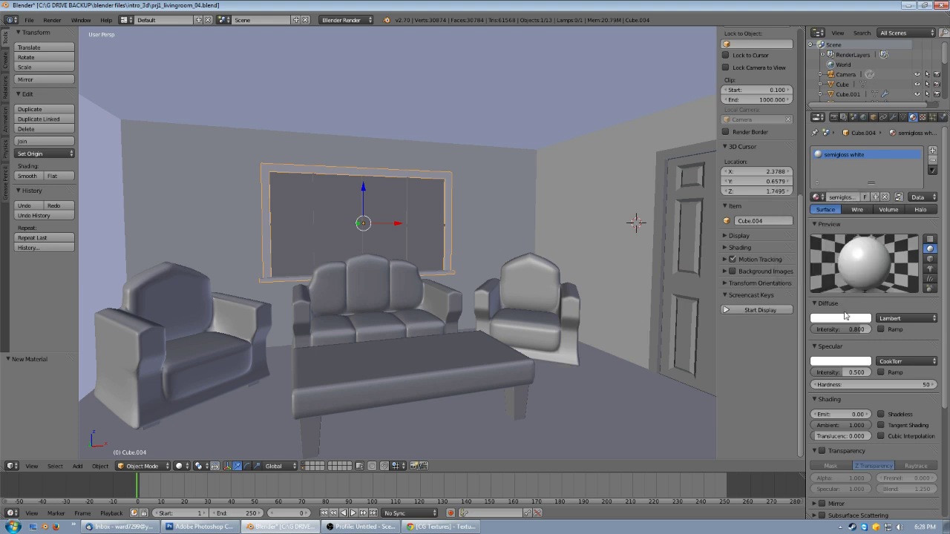
# - Raise the material's diffuse intensity to 1.000 and switch its preview to the monkey head
pyautogui.click(845, 318)
pyautogui.moveTo(861, 336); pyautogui.dragTo(901, 338)
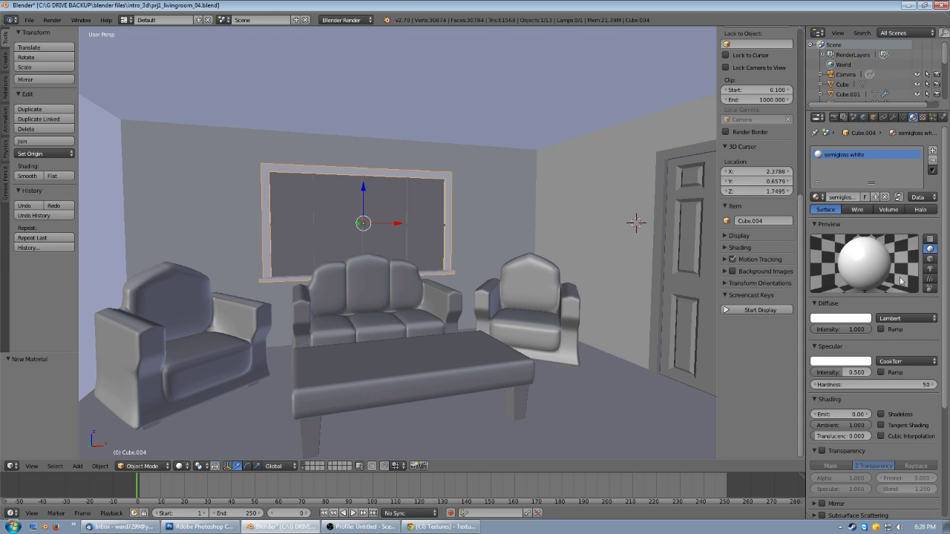
pyautogui.click(928, 268)
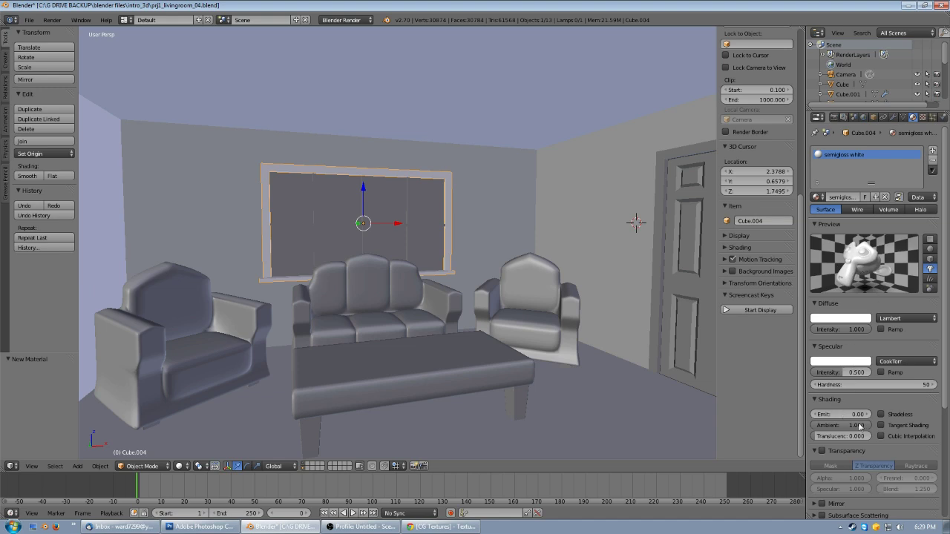
# - Set the semigloss white material's specular intensity to 0.2
pyautogui.click(832, 372)
pyautogui.write('0.5')
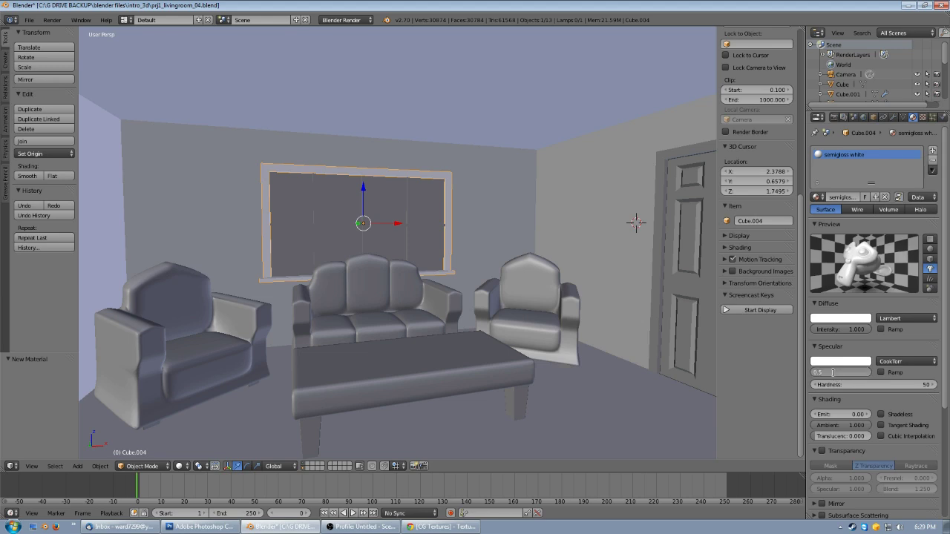
pyautogui.write('0.2')
pyautogui.press('Return')
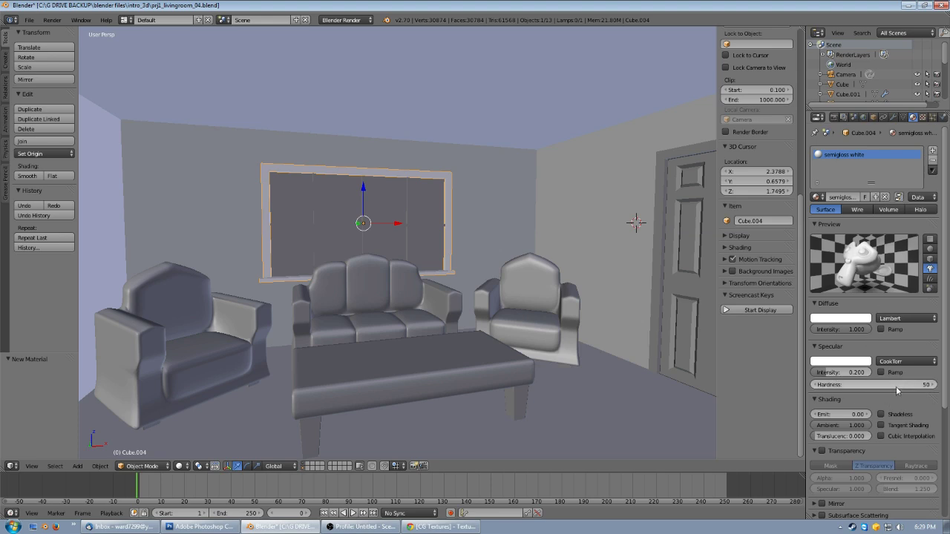
# - Try specular hardness values of 100 and 511 with the CookTorr specular shader
pyautogui.click(874, 384)
pyautogui.write('100')
pyautogui.press('Return')
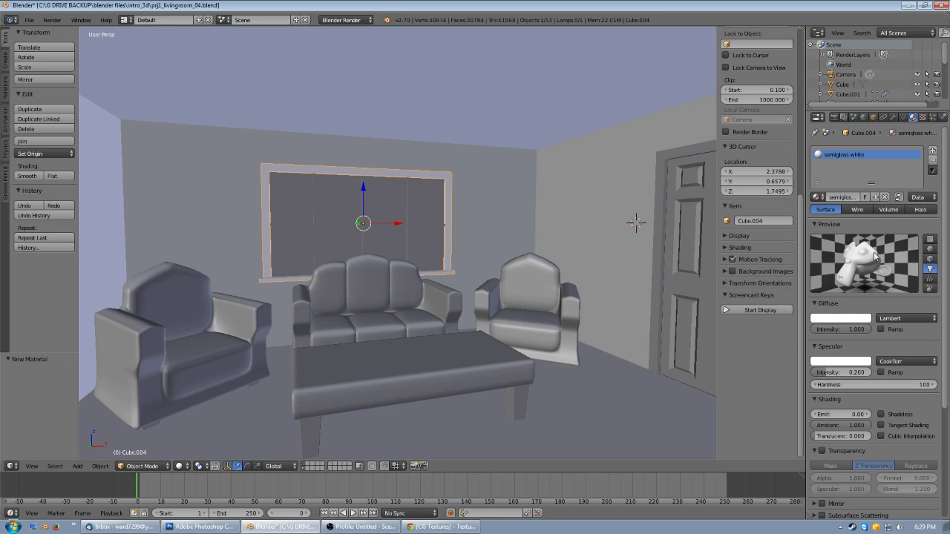
pyautogui.moveTo(841, 385); pyautogui.dragTo(912, 384)
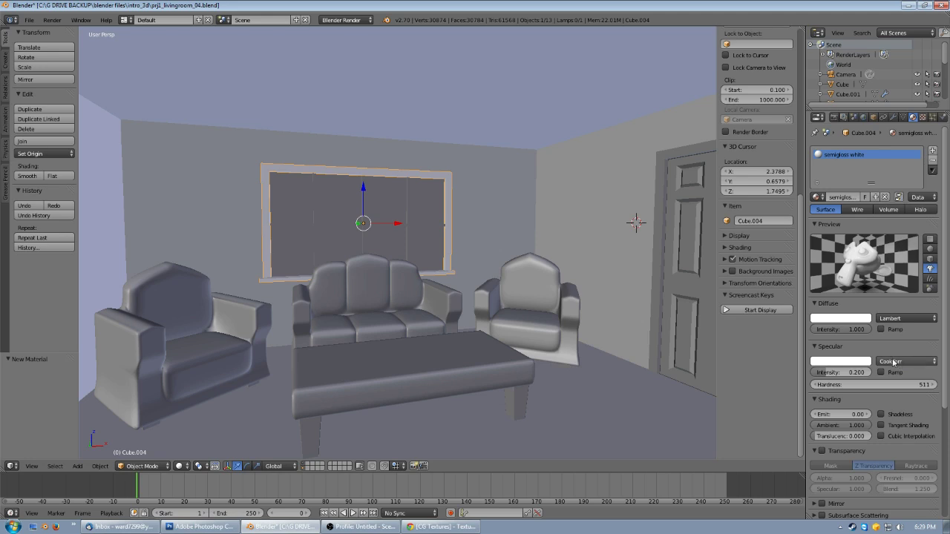
pyautogui.click(894, 362)
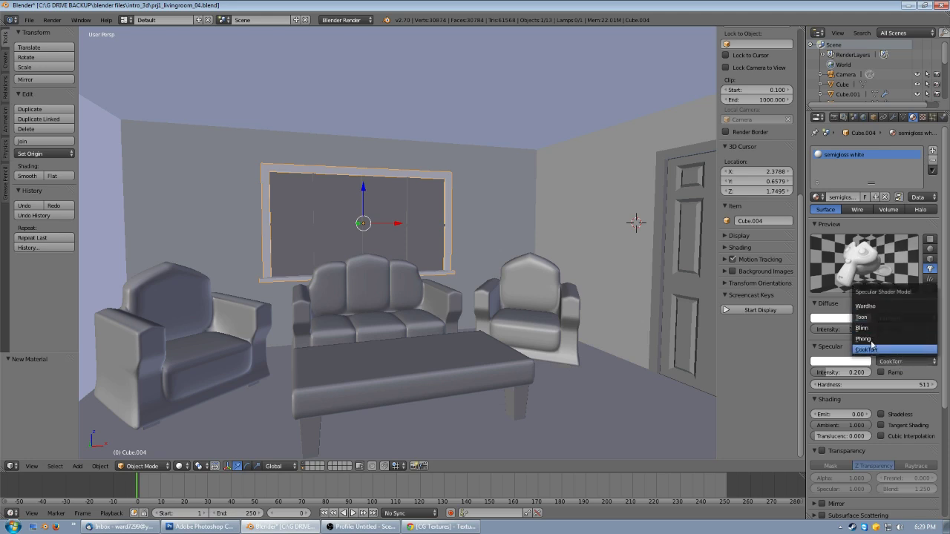
pyautogui.click(874, 350)
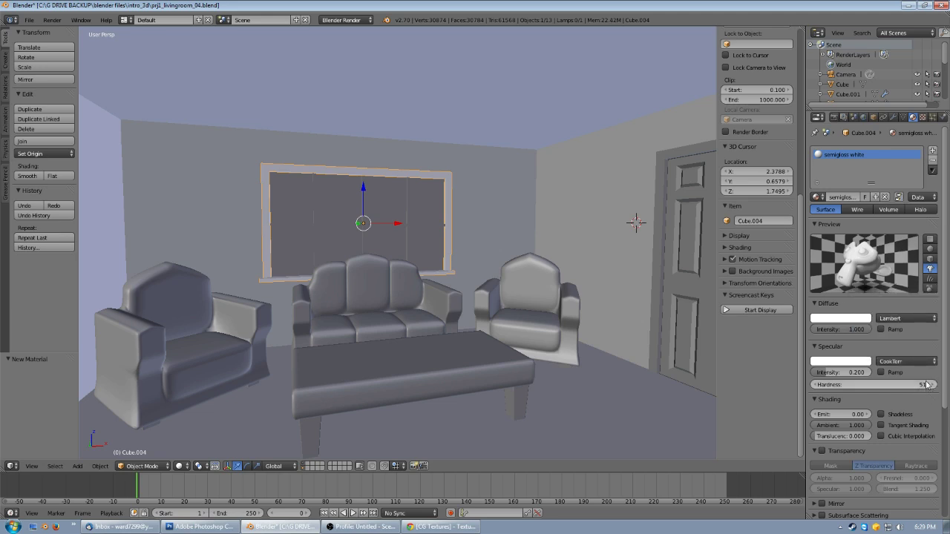
# - Set the semigloss white material's specular hardness to 30
pyautogui.click(924, 384)
pyautogui.write('20')
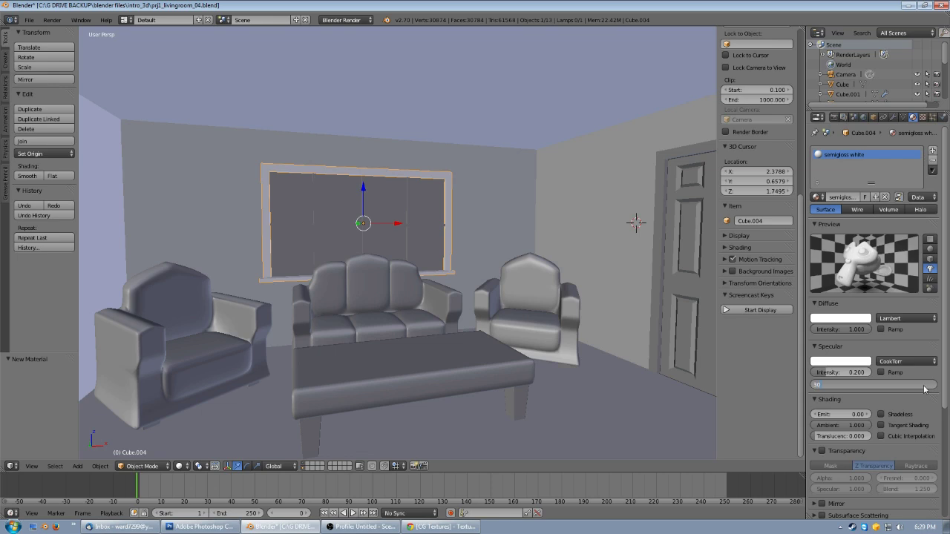
pyautogui.press('Return')
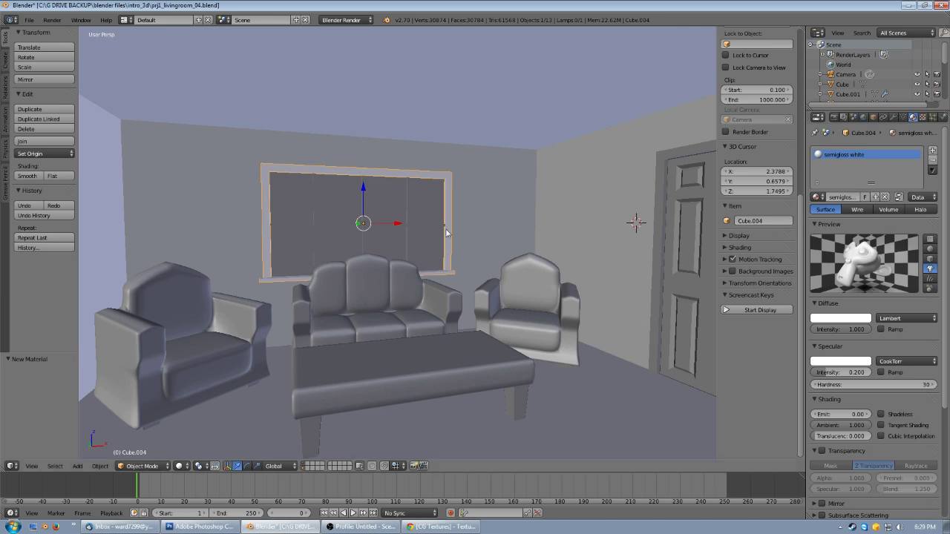
# - Assign the existing semigloss white material to the window's inner grid bars
pyautogui.rightClick(407, 212)
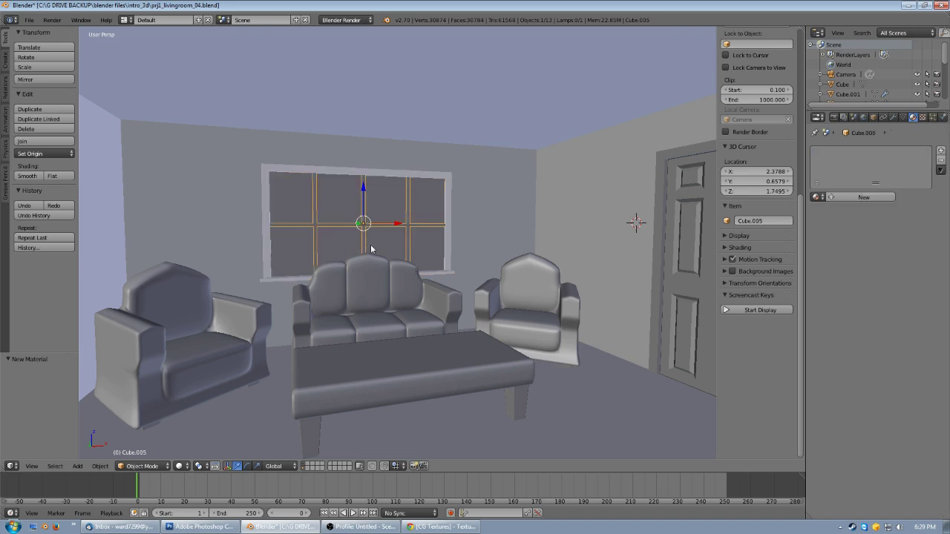
pyautogui.click(817, 197)
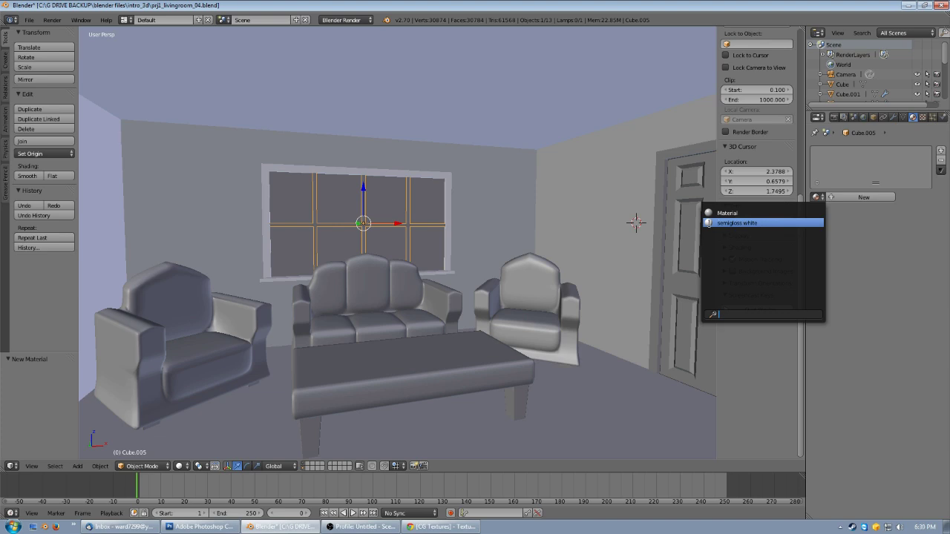
pyautogui.click(708, 223)
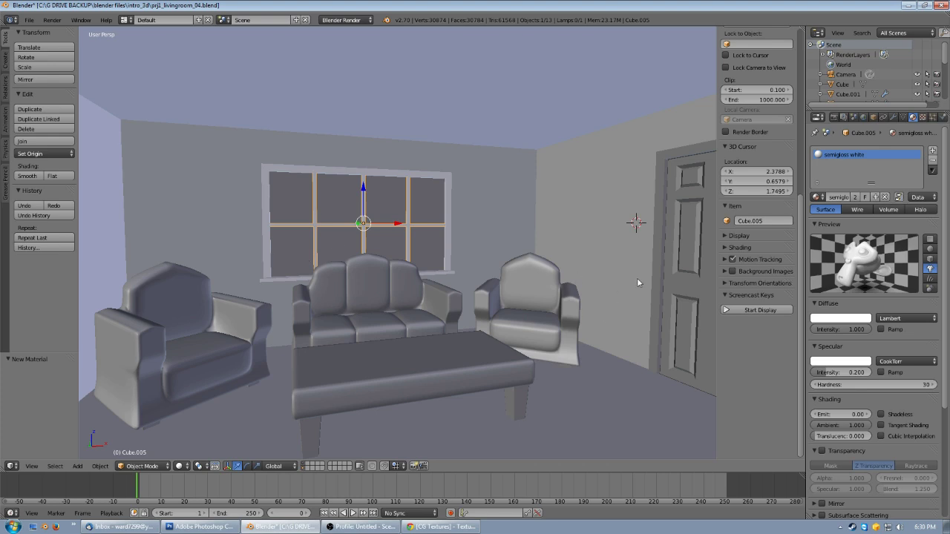
# - Assign the existing semigloss white material to the door frame
pyautogui.rightClick(657, 222)
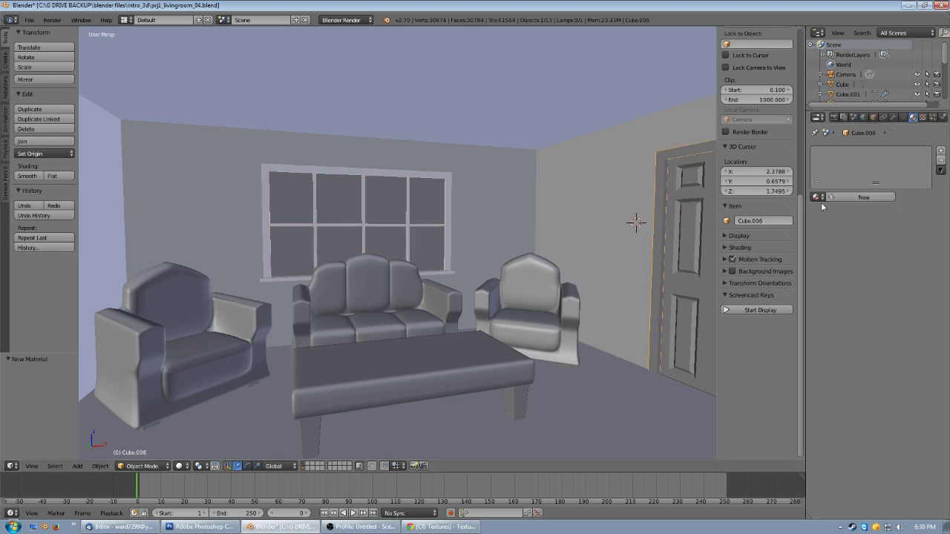
pyautogui.click(816, 196)
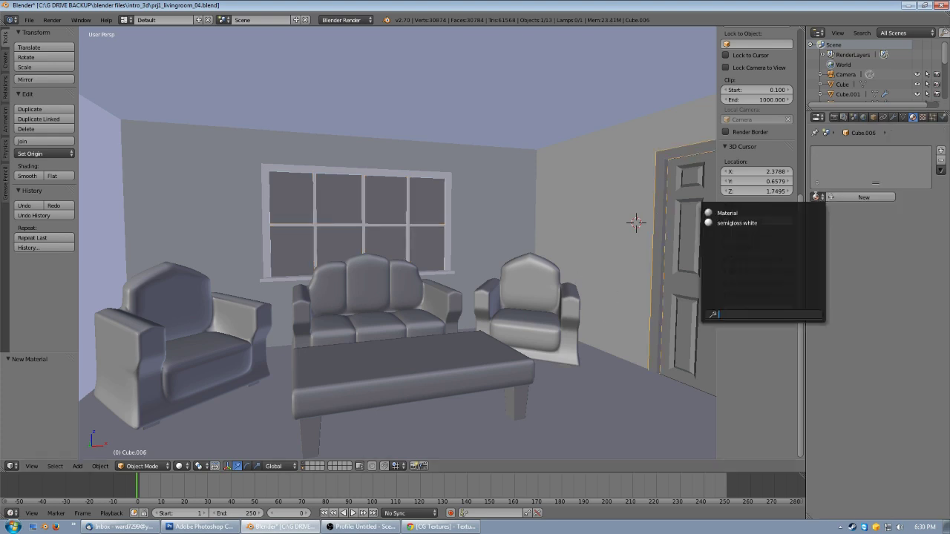
pyautogui.click(737, 222)
# - Assign the existing semigloss white material to the door panel and deselect everything
pyautogui.rightClick(688, 198)
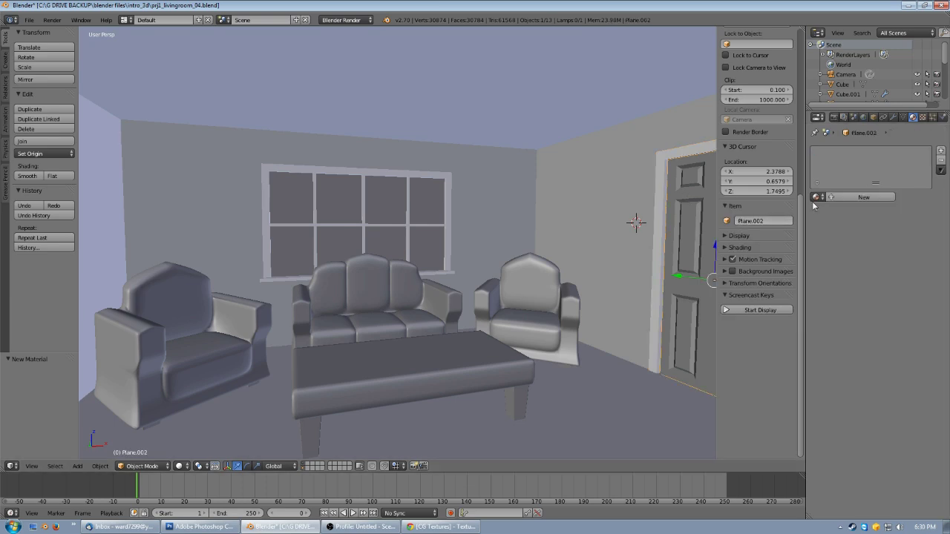
pyautogui.click(818, 198)
pyautogui.click(737, 225)
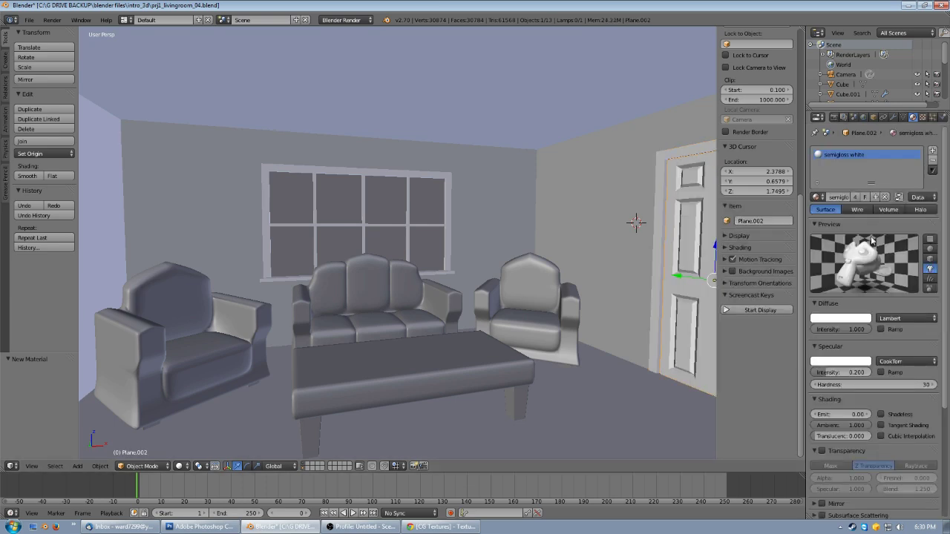
pyautogui.scroll(-4, 576, 201)
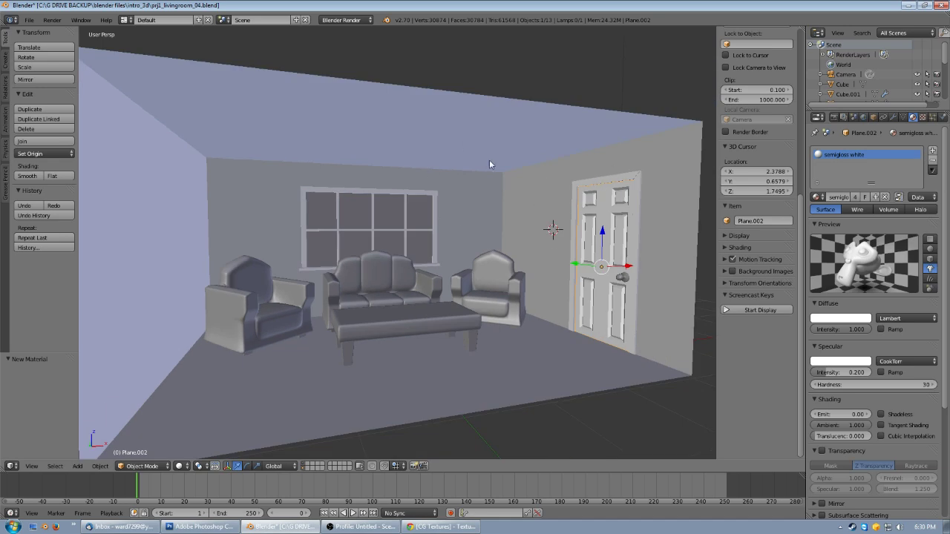
pyautogui.scroll(1, 441, 201)
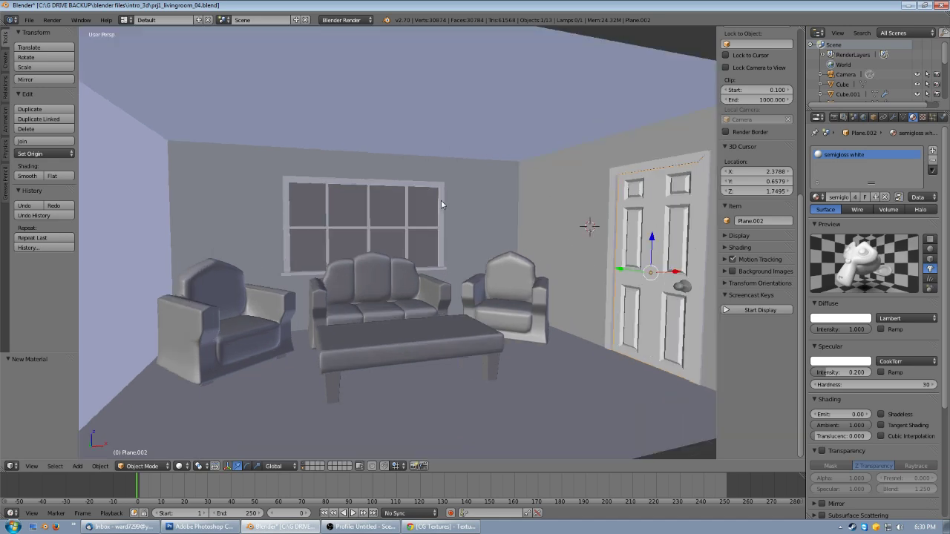
pyautogui.press('a')
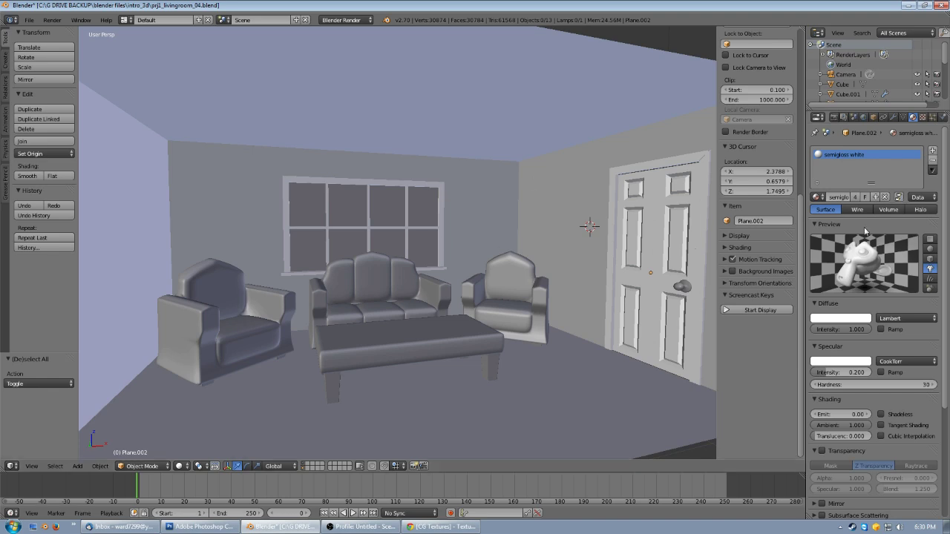
# - Select the room object and enter Edit Mode with edge selection active
pyautogui.rightClick(526, 312)
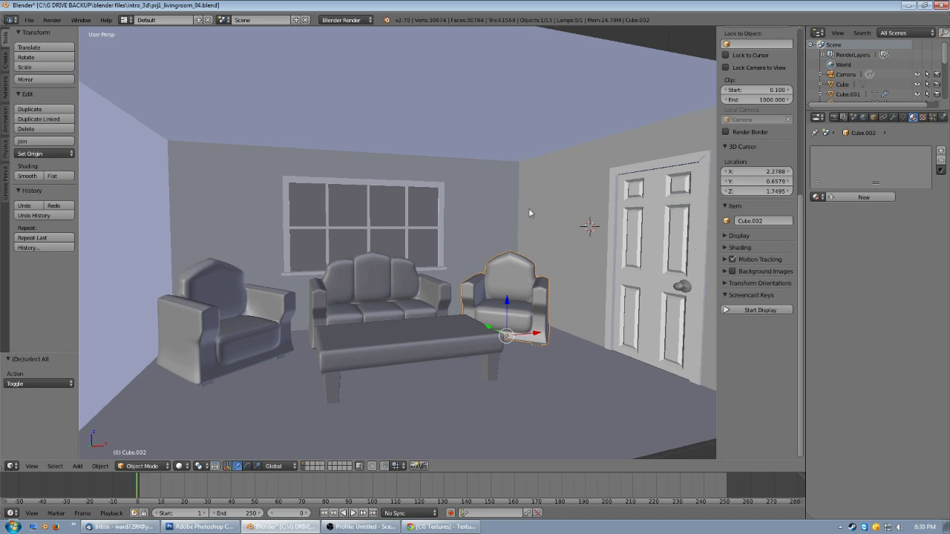
pyautogui.rightClick(493, 154)
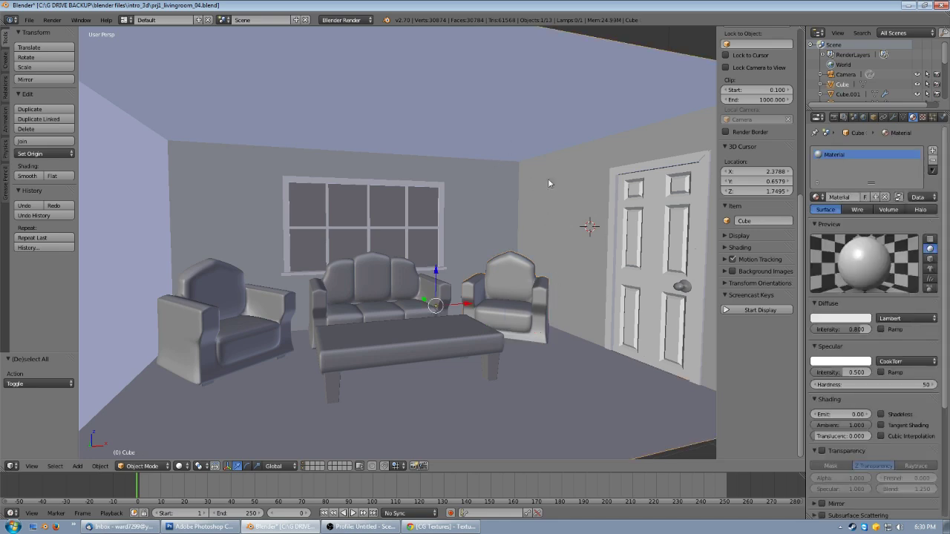
pyautogui.scroll(-4, 529, 211)
pyautogui.moveTo(530, 212); pyautogui.dragTo(443, 235, button='middle')
pyautogui.scroll(3, 487, 230)
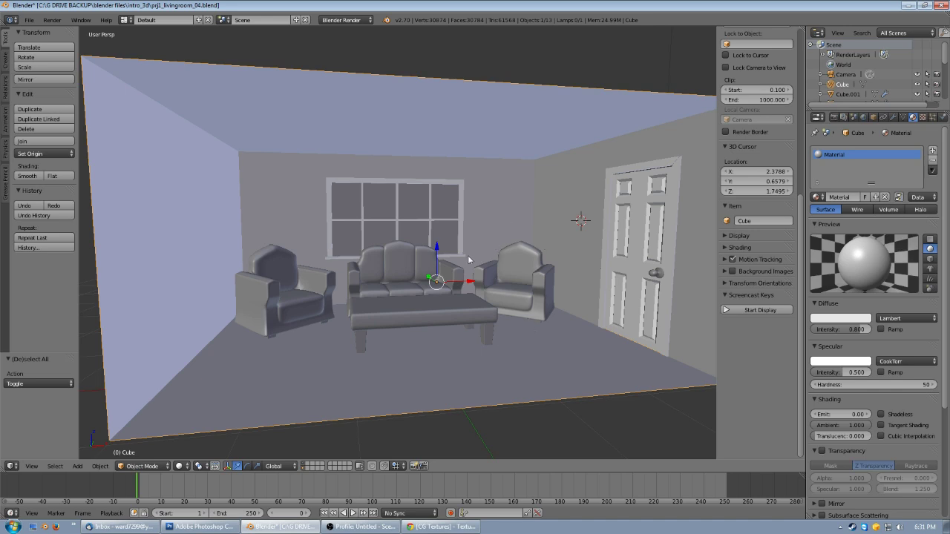
pyautogui.moveTo(501, 252); pyautogui.dragTo(501, 251, button='middle')
pyautogui.press('Tab')
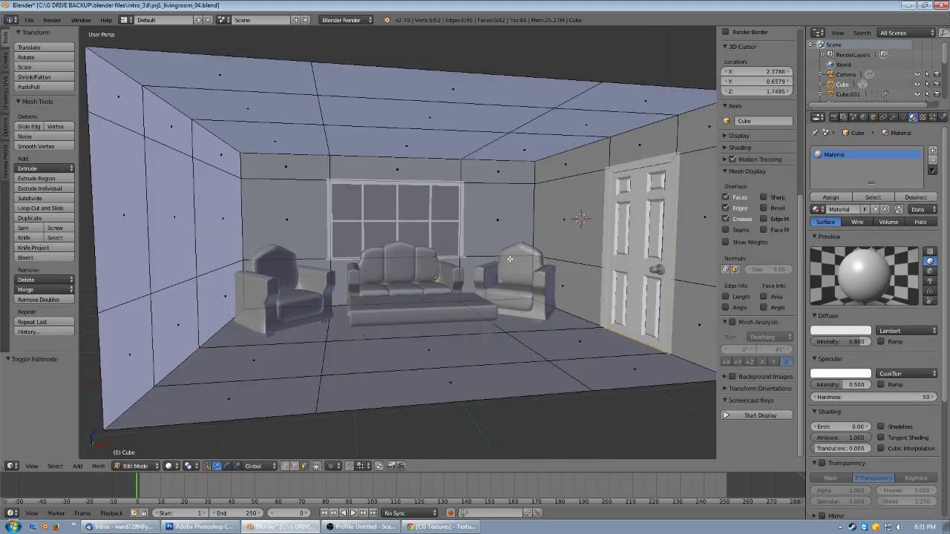
pyautogui.click(295, 466)
# - Select all the edges where the floor meets the left, back and door walls of the room
pyautogui.rightClick(134, 405)
pyautogui.keyDown('shift'); pyautogui.rightClick(177, 367); pyautogui.keyUp('shift')
pyautogui.keyDown('shift'); pyautogui.rightClick(218, 336); pyautogui.keyUp('shift')
pyautogui.keyDown('shift'); pyautogui.rightClick(294, 304); pyautogui.keyUp('shift')
pyautogui.keyDown('shift'); pyautogui.rightClick(354, 302); pyautogui.keyUp('shift')
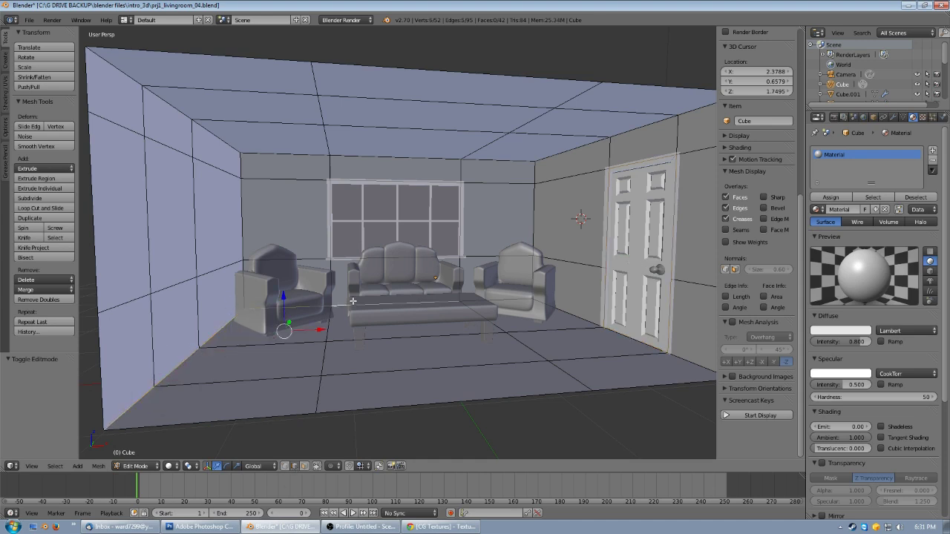
pyautogui.keyDown('shift'); pyautogui.rightClick(532, 297); pyautogui.keyUp('shift')
pyautogui.keyDown('shift'); pyautogui.rightClick(586, 327); pyautogui.keyUp('shift')
pyautogui.keyDown('shift'); pyautogui.rightClick(638, 343); pyautogui.keyUp('shift')
pyautogui.keyDown('shift'); pyautogui.rightClick(686, 359); pyautogui.keyUp('shift')
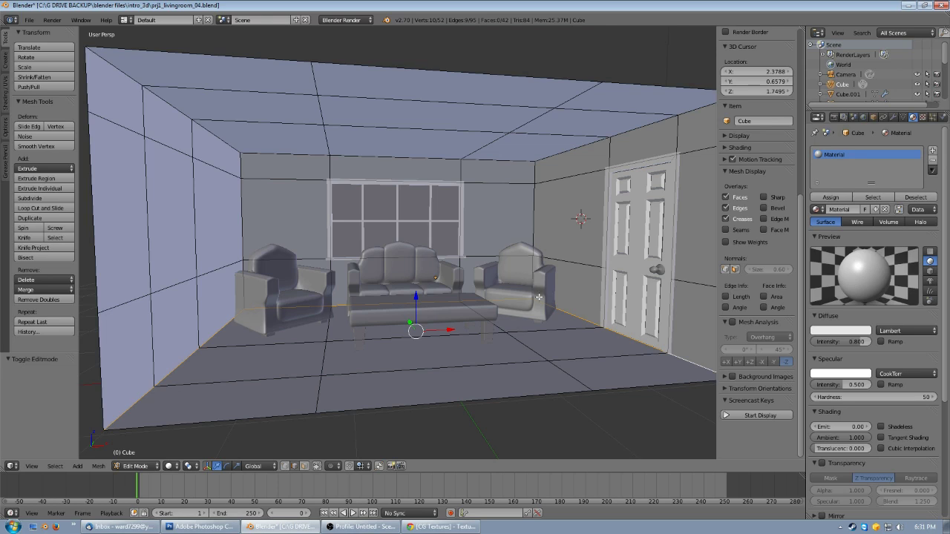
# - Add the two vertical back corner edges to the floor edge selection and mark all selected edges as seams
pyautogui.keyDown('shift'); pyautogui.rightClick(532, 273); pyautogui.keyUp('shift')
pyautogui.keyDown('shift'); pyautogui.rightClick(534, 221); pyautogui.keyUp('shift')
pyautogui.keyDown('shift'); pyautogui.rightClick(533, 174); pyautogui.keyUp('shift')
pyautogui.keyDown('shift'); pyautogui.rightClick(243, 286); pyautogui.keyUp('shift')
pyautogui.keyDown('shift'); pyautogui.rightClick(243, 233); pyautogui.keyUp('shift')
pyautogui.keyDown('shift'); pyautogui.rightClick(244, 174); pyautogui.keyUp('shift')
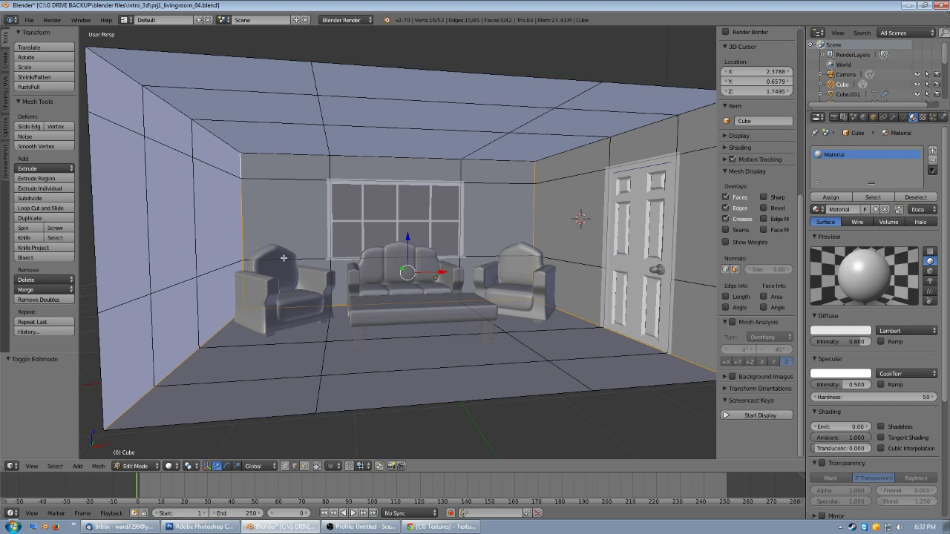
pyautogui.hotkey('ctrl', 'e')
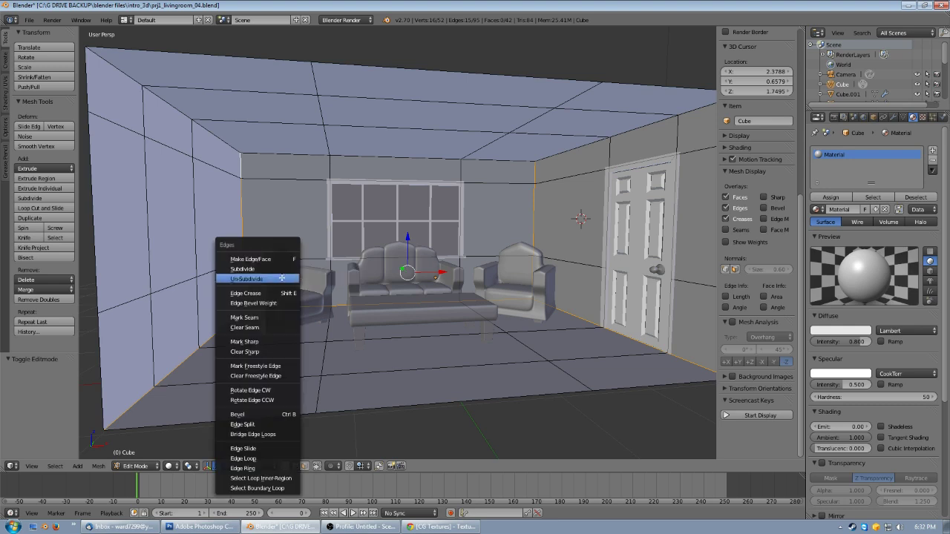
pyautogui.click(260, 318)
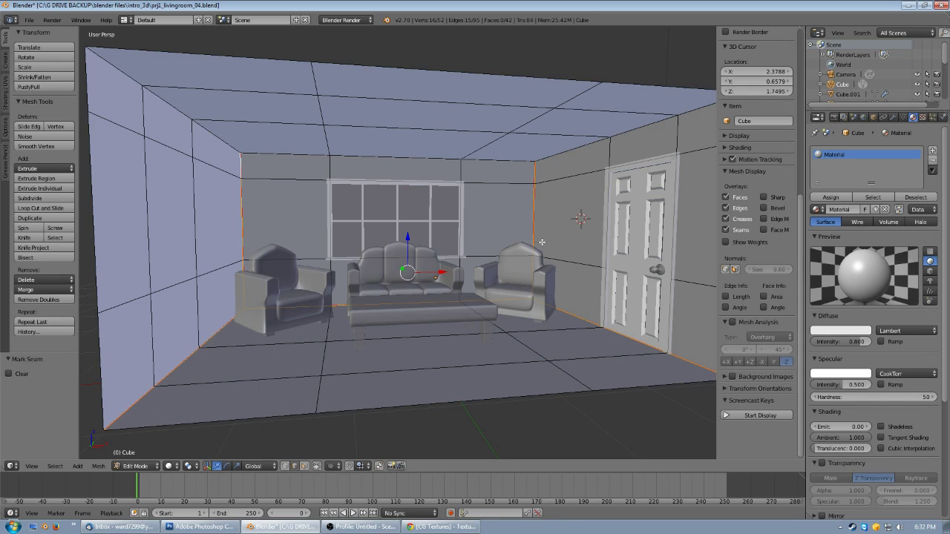
pyautogui.click(638, 430)
# - Mark the edges where the ceiling meets the three walls as seams and deselect everything
pyautogui.scroll(-3, 458, 287)
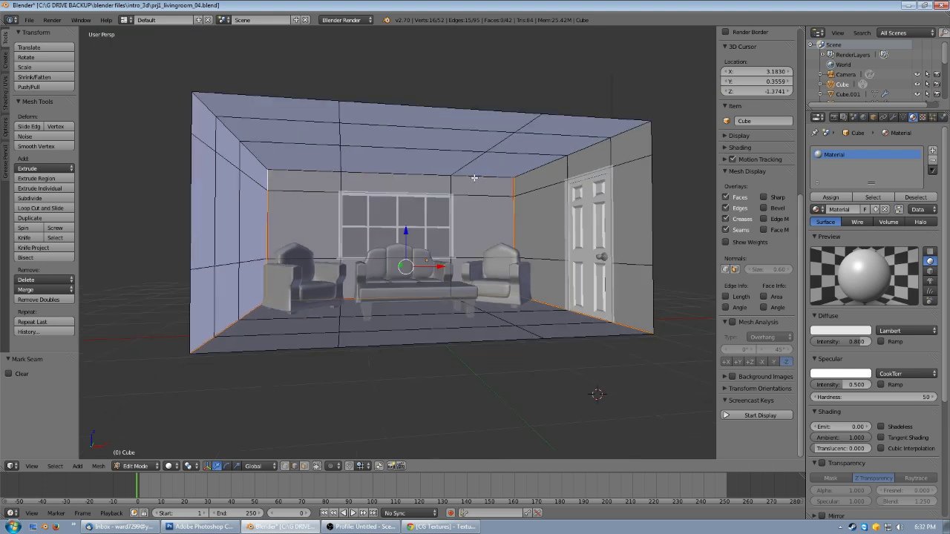
pyautogui.rightClick(632, 133)
pyautogui.keyDown('shift'); pyautogui.rightClick(587, 146); pyautogui.keyUp('shift')
pyautogui.keyDown('shift'); pyautogui.rightClick(543, 170); pyautogui.keyUp('shift')
pyautogui.keyDown('shift'); pyautogui.rightClick(494, 175); pyautogui.keyUp('shift')
pyautogui.keyDown('shift'); pyautogui.rightClick(417, 173); pyautogui.keyUp('shift')
pyautogui.keyDown('shift'); pyautogui.rightClick(316, 169); pyautogui.keyUp('shift')
pyautogui.keyDown('shift'); pyautogui.rightClick(258, 161); pyautogui.keyUp('shift')
pyautogui.keyDown('shift'); pyautogui.rightClick(227, 129); pyautogui.keyUp('shift')
pyautogui.keyDown('shift'); pyautogui.rightClick(204, 104); pyautogui.keyUp('shift')
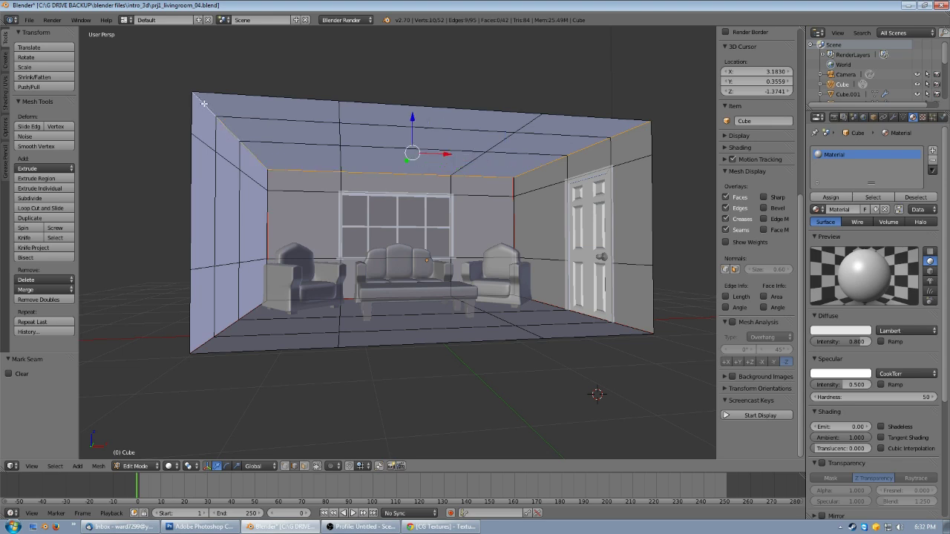
pyautogui.hotkey('ctrl', 'e')
pyautogui.click(360, 193)
pyautogui.press('a')
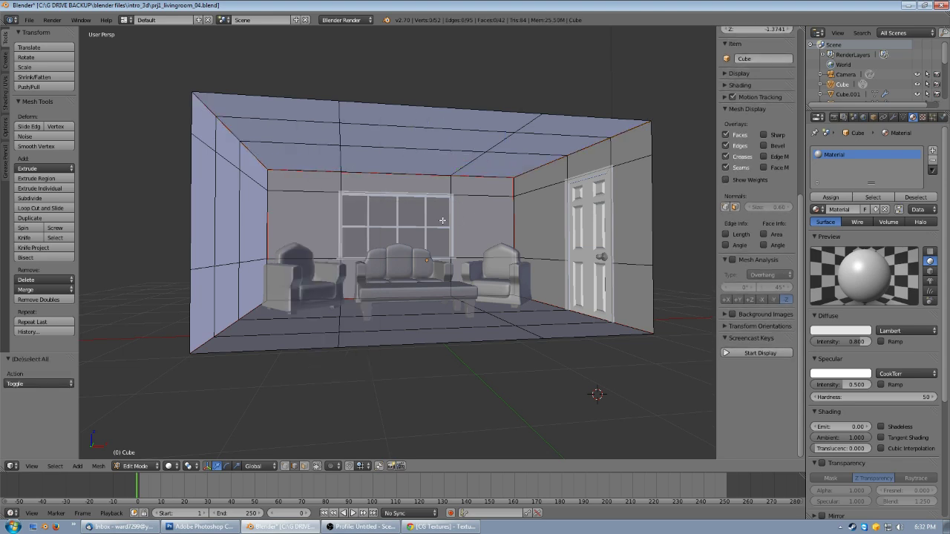
# - Split the 3D view into two side-by-side areas
pyautogui.scroll(3, 473, 217)
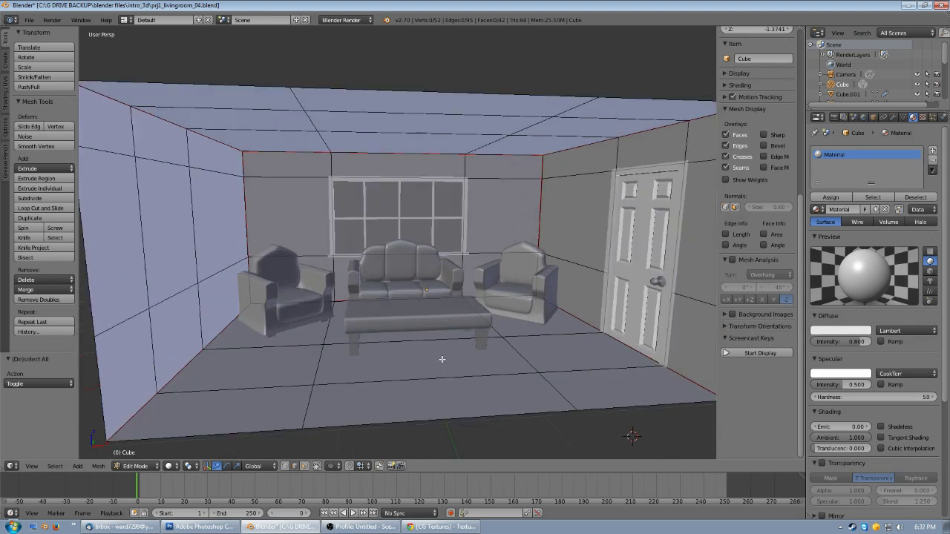
pyautogui.moveTo(434, 363)
pyautogui.mouseDown(button='middle')
pyautogui.moveTo(449, 352)
pyautogui.moveTo(440, 358)
pyautogui.mouseUp(button='middle')
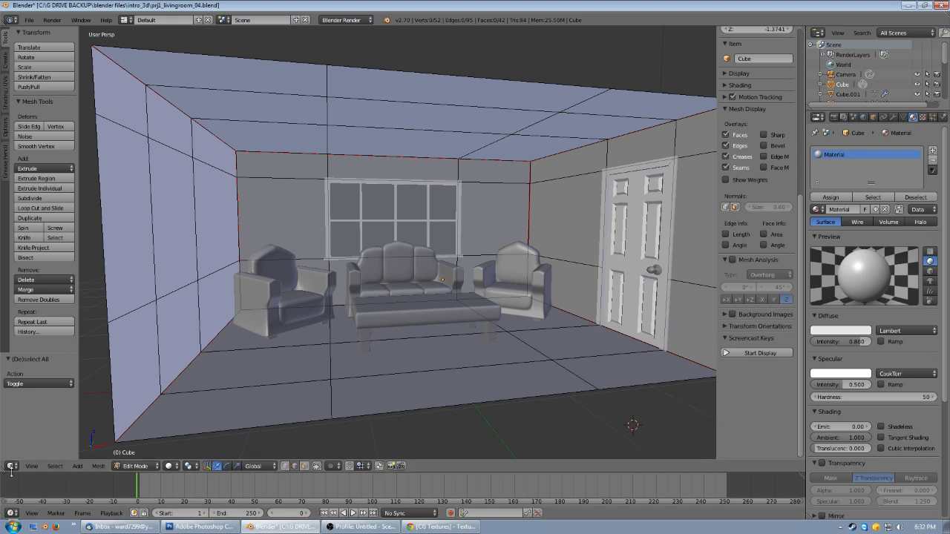
pyautogui.moveTo(2, 468); pyautogui.dragTo(138, 469)
# - Start the Screencast Keys display with text size 36 and mouse icon size 60
pyautogui.click(748, 354)
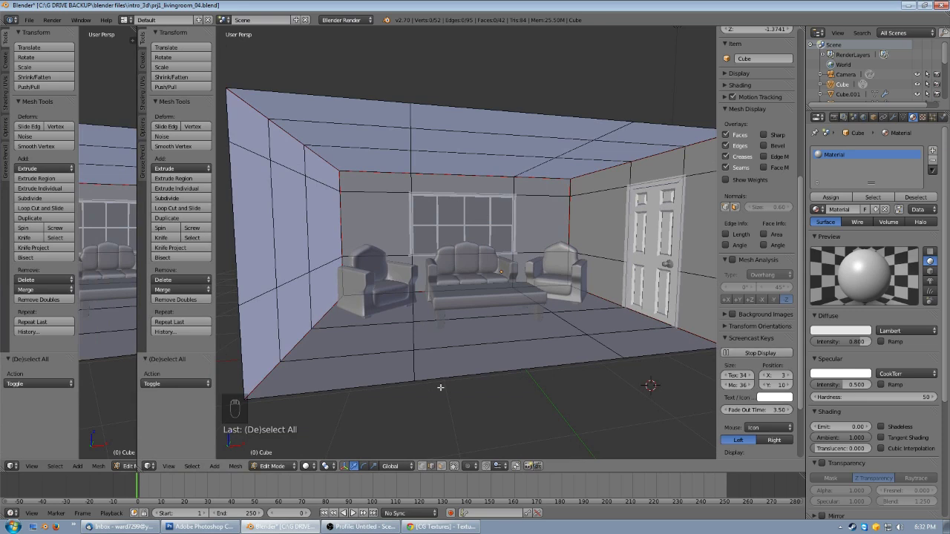
pyautogui.press('KP_6')
pyautogui.press('KP_0')
pyautogui.press('KP_Enter')
pyautogui.click(733, 385)
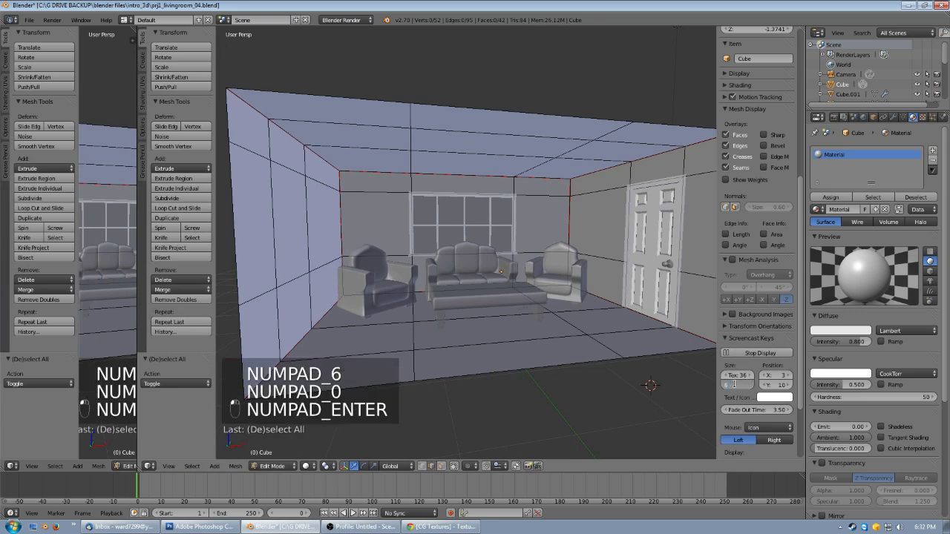
pyautogui.write('60')
pyautogui.press('Return')
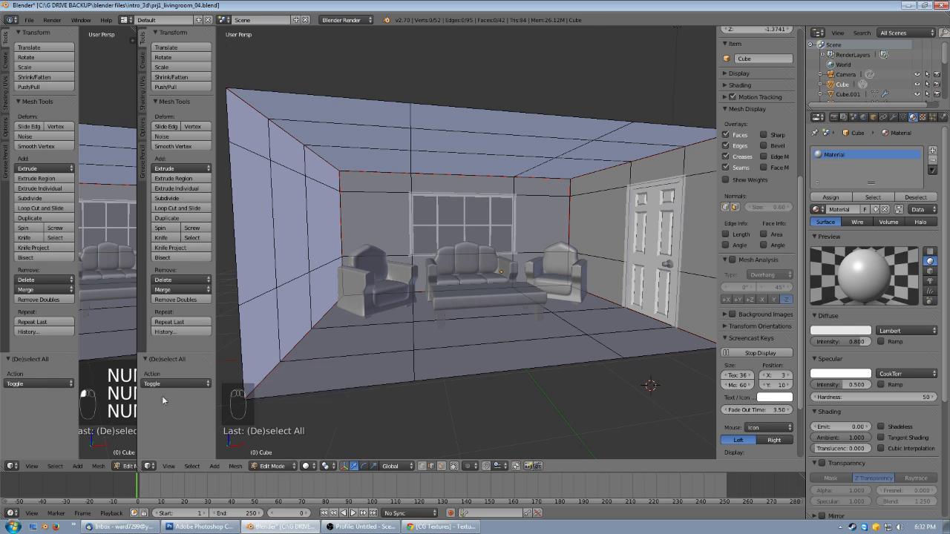
# - Widen the new left-hand area and change it to the UV/Image Editor
pyautogui.moveTo(139, 395); pyautogui.dragTo(255, 396)
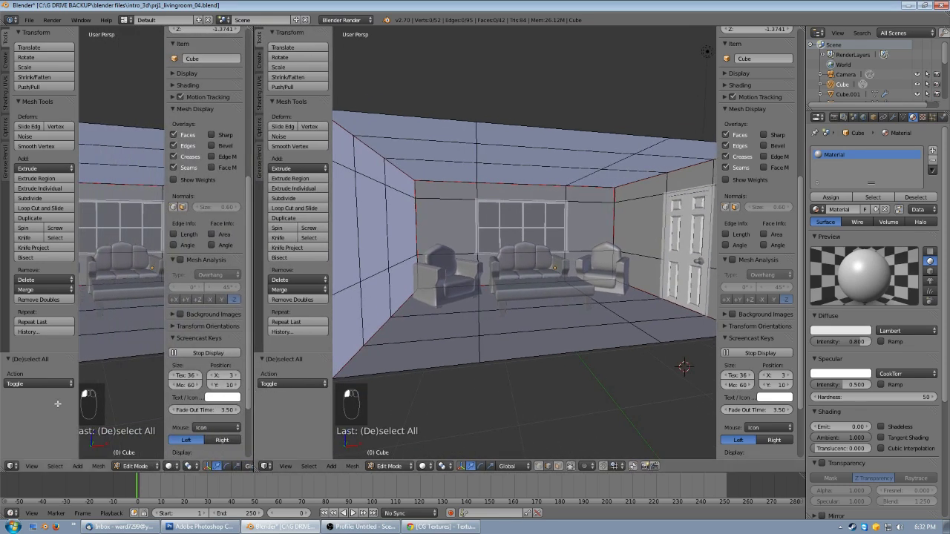
pyautogui.click(13, 466)
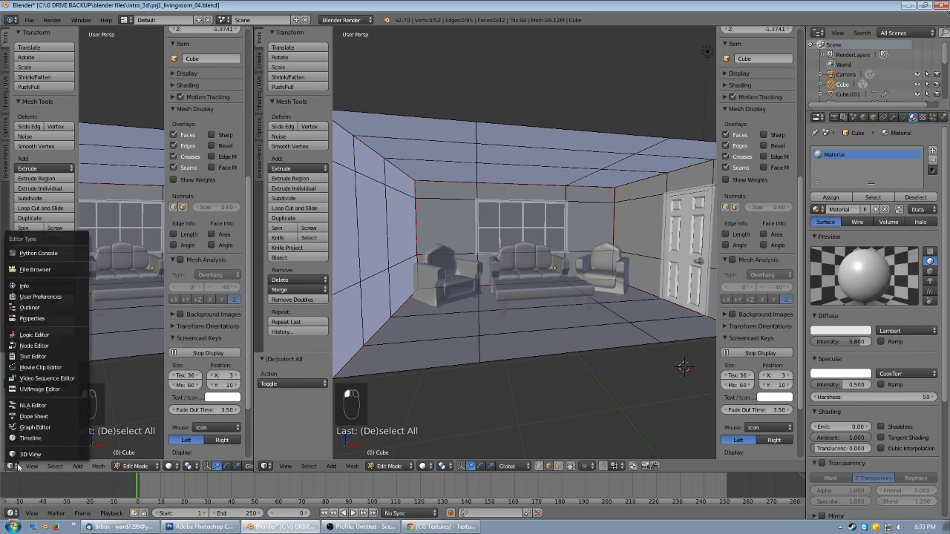
pyautogui.click(25, 389)
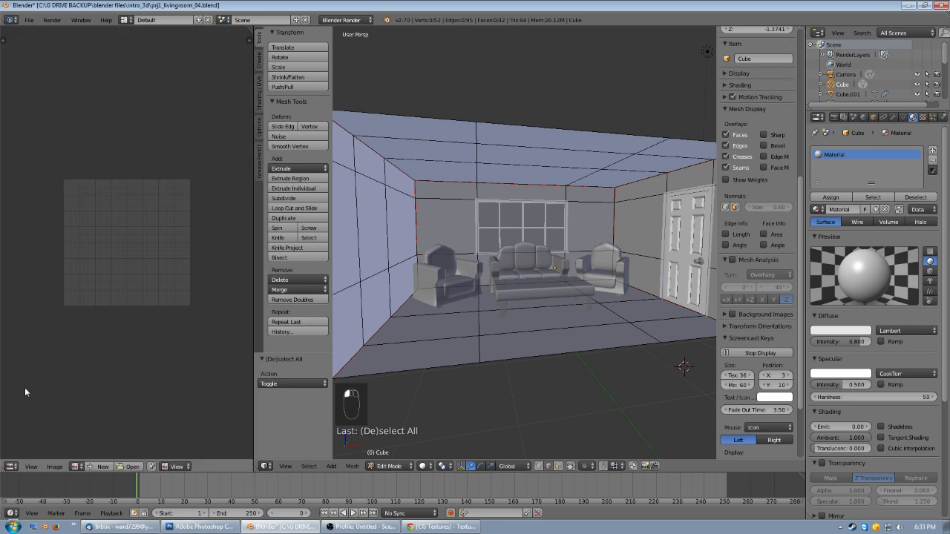
# - Select all of the room's faces and unwrap them along the marked seams
pyautogui.rightClick(548, 169)
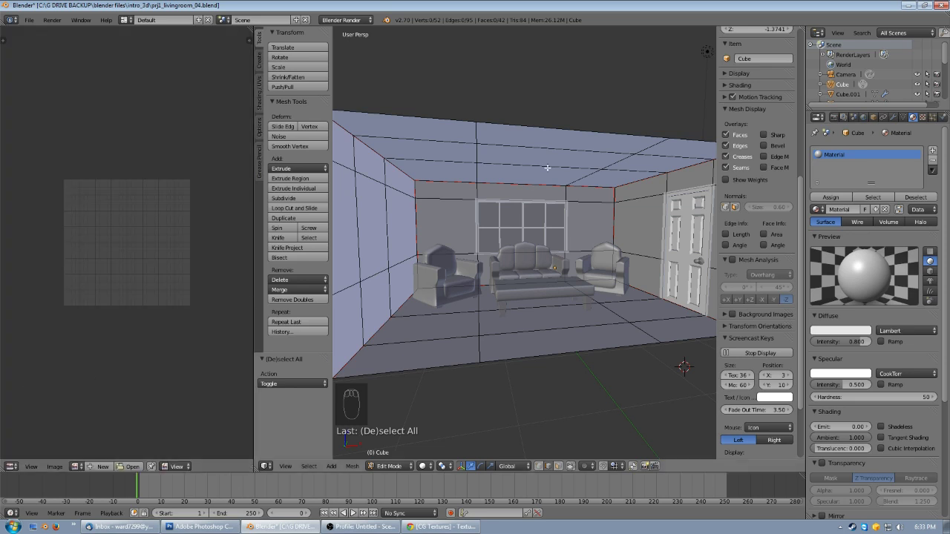
pyautogui.press('a')
pyautogui.press('a')
pyautogui.press('a')
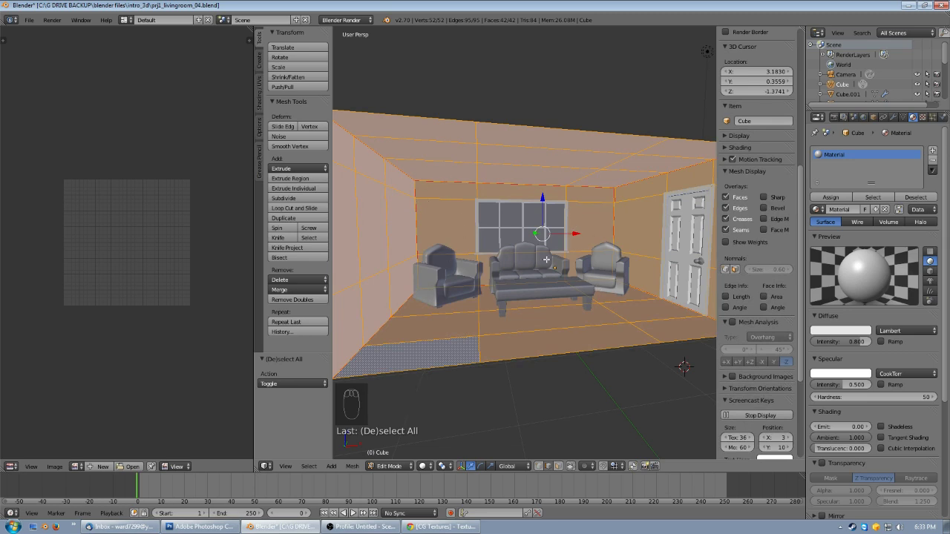
pyautogui.press('u')
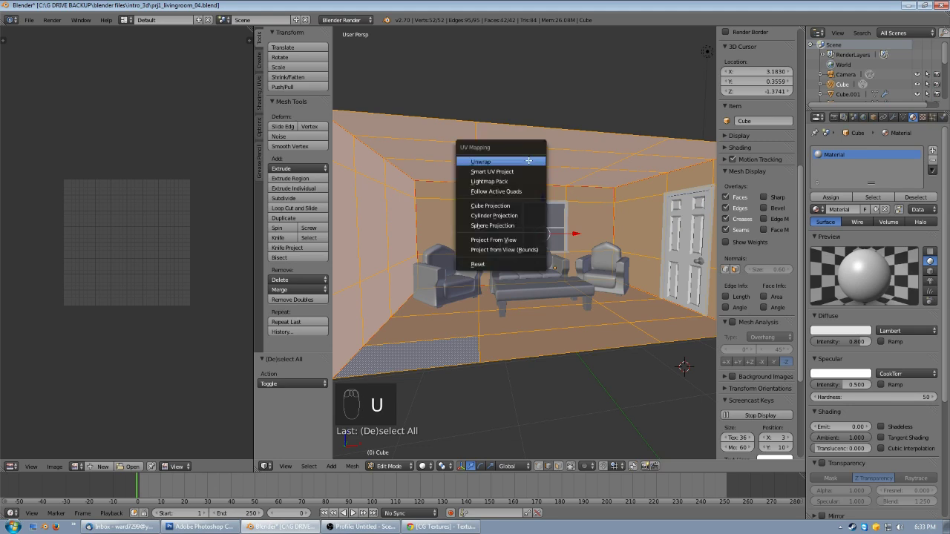
pyautogui.click(482, 161)
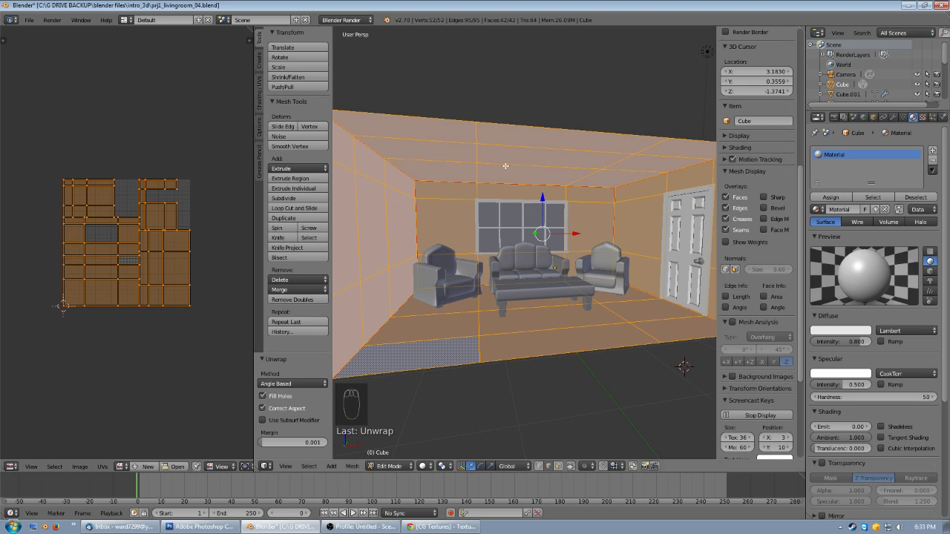
# - Try clearing all of the room's seams and unwrapping it without them, and undo both operations
pyautogui.hotkey('ctrl', 'e')
pyautogui.click(478, 179)
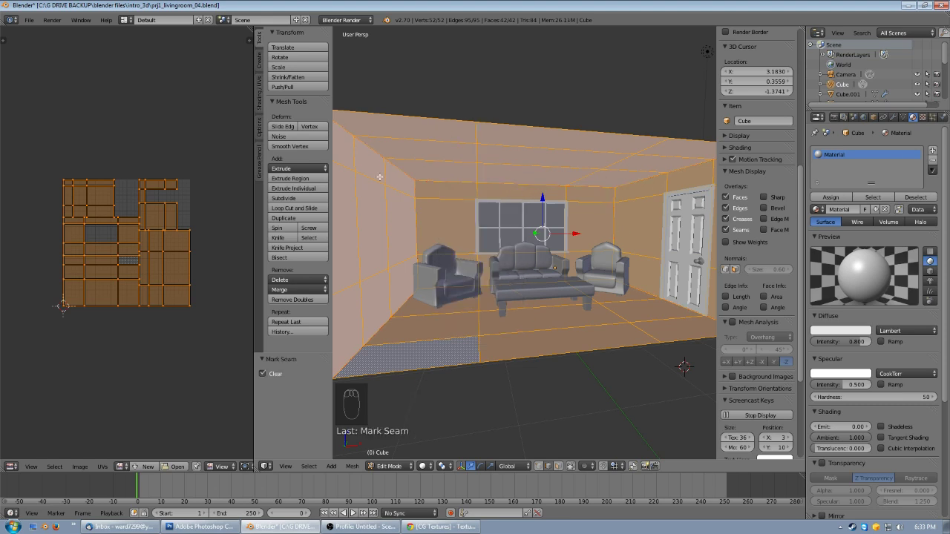
pyautogui.press('u')
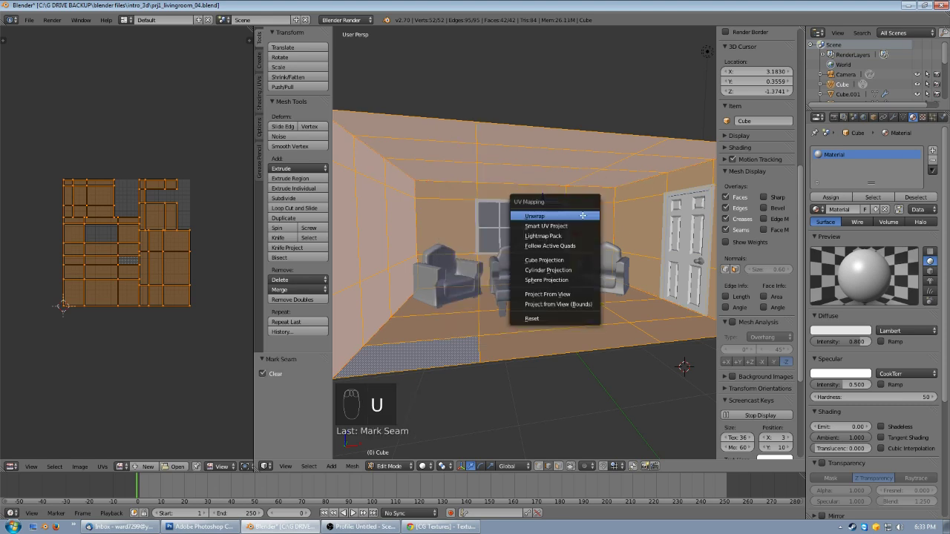
pyautogui.click(583, 215)
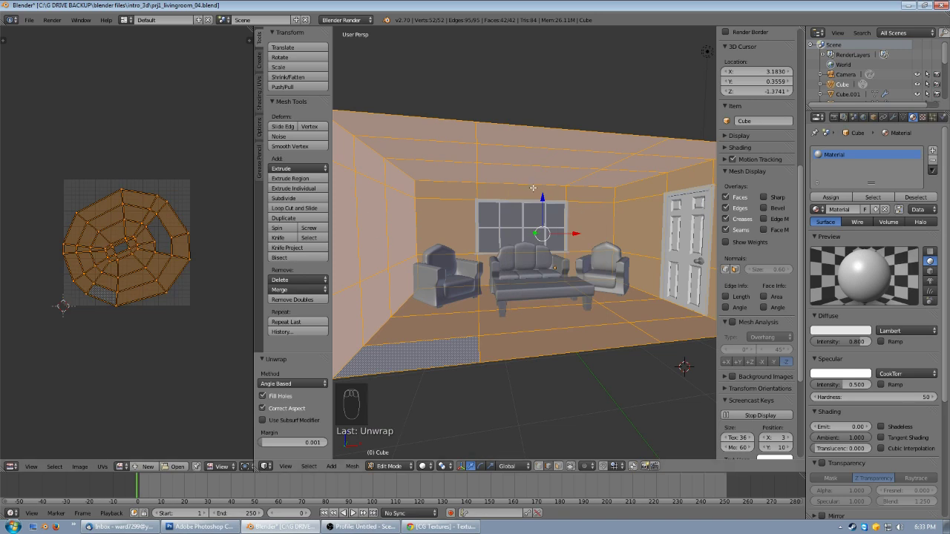
pyautogui.hotkey('ctrl', 'z')
pyautogui.hotkey('ctrl', 'z')
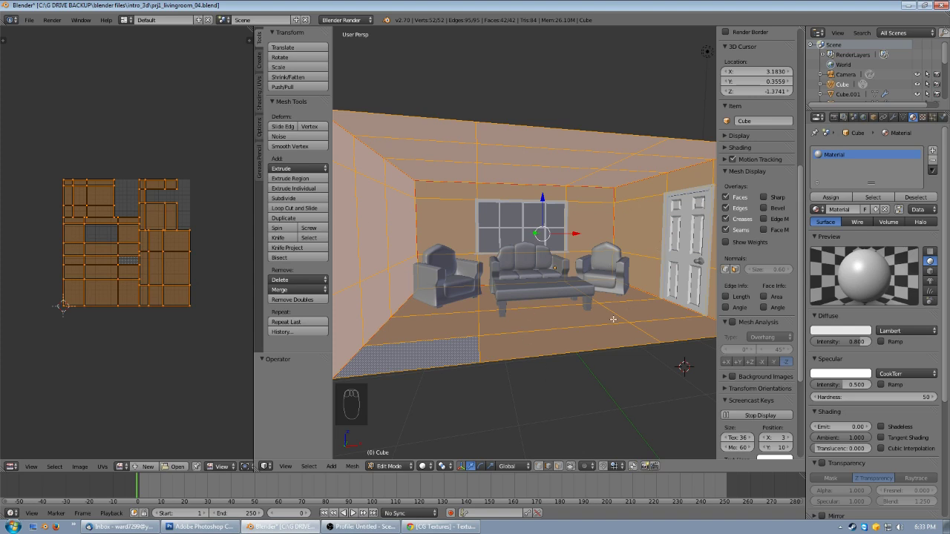
# - Enlarge the room mesh's UV map list and rename the existing UV map as floor
pyautogui.click(903, 119)
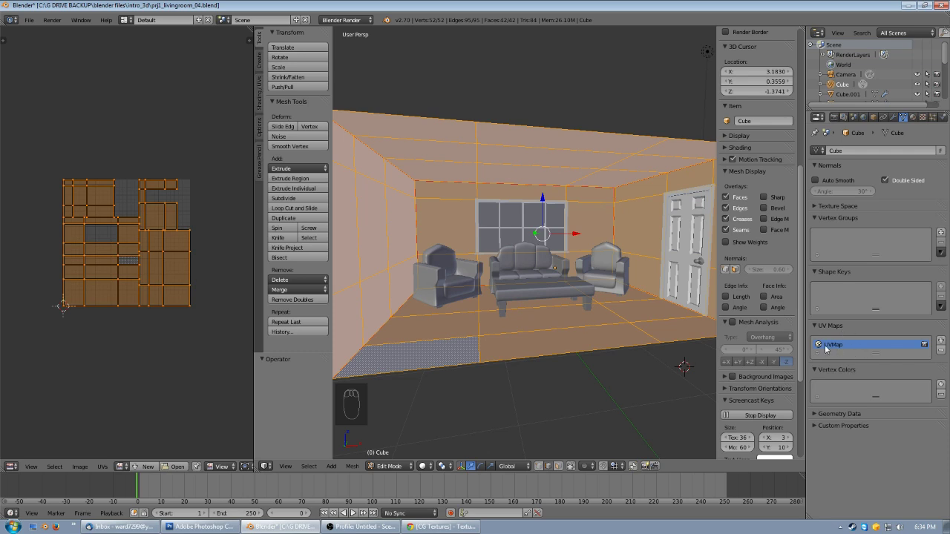
pyautogui.moveTo(876, 356); pyautogui.dragTo(878, 387)
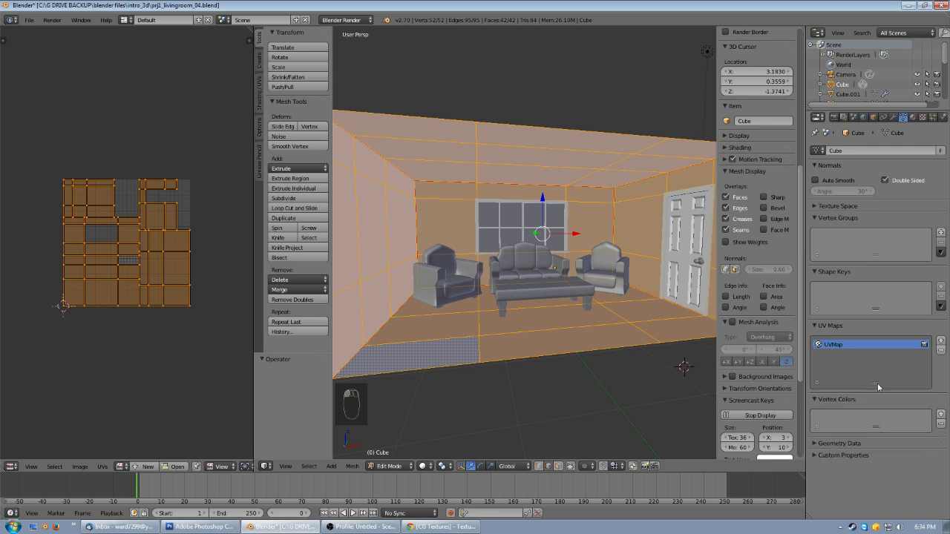
pyautogui.doubleClick(856, 345)
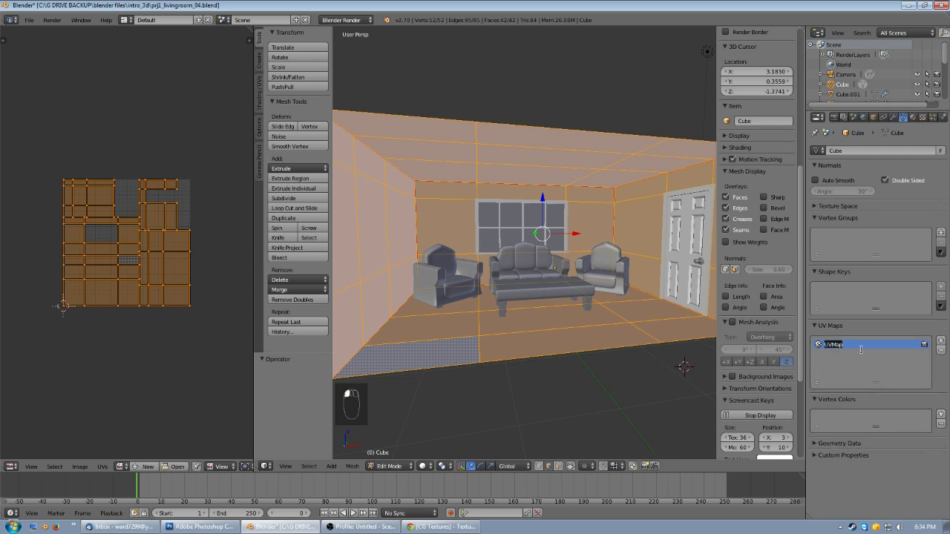
pyautogui.write('g')
pyautogui.press('BackSpace')
pyautogui.press('BackSpace')
pyautogui.write('or')
pyautogui.click(835, 342)
pyautogui.press('BackSpace')
pyautogui.click(852, 345)
# - Add two more UV maps to the room mesh and name them walls and ceiling
pyautogui.click(940, 340)
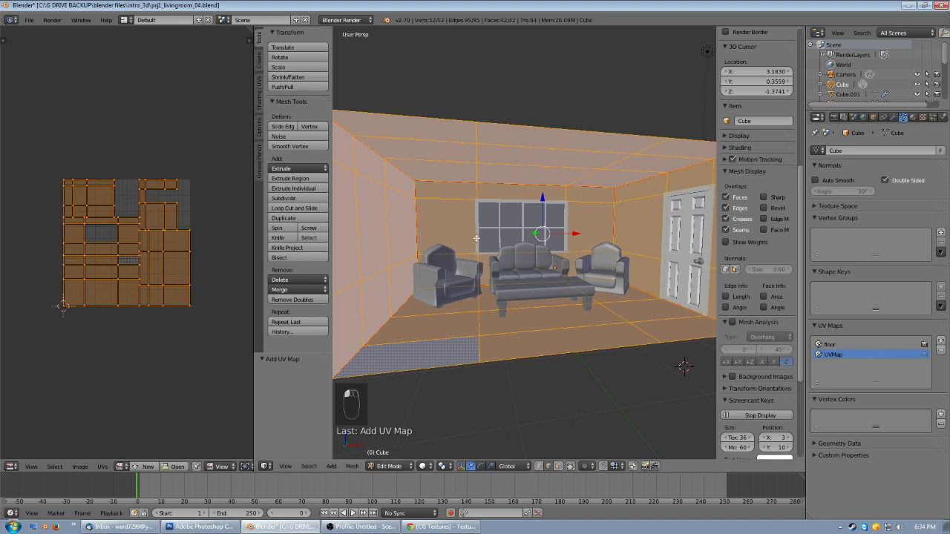
pyautogui.doubleClick(837, 354)
pyautogui.write('walls')
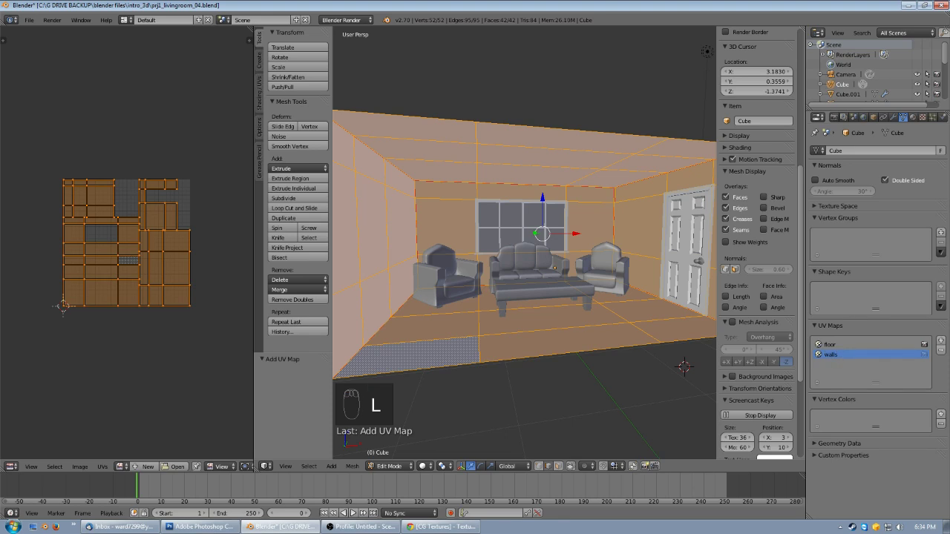
pyautogui.click(940, 340)
pyautogui.doubleClick(832, 365)
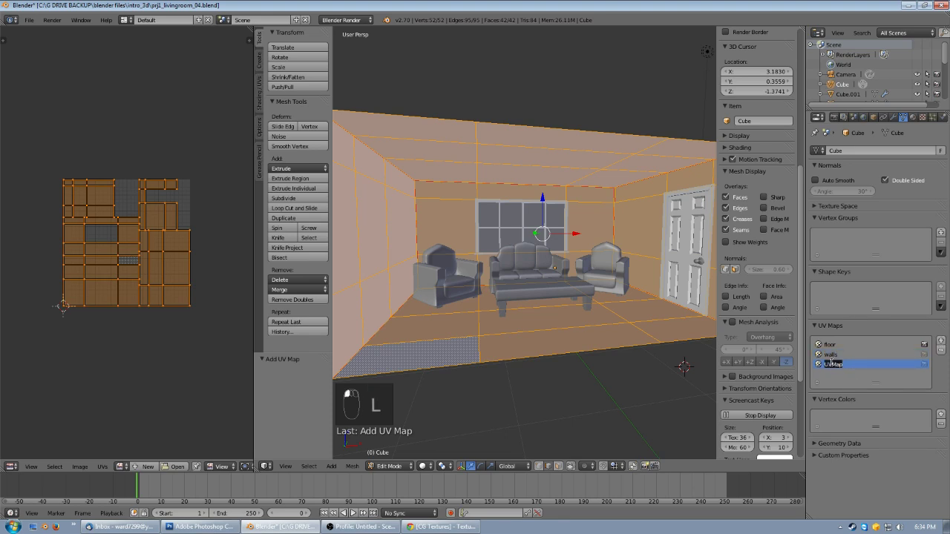
pyautogui.write('ceiling')
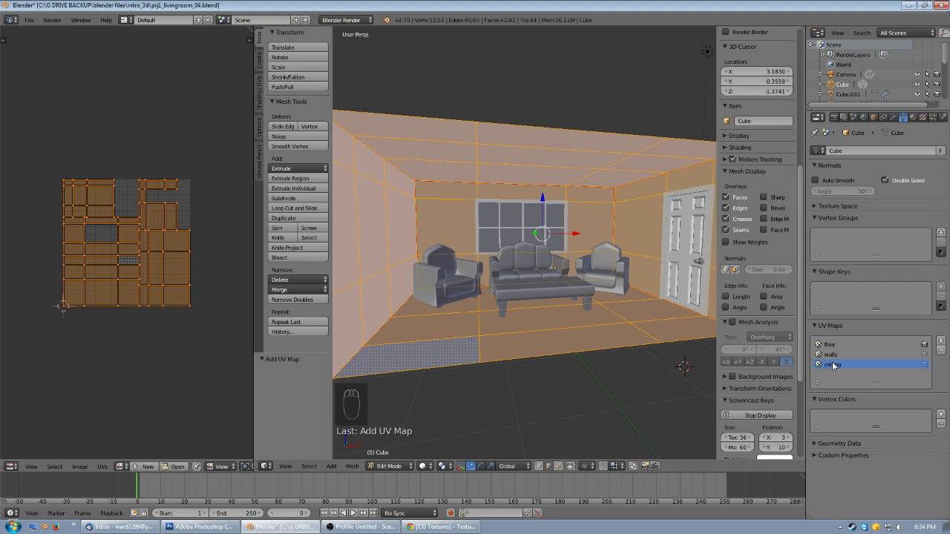
# - Make the floor UV map active, enable face selection, and select all linked floor faces within the seams
pyautogui.click(829, 345)
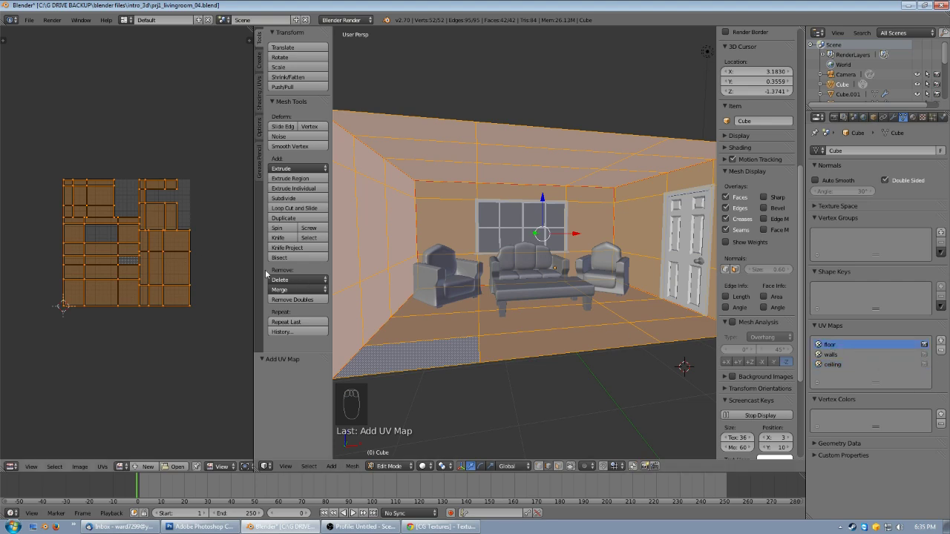
pyautogui.click(557, 466)
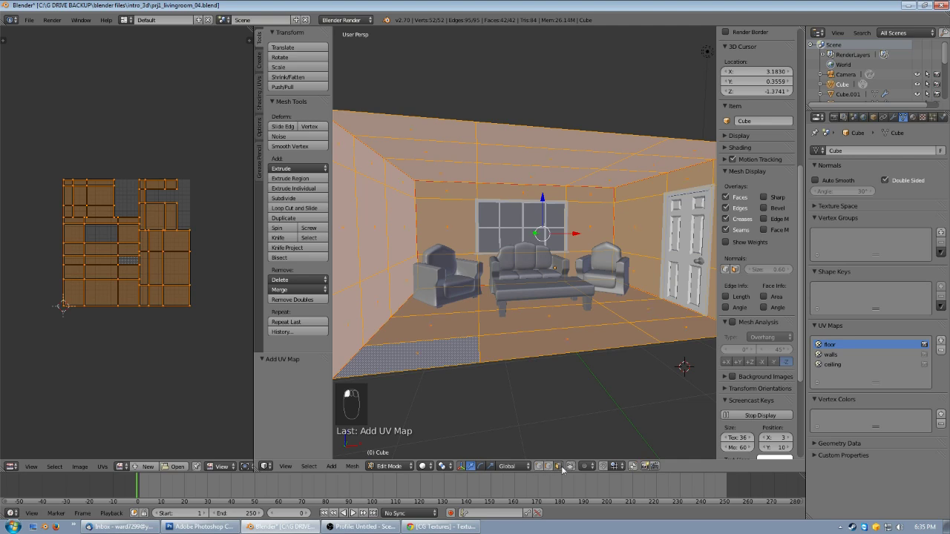
pyautogui.rightClick(453, 354)
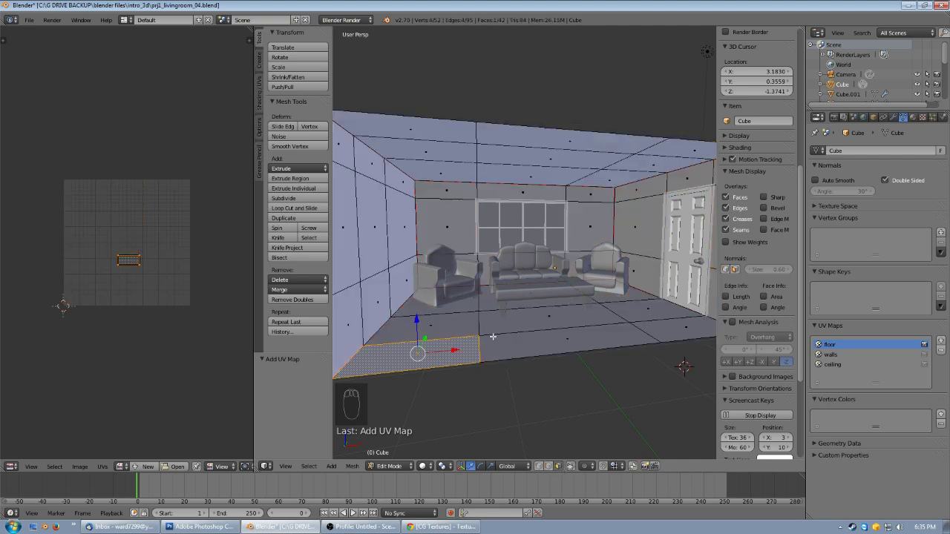
pyautogui.hotkey('ctrl', 'l')
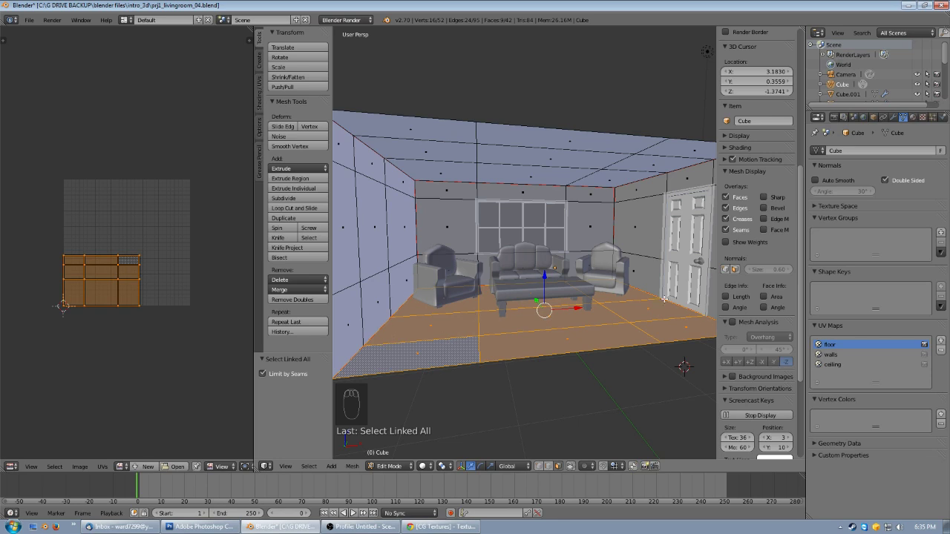
# - Try the seam-limited linked selection from another floor face and from a left wall face
pyautogui.rightClick(533, 342)
pyautogui.rightClick(567, 343)
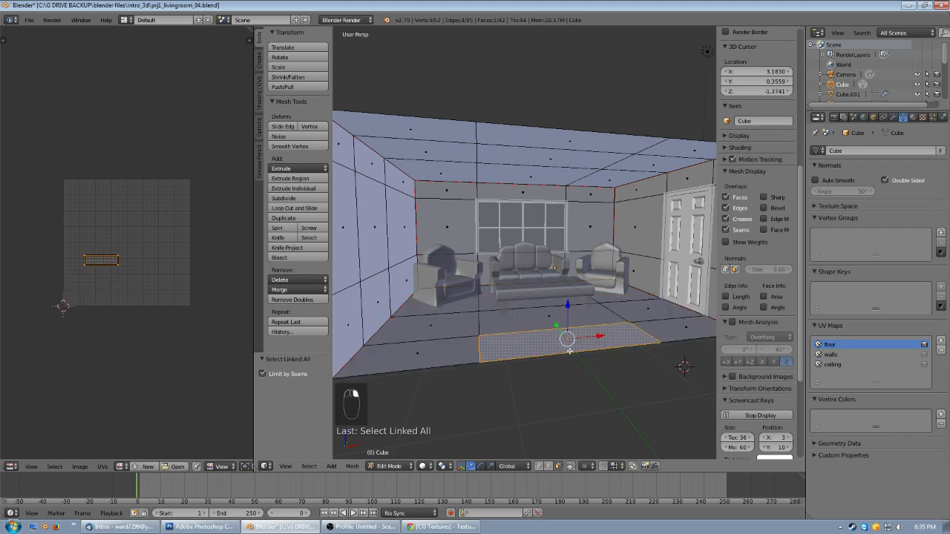
pyautogui.hotkey('ctrl', 'l')
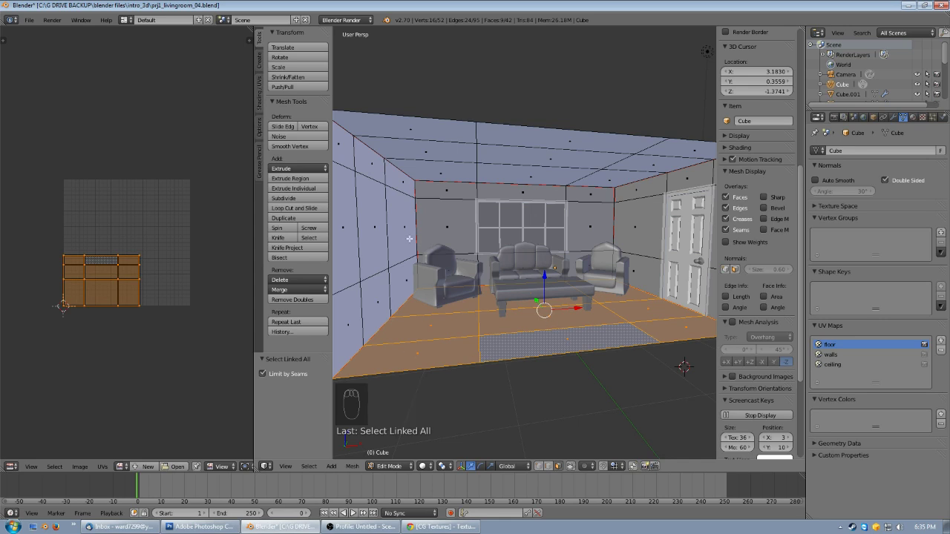
pyautogui.rightClick(374, 230)
pyautogui.hotkey('ctrl', 'l')
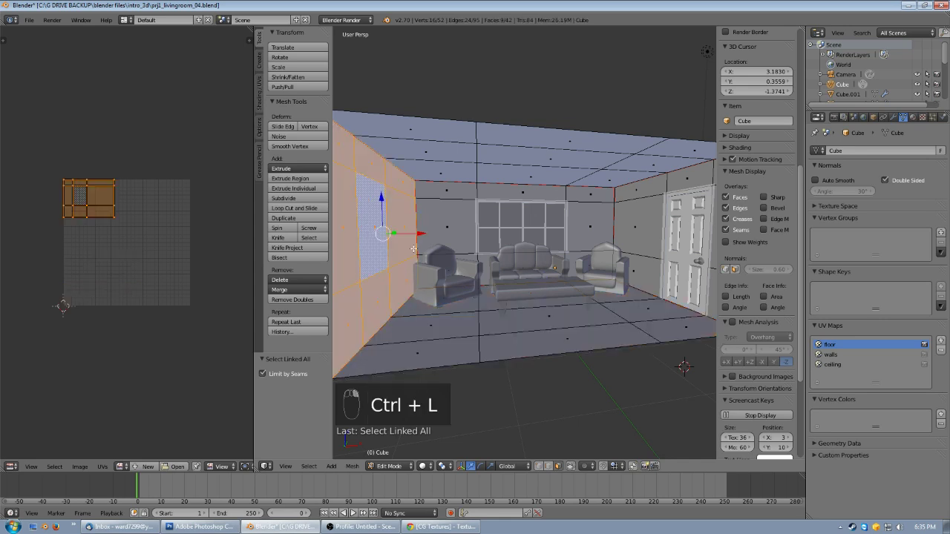
pyautogui.rightClick(540, 153)
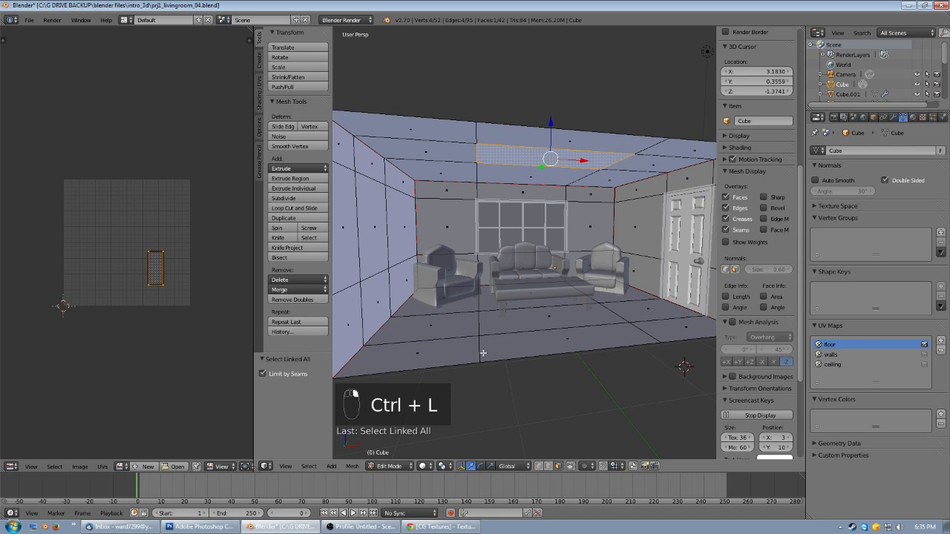
# - Try selecting linked geometry from a single vertex and from an edge on the floor's front border
pyautogui.click(541, 469)
pyautogui.rightClick(658, 347)
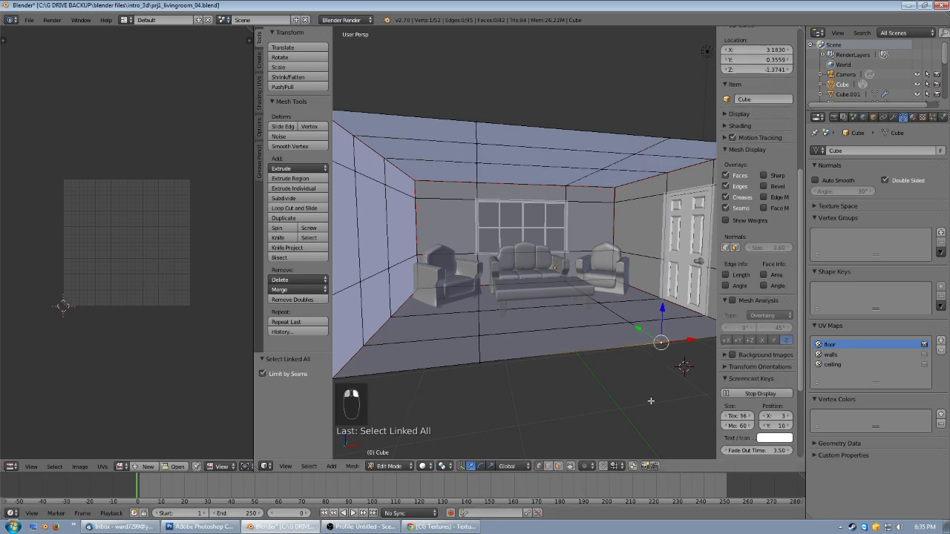
pyautogui.hotkey('ctrl', 'l')
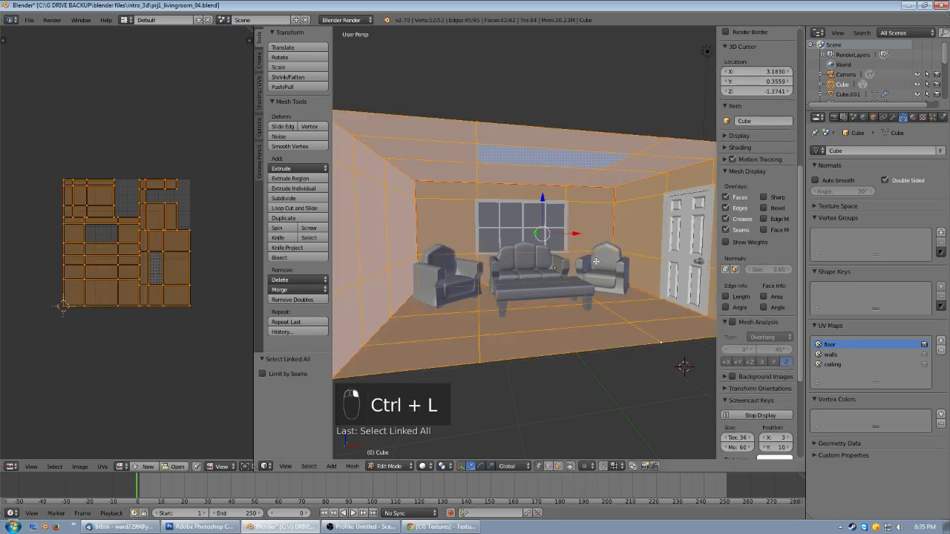
pyautogui.rightClick(574, 354)
pyautogui.hotkey('ctrl', 'l')
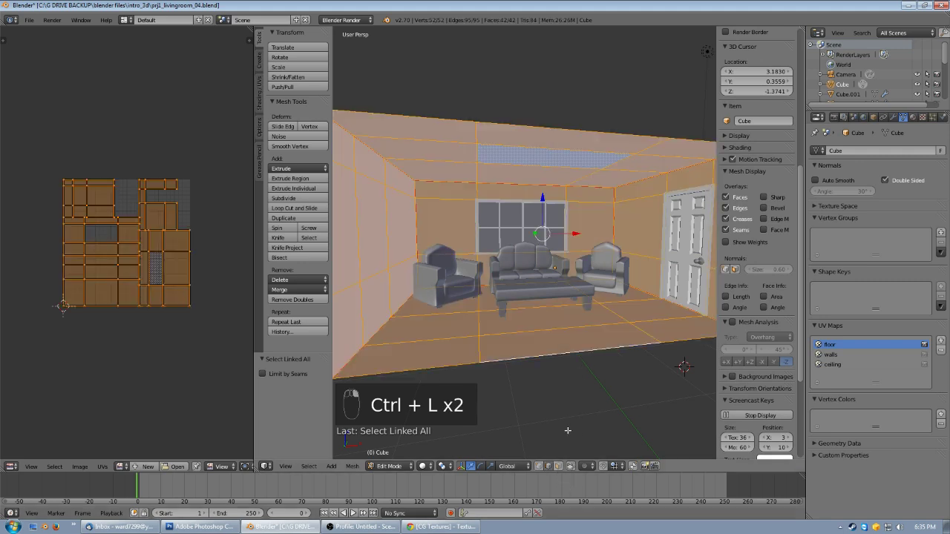
# - Demonstrate linked face selection on the floor, back wall, right wall, left wall and ceiling, one surface at a time
pyautogui.rightClick(562, 340)
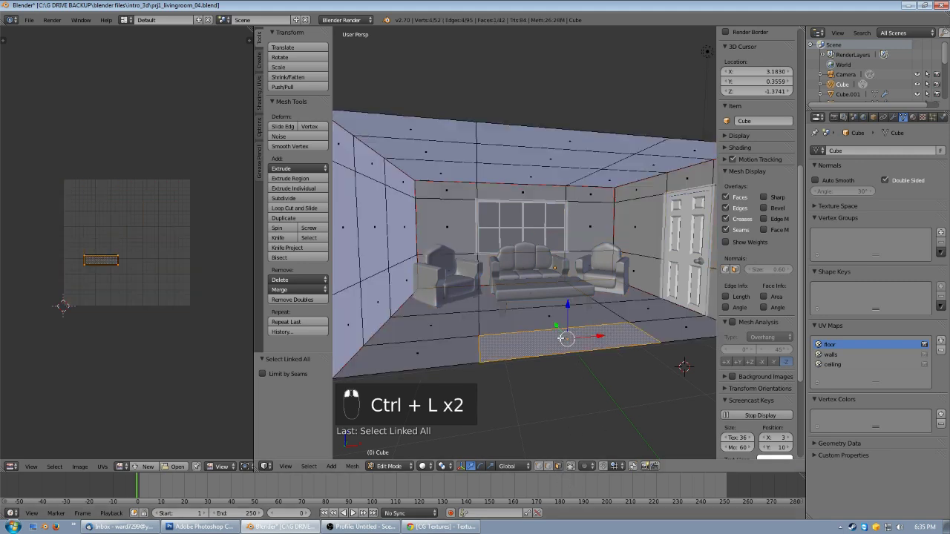
pyautogui.hotkey('ctrl', 'l')
pyautogui.rightClick(594, 231)
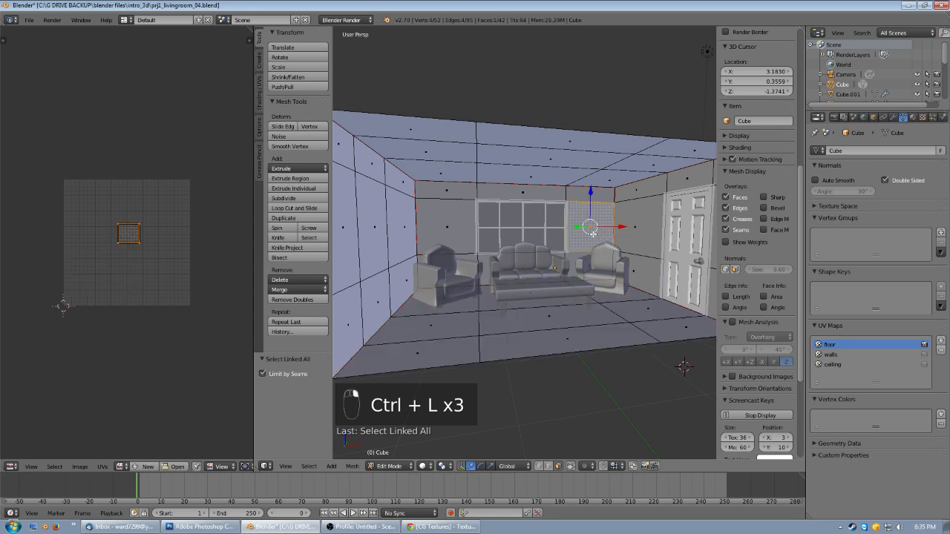
pyautogui.hotkey('ctrl', 'l')
pyautogui.rightClick(644, 231)
pyautogui.hotkey('ctrl', 'l')
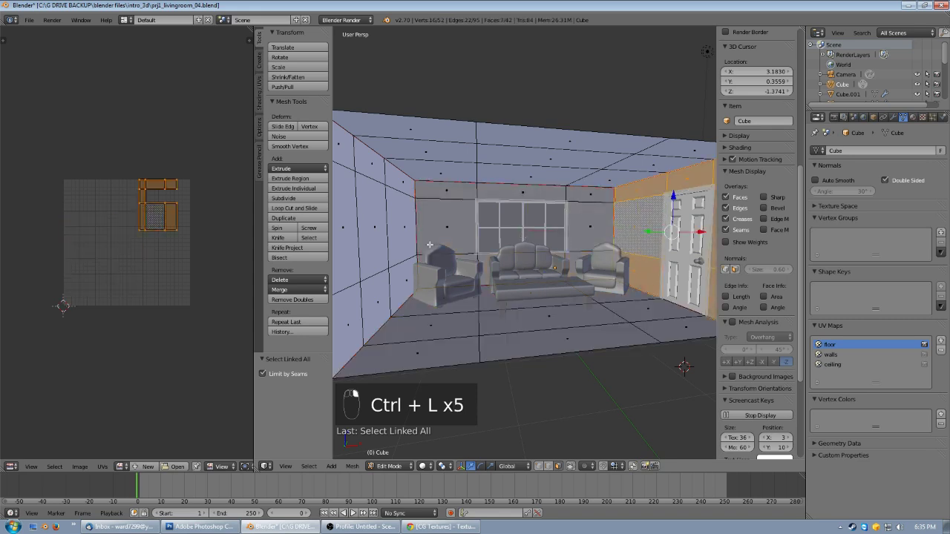
pyautogui.rightClick(399, 236)
pyautogui.hotkey('ctrl', 'l')
pyautogui.rightClick(448, 156)
pyautogui.hotkey('ctrl', 'l')
# - Select all linked floor faces, then scale up and center their UV island to span the UV square's width
pyautogui.rightClick(533, 333)
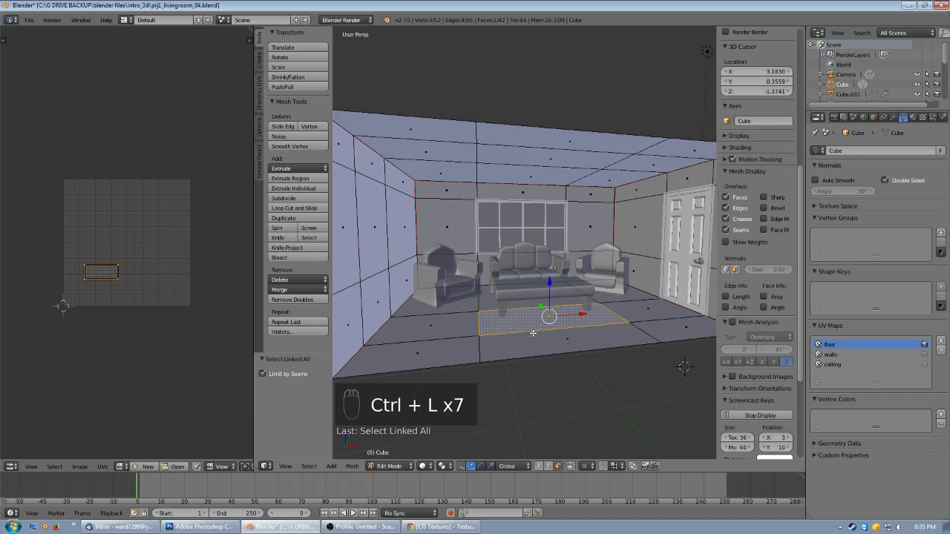
pyautogui.hotkey('ctrl', 'l')
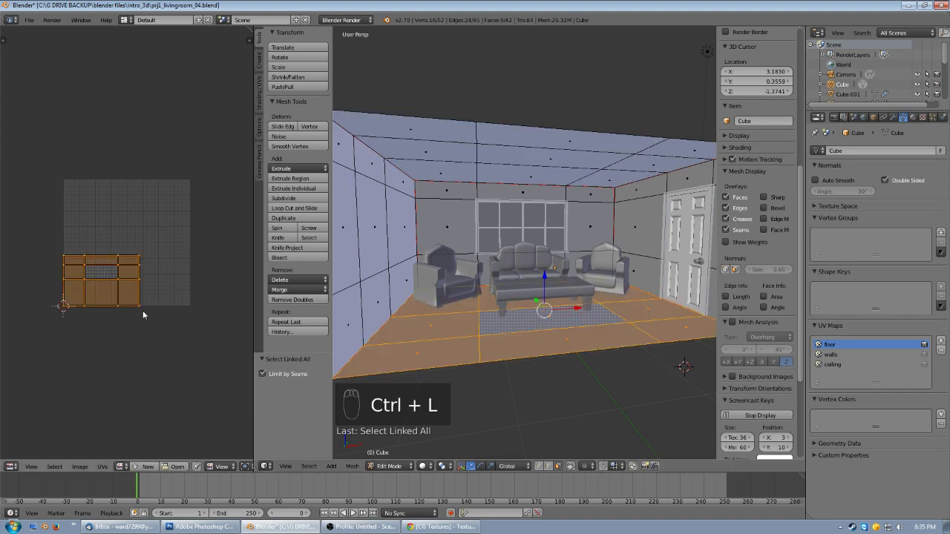
pyautogui.scroll(1, 132, 282)
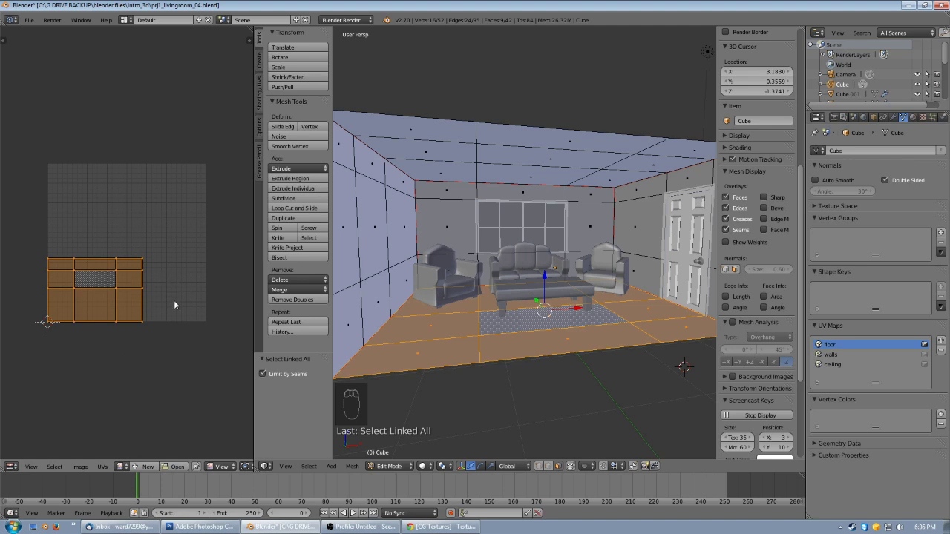
pyautogui.press('s')
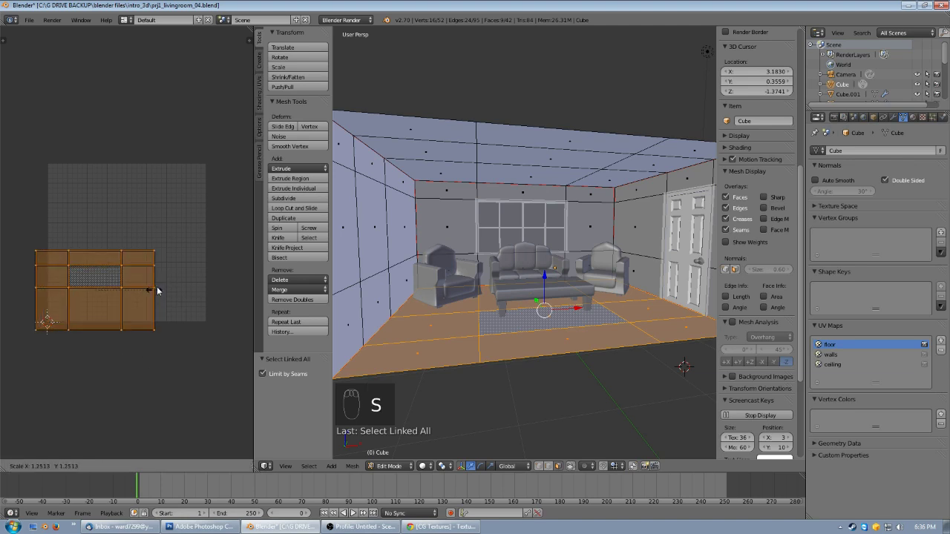
pyautogui.click(160, 291)
pyautogui.press('g')
pyautogui.click(198, 241)
pyautogui.press('s')
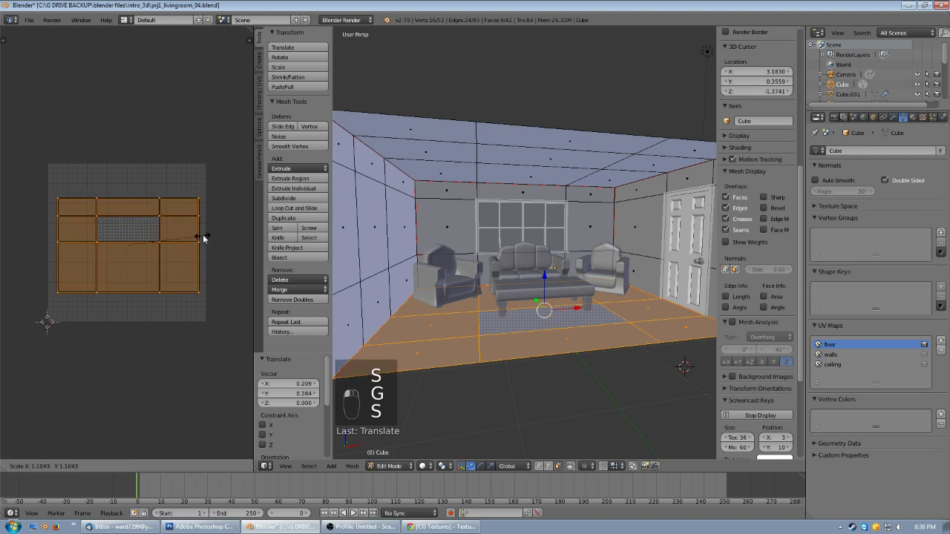
pyautogui.press('g')
pyautogui.click(207, 234)
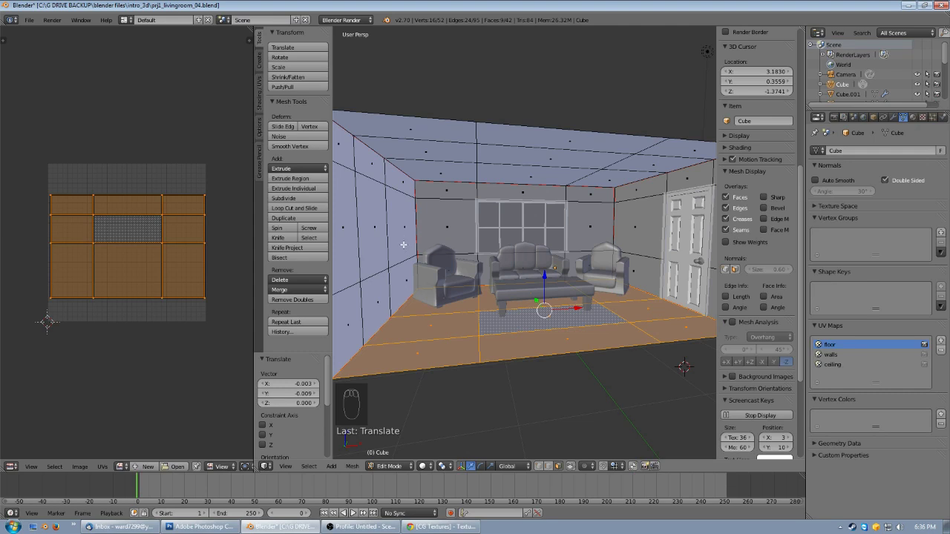
# - Invert the floor face selection and move the wall and ceiling UVs off the square by about 0.431 in X and 0.637 in Y
pyautogui.press('a')
pyautogui.rightClick(541, 318)
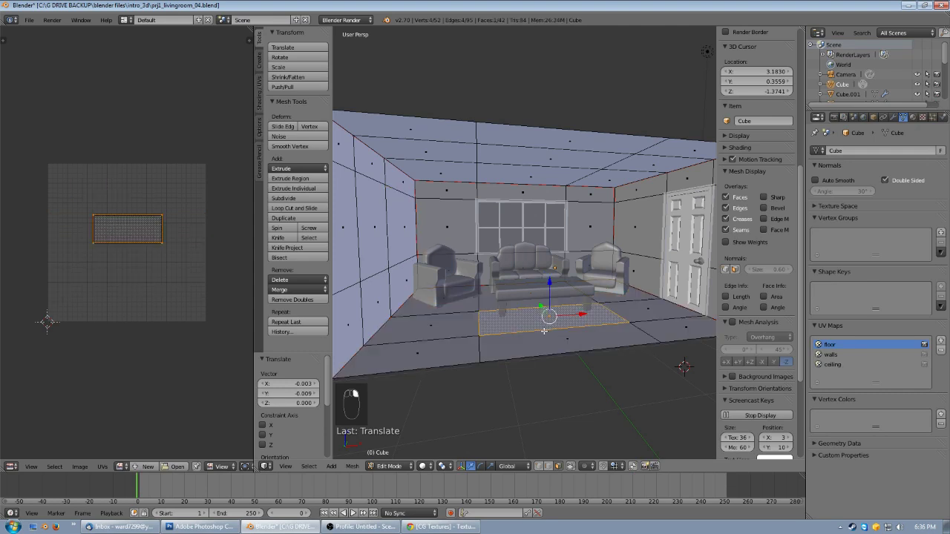
pyautogui.hotkey('ctrl', 'l')
pyautogui.click(312, 467)
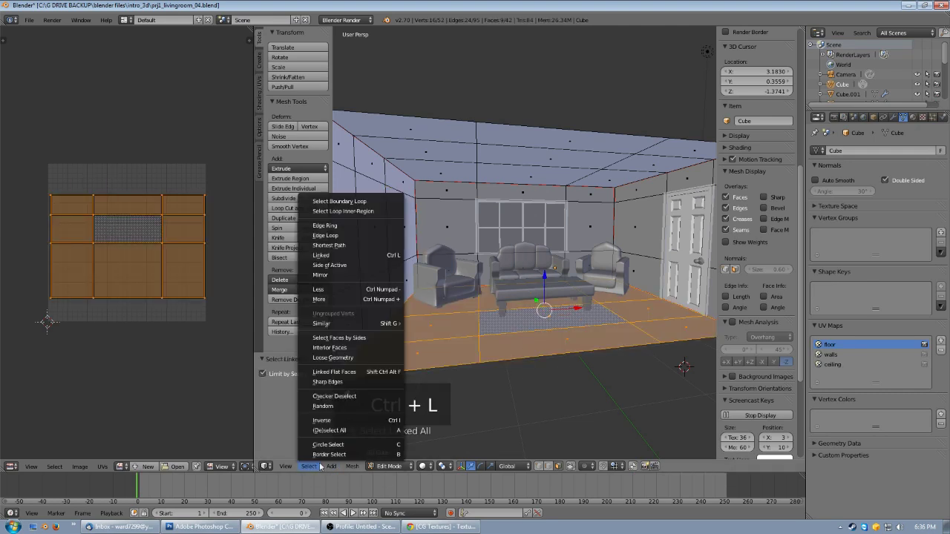
pyautogui.click(321, 420)
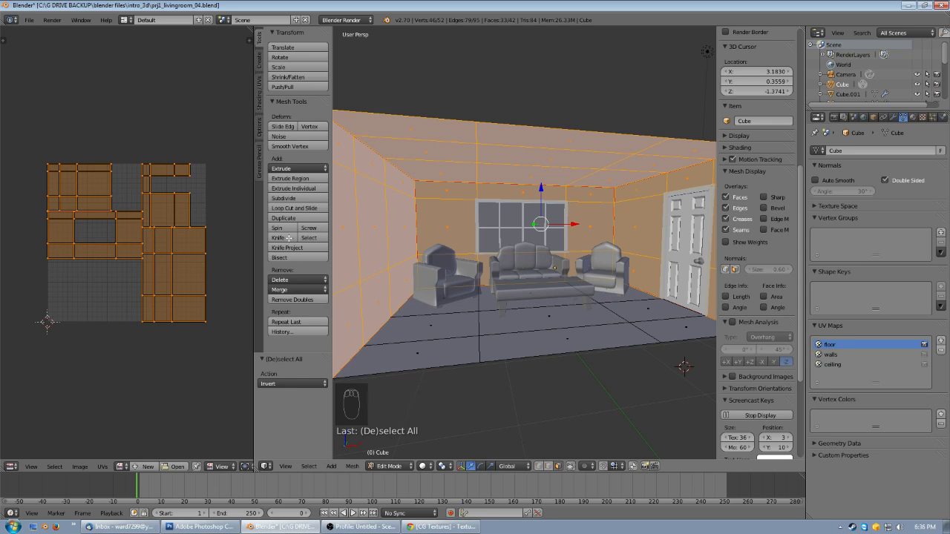
pyautogui.press('g')
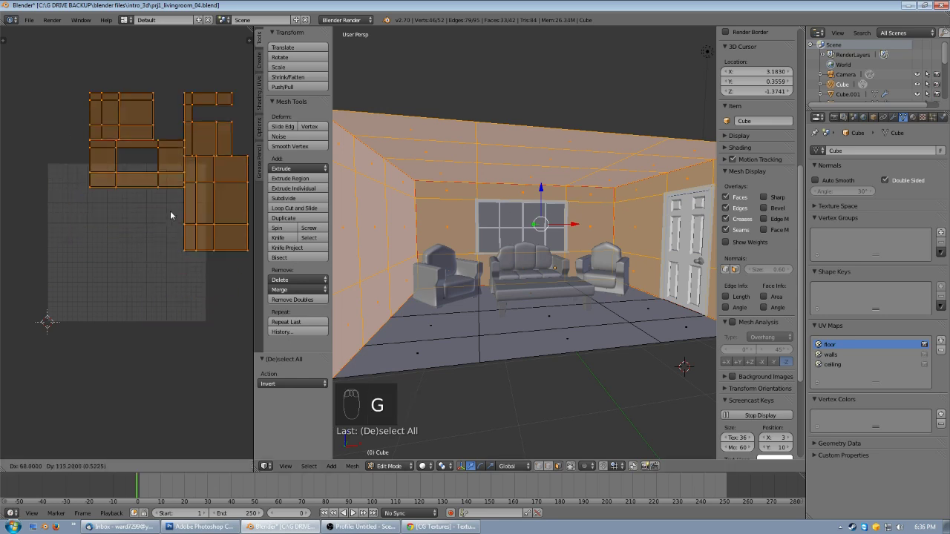
pyautogui.click(193, 186)
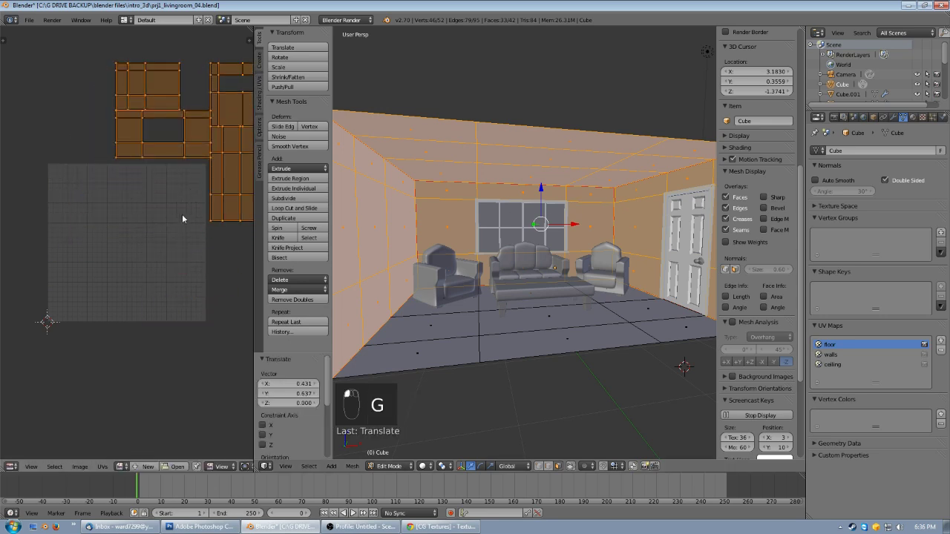
pyautogui.scroll(-2, 149, 211)
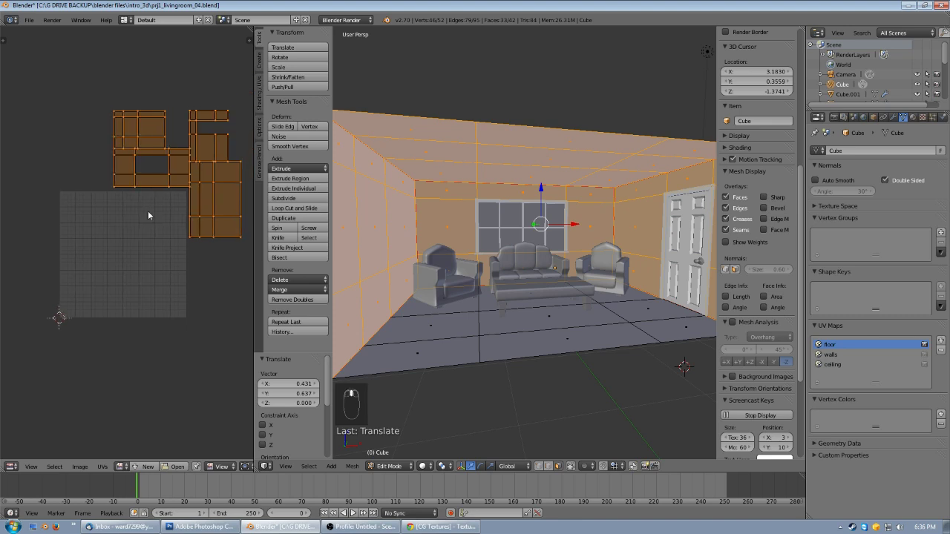
pyautogui.rightClick(545, 307)
pyautogui.hotkey('ctrl', 'l')
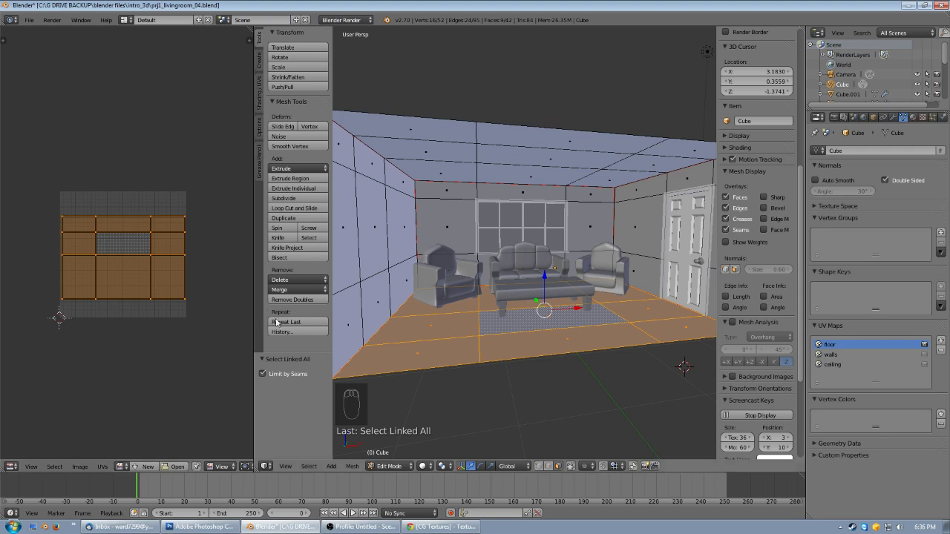
# - Activate the walls UV map and select all linked faces of the left, back and right walls
pyautogui.click(830, 354)
pyautogui.rightClick(391, 227)
pyautogui.hotkey('ctrl', 'l')
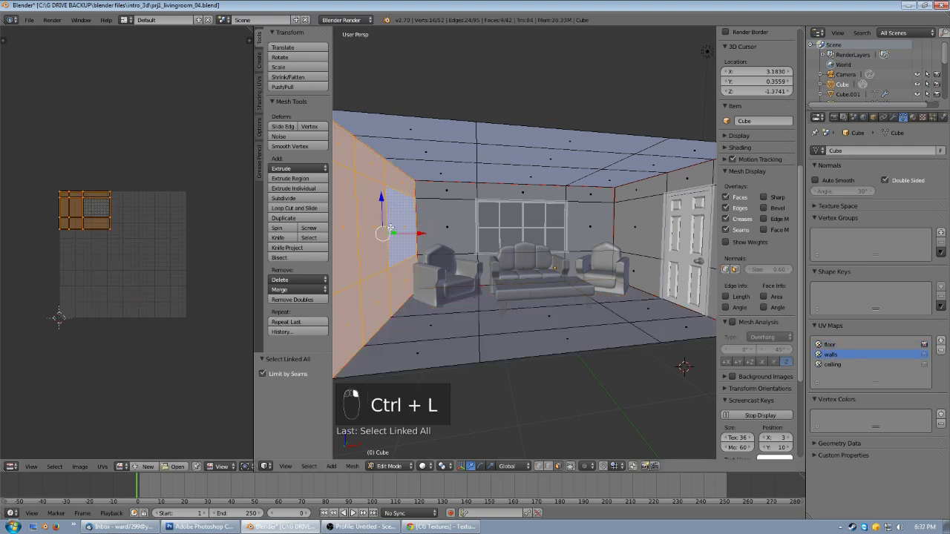
pyautogui.keyDown('shift'); pyautogui.rightClick(445, 223); pyautogui.keyUp('shift')
pyautogui.keyDown('shift'); pyautogui.rightClick(590, 222); pyautogui.keyUp('shift')
pyautogui.keyDown('shift'); pyautogui.rightClick(645, 226); pyautogui.keyUp('shift')
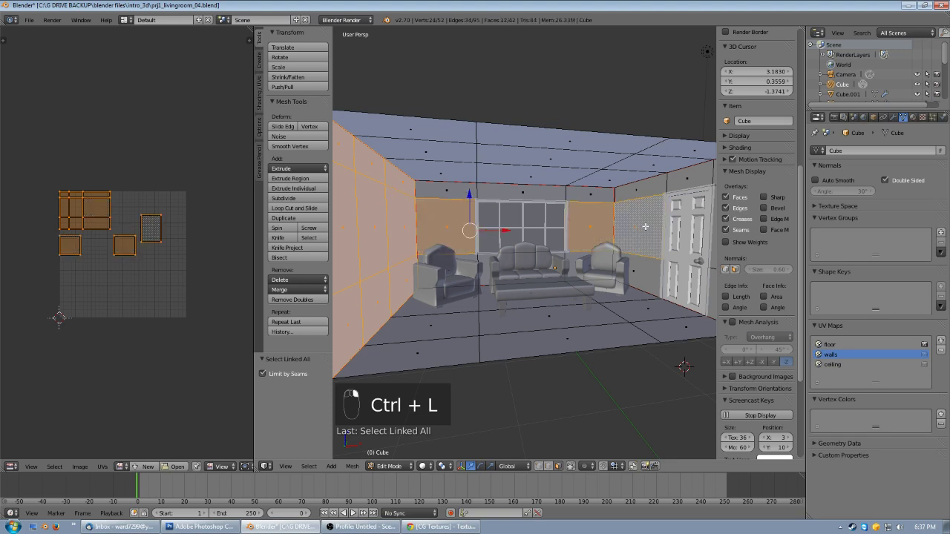
pyautogui.hotkey('ctrl', 'l')
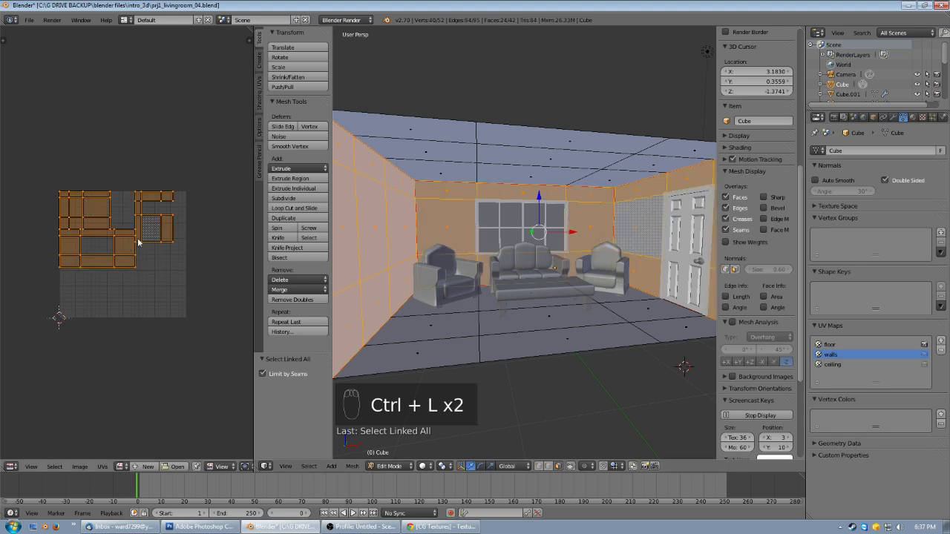
# - Scale the wall UVs up by 1.369 and move them 0.250 in X and -0.156 in Y
pyautogui.press('s')
pyautogui.click(164, 192)
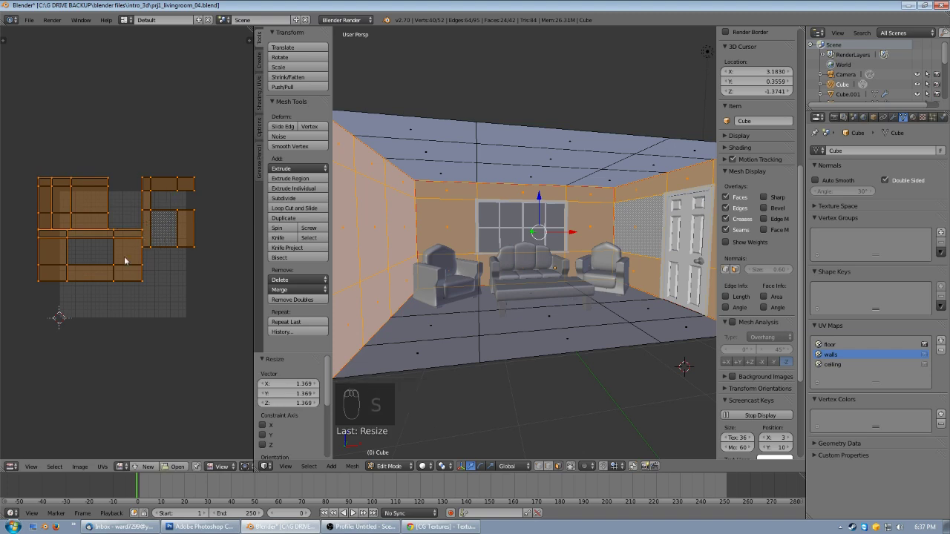
pyautogui.press('g')
pyautogui.click(158, 288)
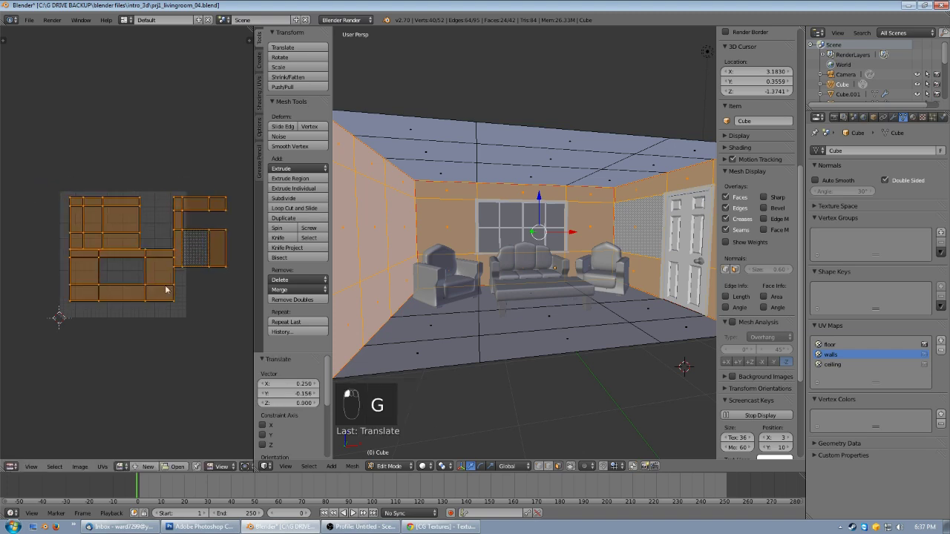
# - Select the linked right wall UV island and rotate it 90° so it stands upright
pyautogui.rightClick(208, 273)
pyautogui.hotkey('ctrl', 'l')
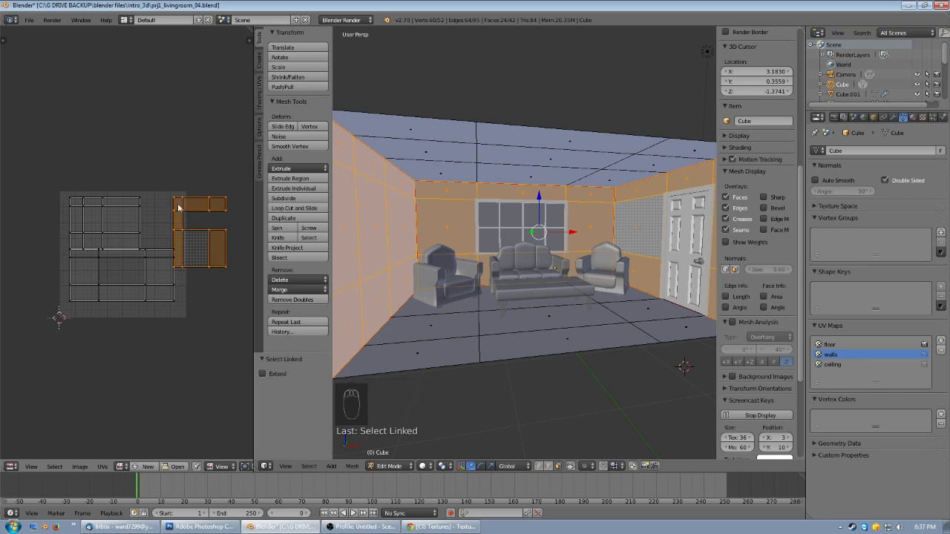
pyautogui.press('r')
pyautogui.click(157, 254)
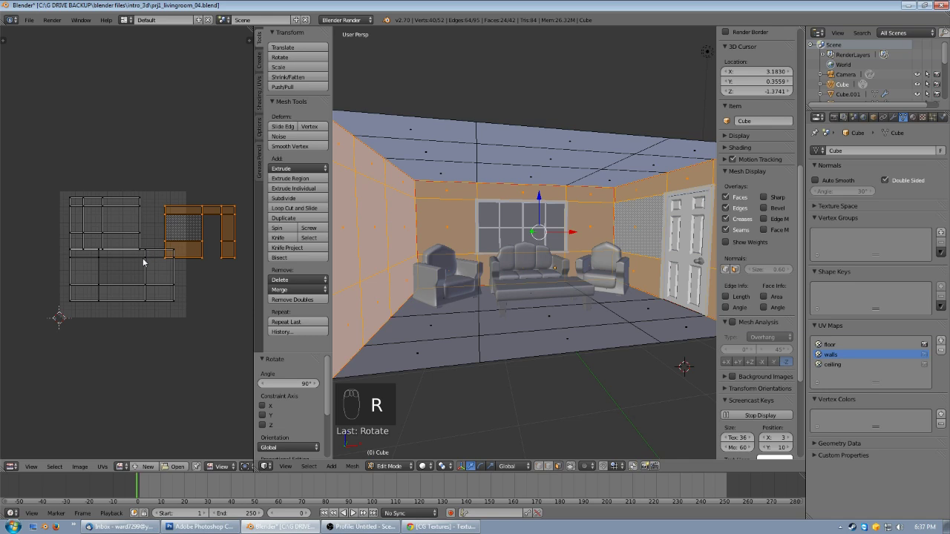
# - Move the right wall island onto the UV square and enlarge it to span nearly the square's full width
pyautogui.press('g')
pyautogui.click(141, 291)
pyautogui.press('s')
pyautogui.click(142, 290)
pyautogui.press('s')
pyautogui.press('g')
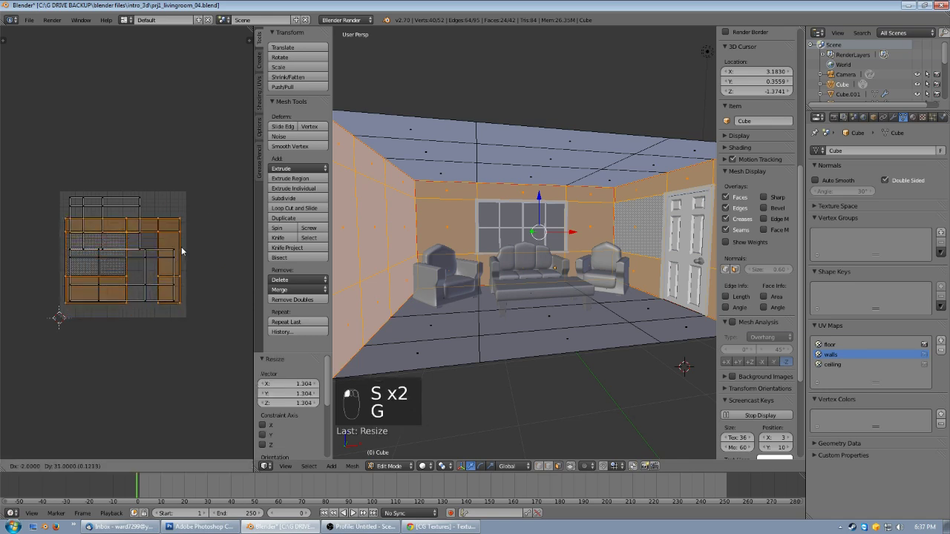
pyautogui.click(187, 249)
pyautogui.press('s')
pyautogui.click(187, 249)
# - Select the linked back wall island, scale it by 1.192 to span the UV square's width and move it 0.109 in Y
pyautogui.click(147, 258)
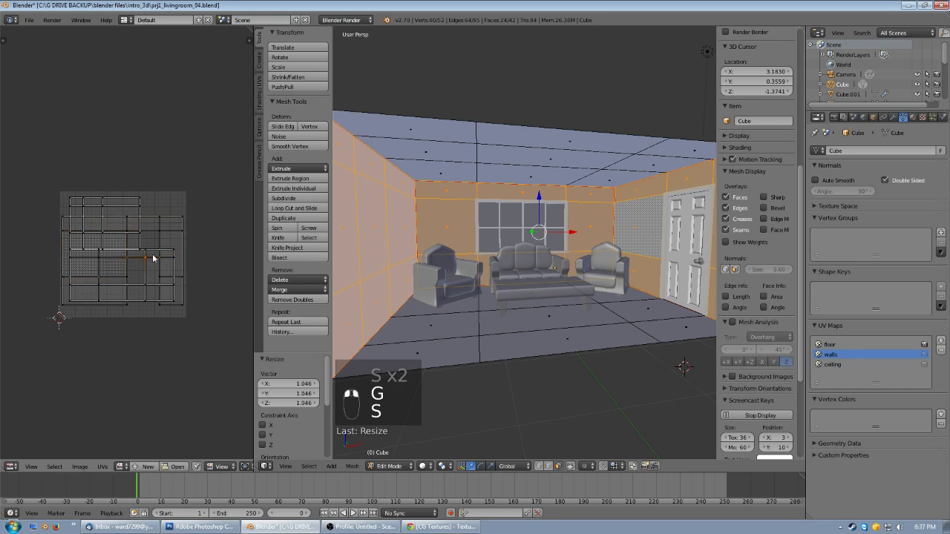
pyautogui.hotkey('ctrl', 'l')
pyautogui.press('s')
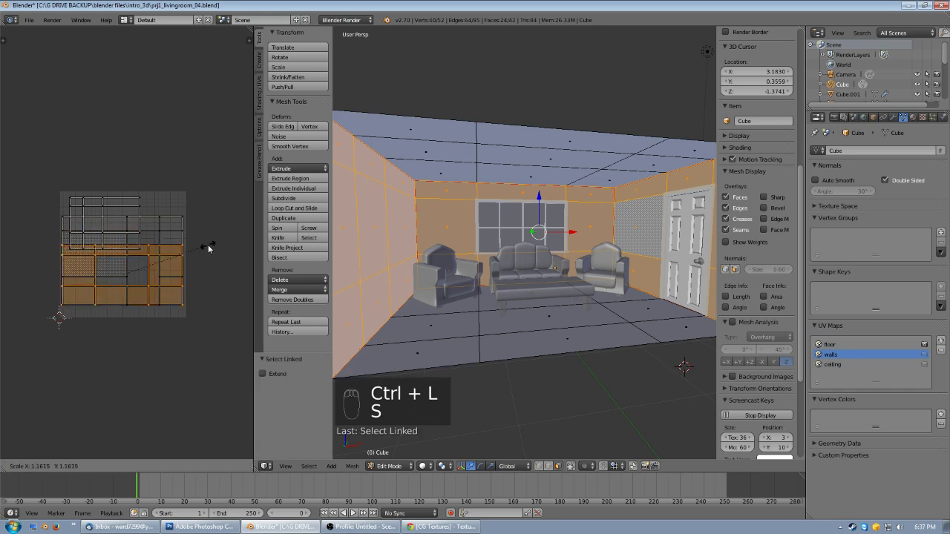
pyautogui.click(200, 255)
pyautogui.press('g')
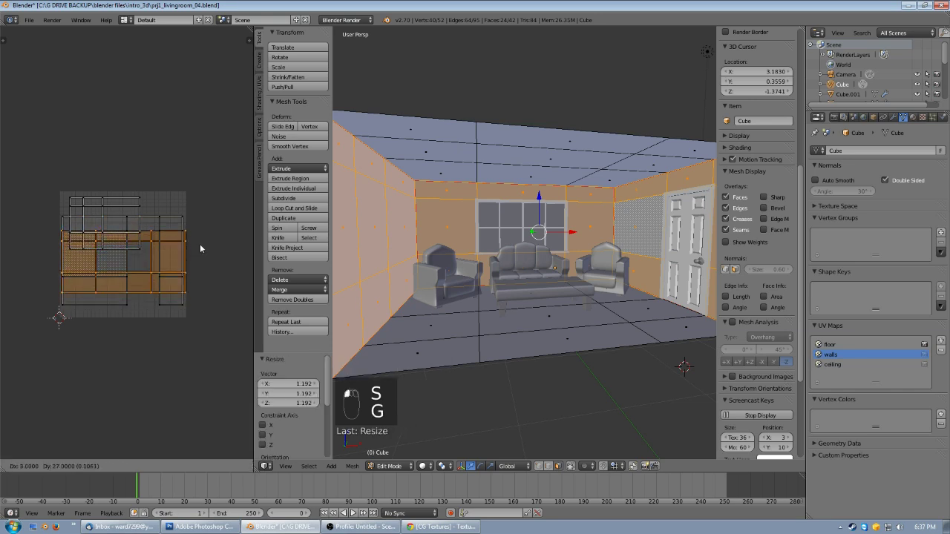
pyautogui.click(198, 243)
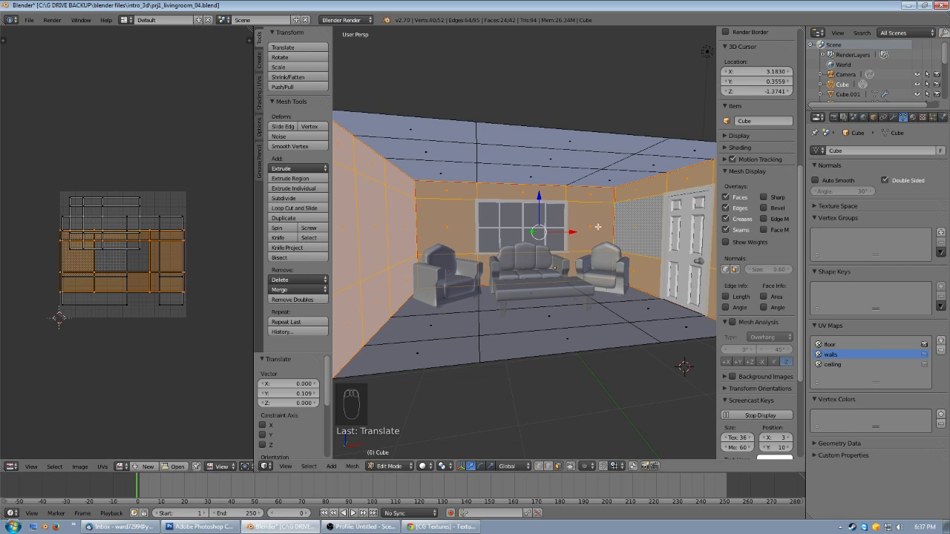
# - Select the linked right wall island and scale it down to the back wall island's height, aligning it vertically over that island
pyautogui.click(185, 225)
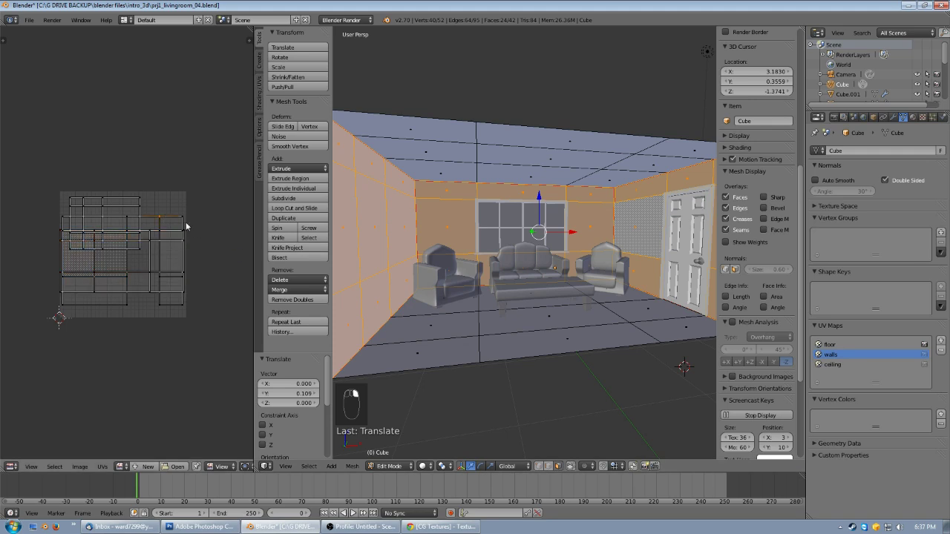
pyautogui.hotkey('ctrl', 'l')
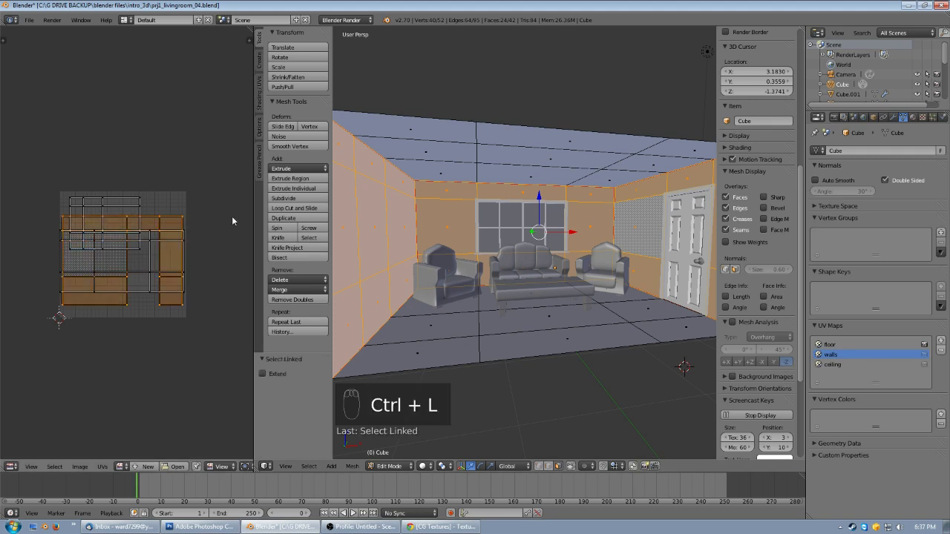
pyautogui.press('s')
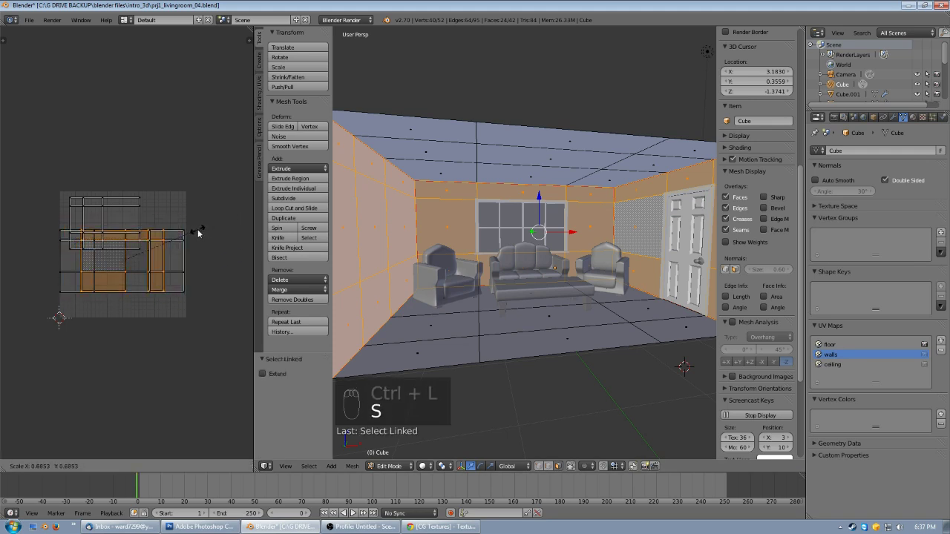
pyautogui.click(199, 229)
pyautogui.press('g')
pyautogui.click(199, 230)
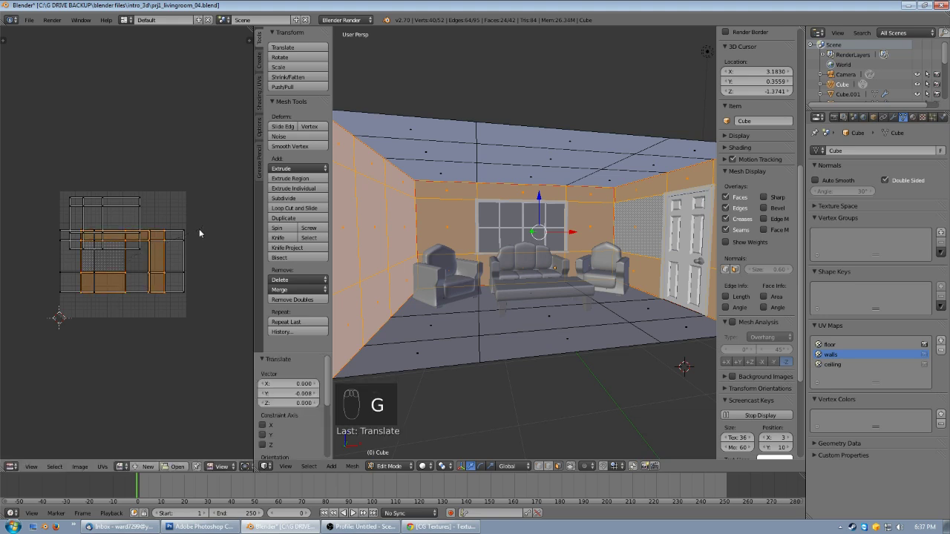
# - Select the linked left wall island, then scale and move it over the other wall islands to match their height
pyautogui.rightClick(144, 212)
pyautogui.hotkey('ctrl', 'l')
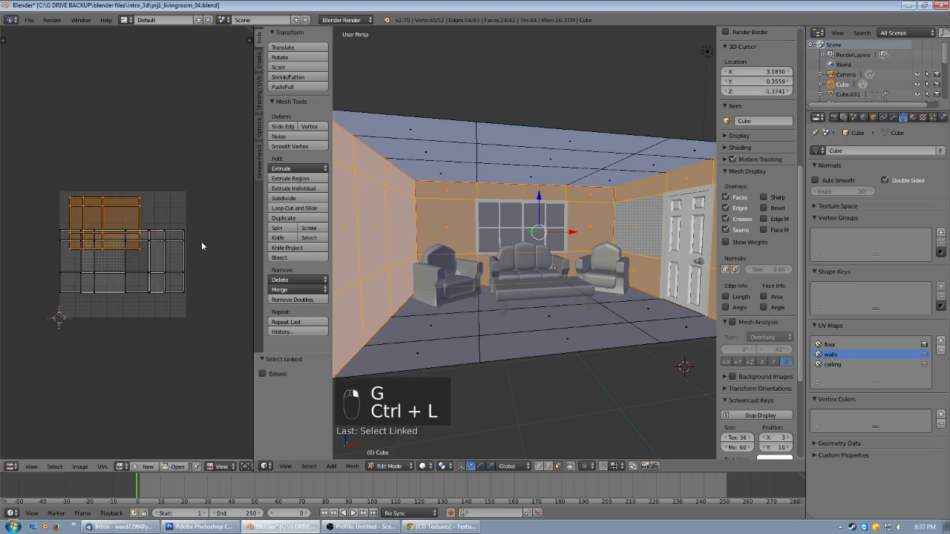
pyautogui.press('s')
pyautogui.click(229, 223)
pyautogui.press('g')
pyautogui.click(231, 252)
pyautogui.press('s')
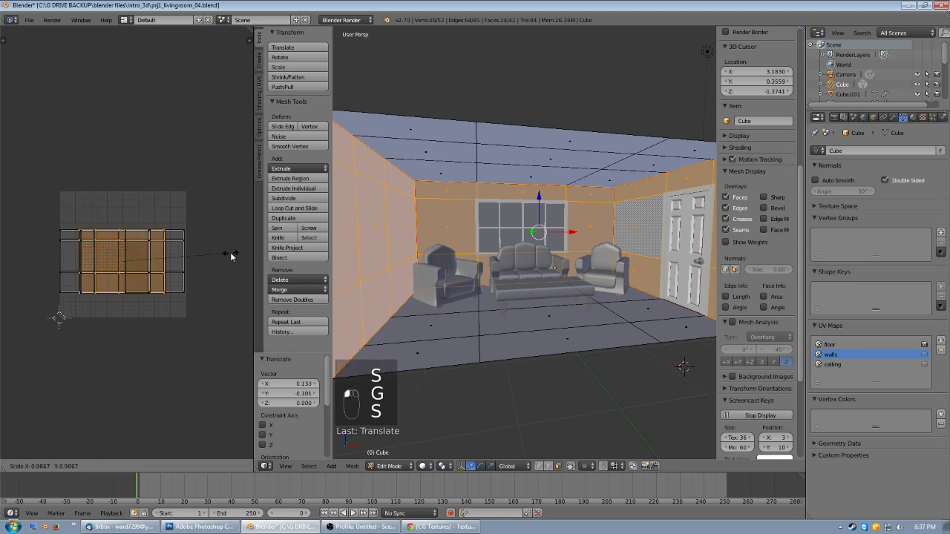
pyautogui.click(230, 253)
pyautogui.press('g')
pyautogui.click(229, 256)
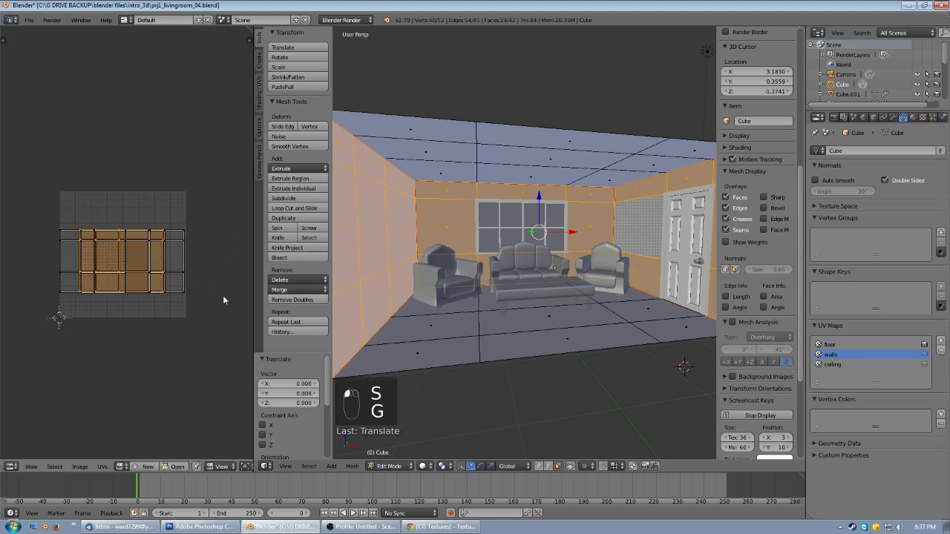
# - Activate the floor UV map, select all faces of the room and return to Object Mode
pyautogui.click(830, 345)
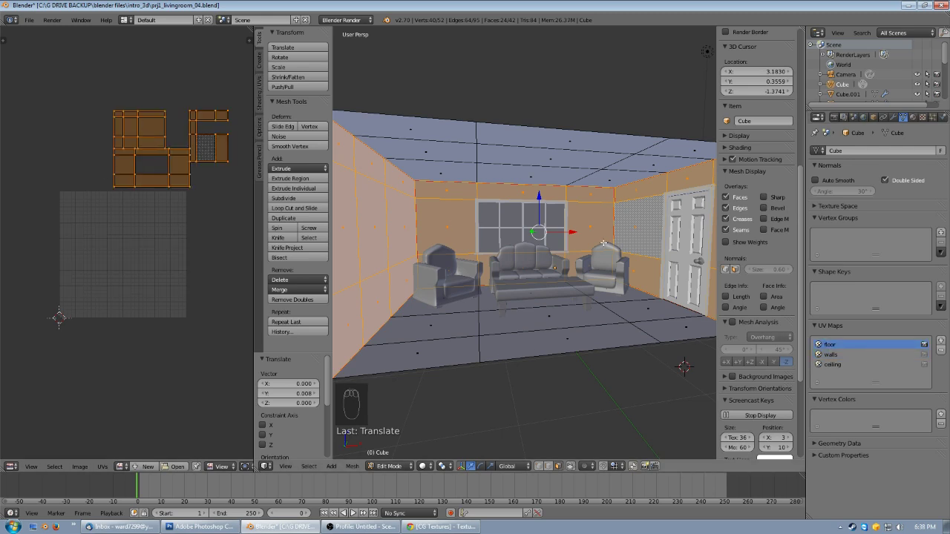
pyautogui.press('a')
pyautogui.press('s')
pyautogui.press('a')
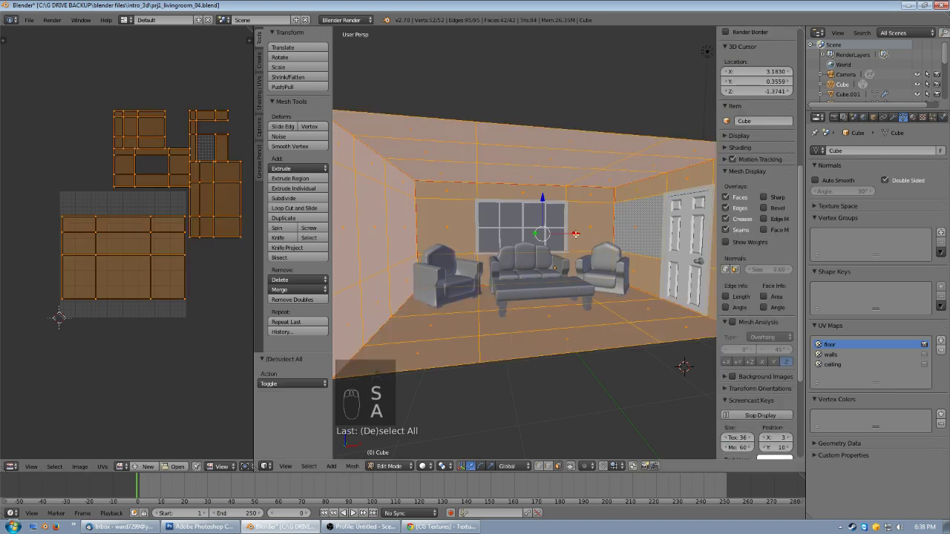
pyautogui.press('Tab')
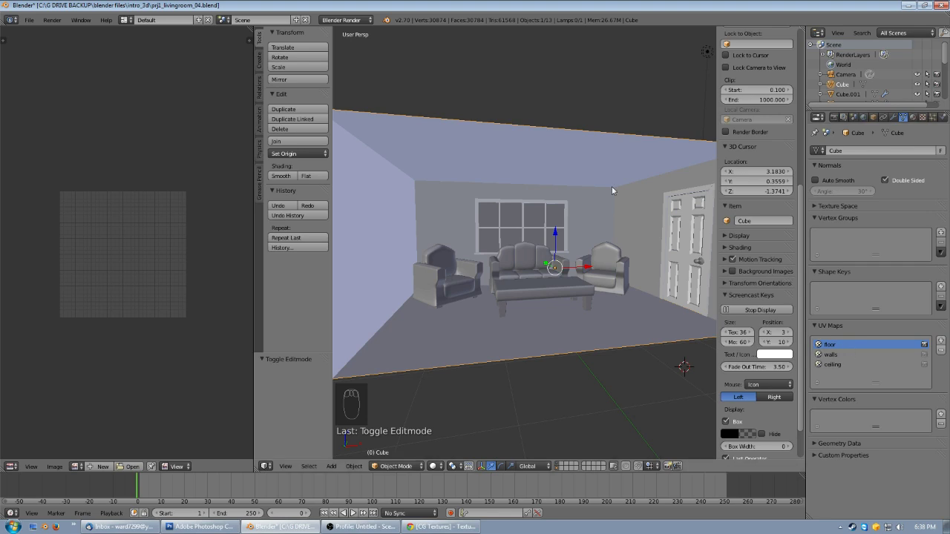
# - Switch to the CGTextures website in the browser and open its License page
pyautogui.click(444, 528)
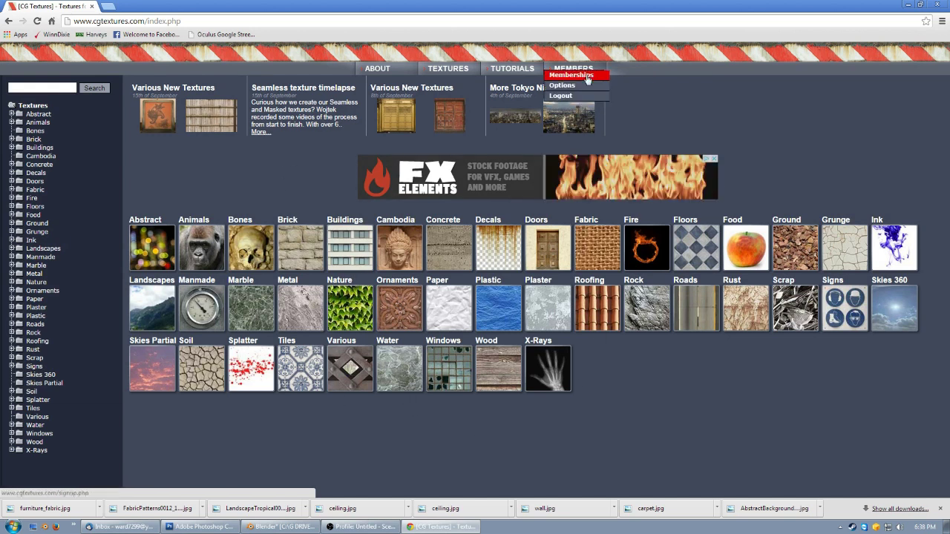
pyautogui.click(589, 76)
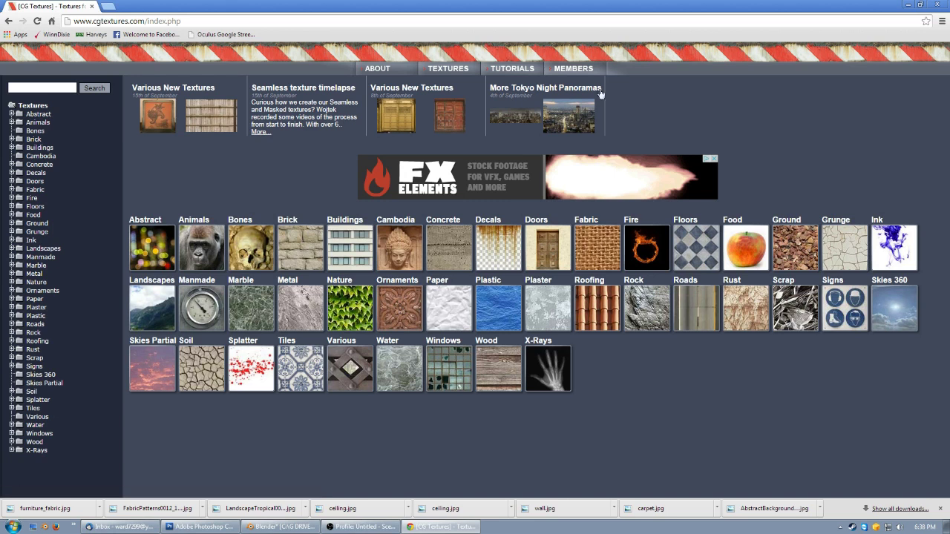
pyautogui.moveTo(377, 69)
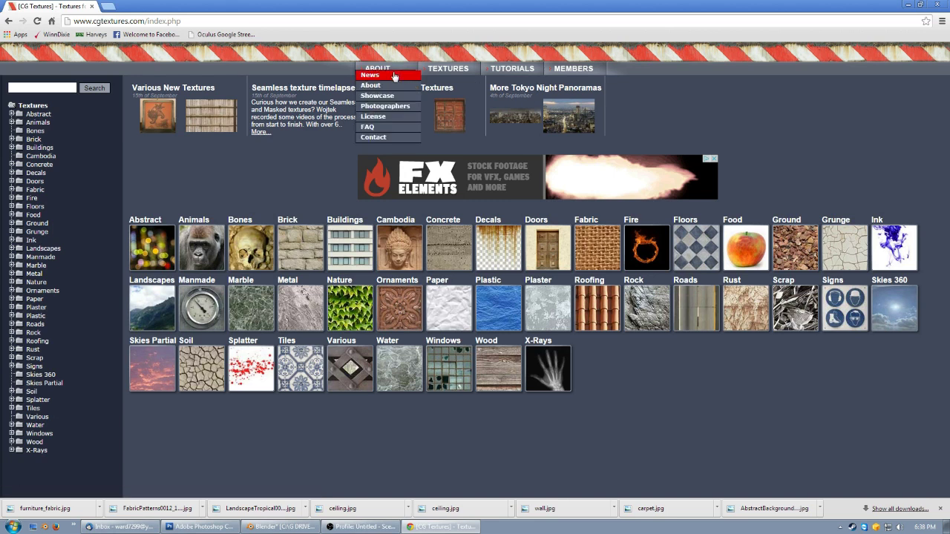
pyautogui.click(374, 118)
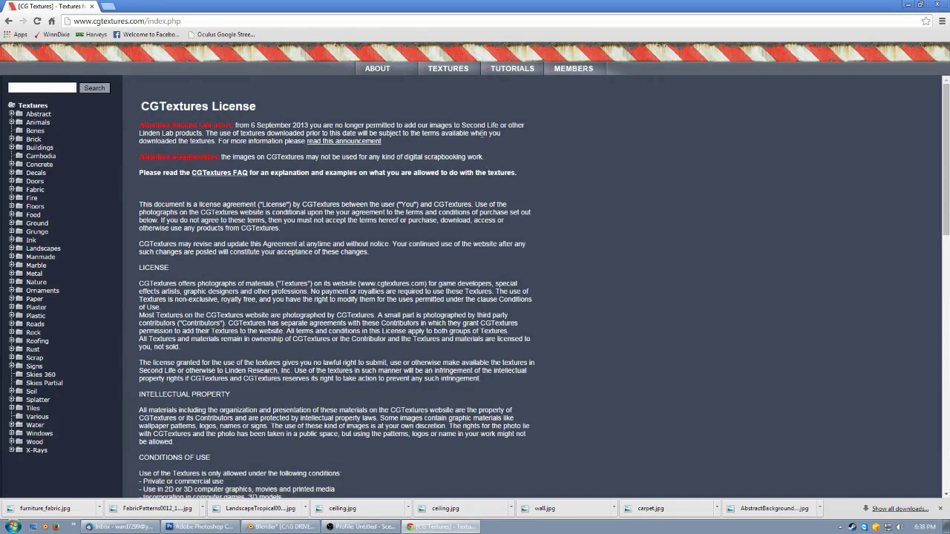
# - Review the license's Conditions of Use, highlighting the lines on commercial use, 2D or 3D graphics and computer games
pyautogui.scroll(-1, 314, 302)
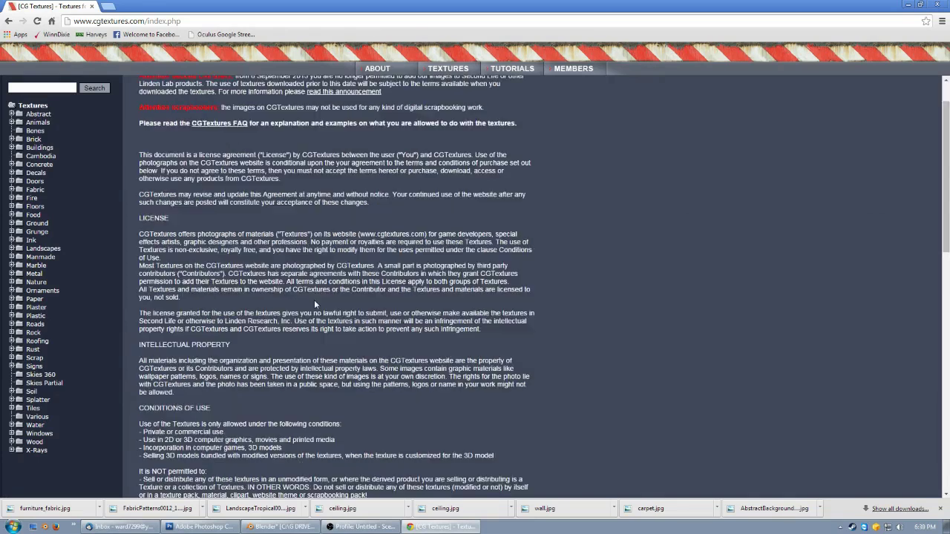
pyautogui.moveTo(140, 410); pyautogui.dragTo(215, 420)
pyautogui.click(227, 428)
pyautogui.moveTo(151, 432); pyautogui.dragTo(223, 431)
pyautogui.moveTo(157, 440); pyautogui.dragTo(306, 440)
pyautogui.moveTo(159, 448); pyautogui.dragTo(282, 448)
pyautogui.click(292, 202)
pyautogui.scroll(2, 297, 201)
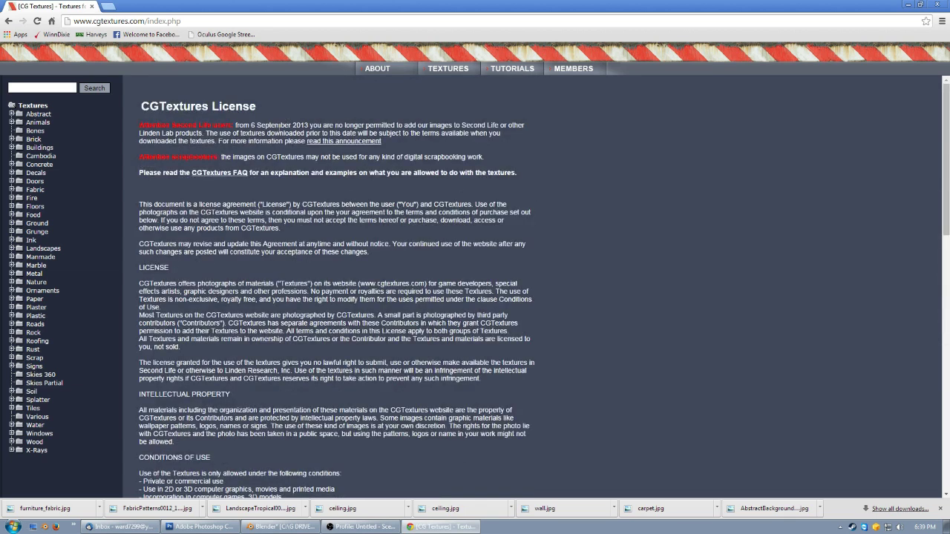
# - Highlight the Second Life notice, close the downloads bar and skim the remaining license terms
pyautogui.moveTo(176, 125); pyautogui.dragTo(234, 125)
pyautogui.click(279, 122)
pyautogui.click(939, 509)
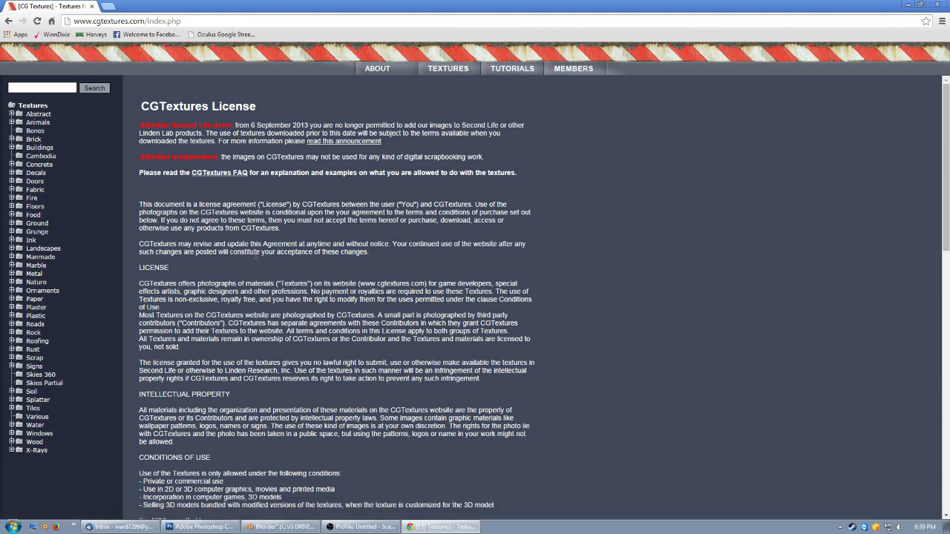
pyautogui.scroll(-5, 337, 271)
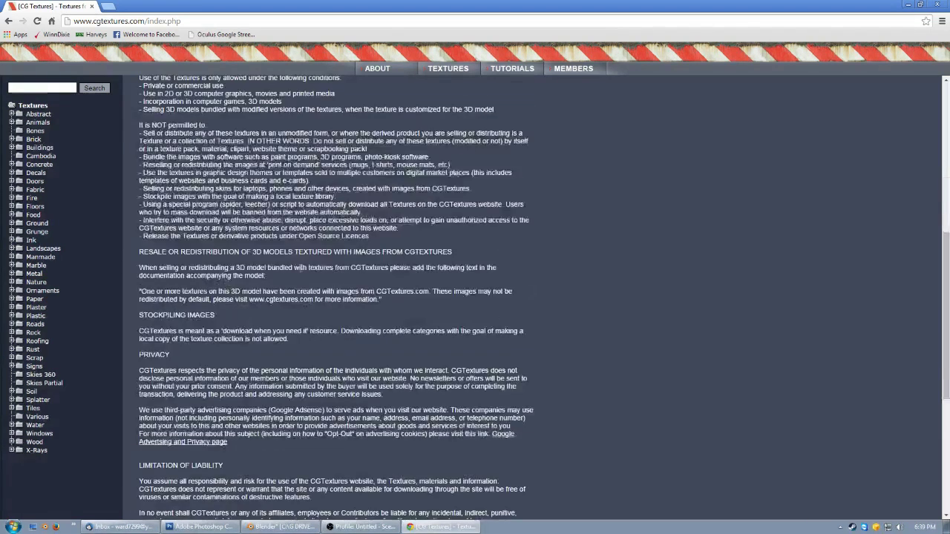
pyautogui.scroll(-2, 317, 260)
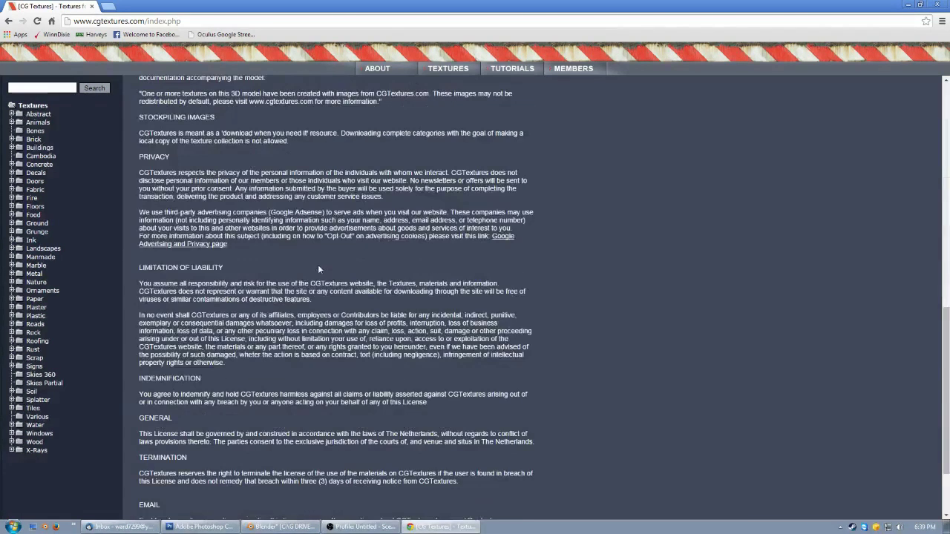
pyautogui.scroll(6, 318, 264)
pyautogui.scroll(2, 317, 264)
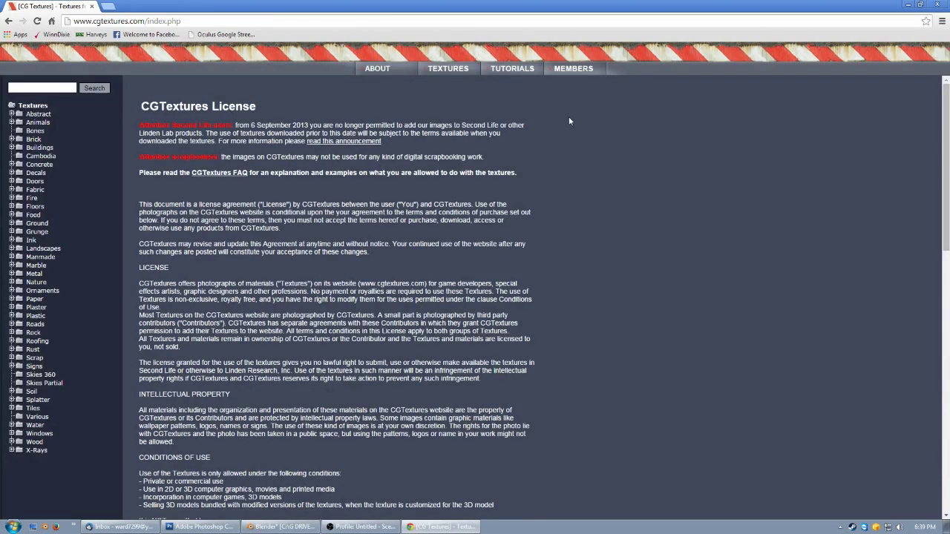
# - Search the texture library for "carpet" and browse the resulting textures
pyautogui.moveTo(589, 91)
pyautogui.click(59, 88)
pyautogui.write('carpet')
pyautogui.click(98, 88)
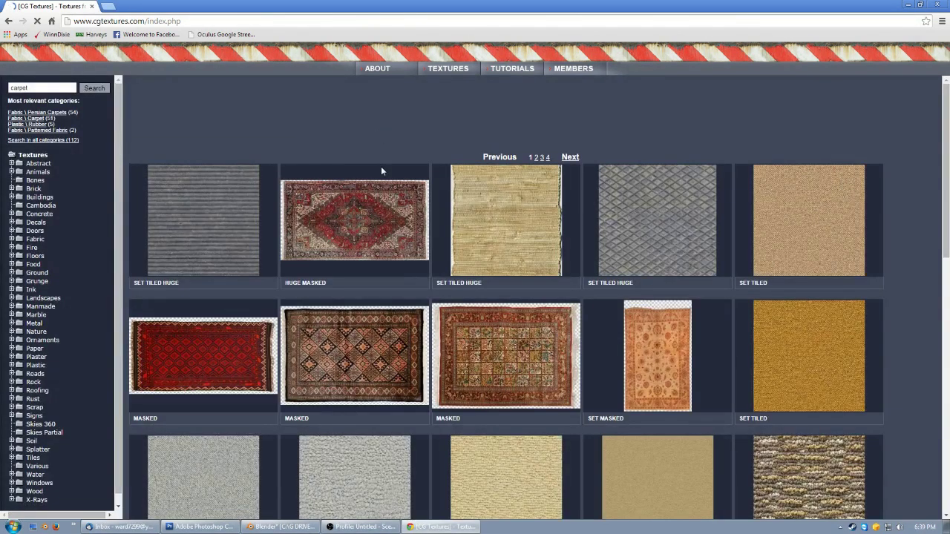
pyautogui.scroll(-3, 451, 222)
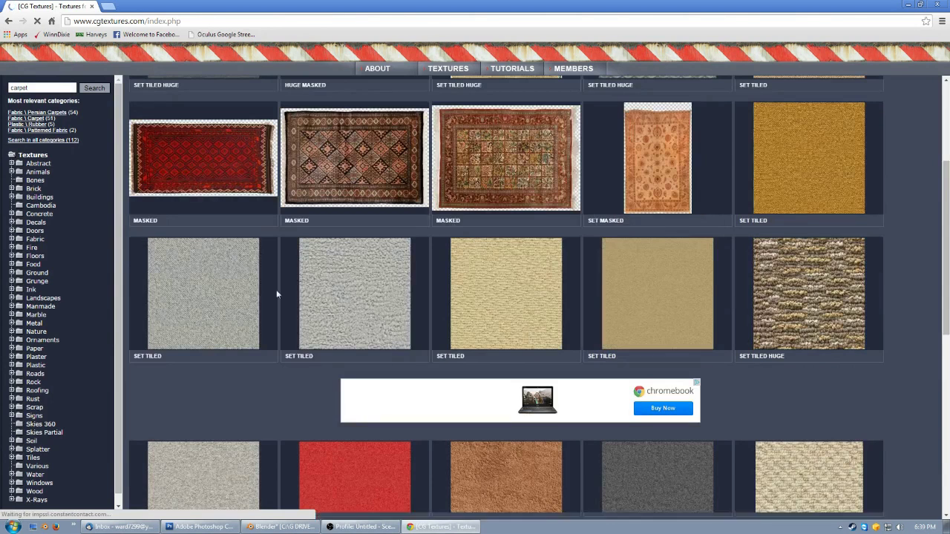
pyautogui.scroll(-2, 338, 257)
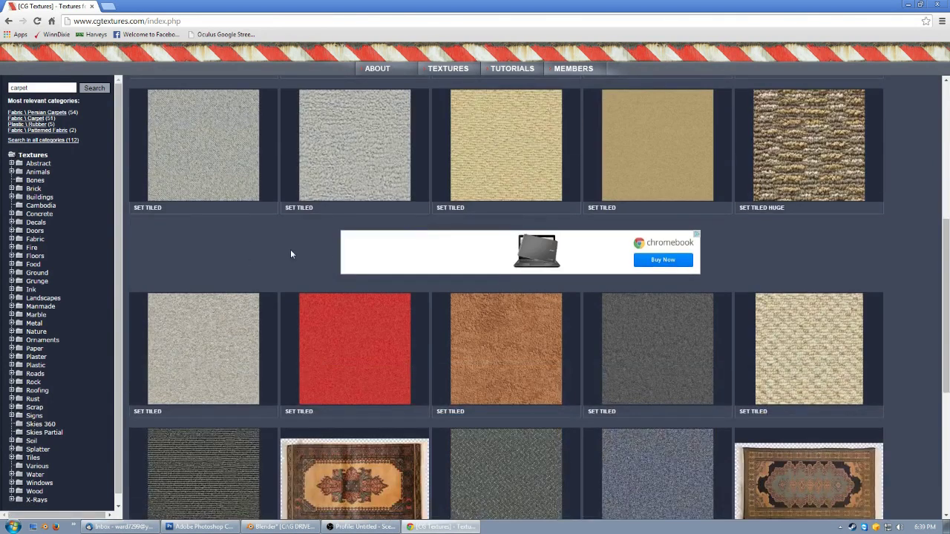
# - Open the brown Carpet0038 texture, inspect its tiling preview and return to the texture page
pyautogui.click(515, 334)
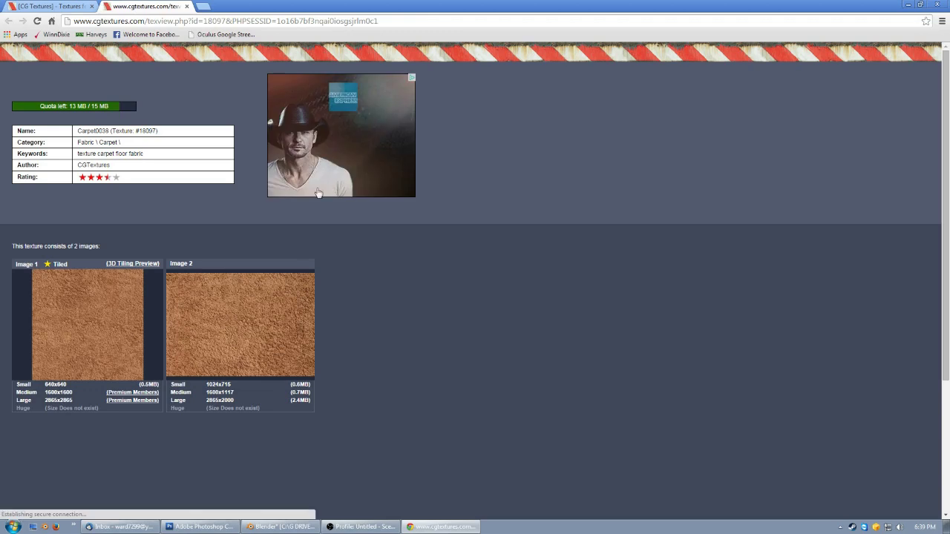
pyautogui.moveTo(127, 282)
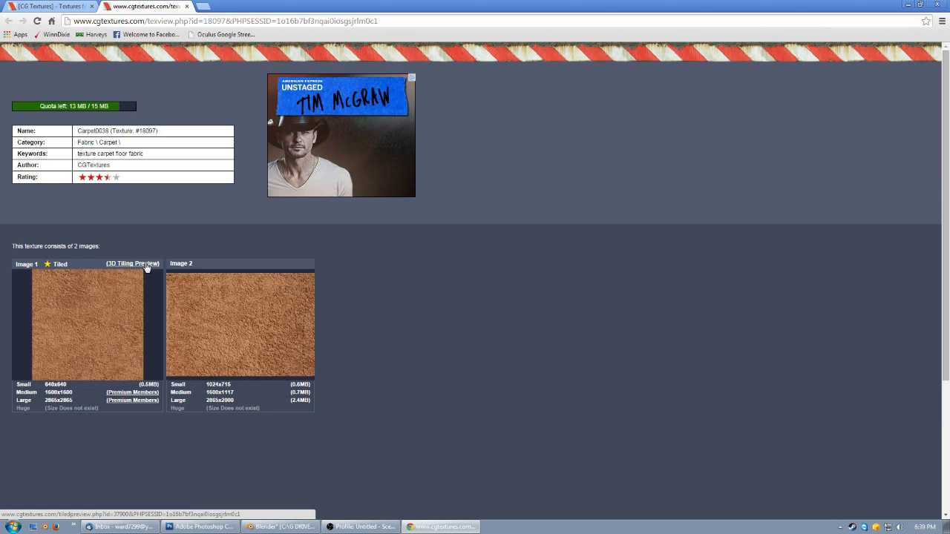
pyautogui.click(147, 266)
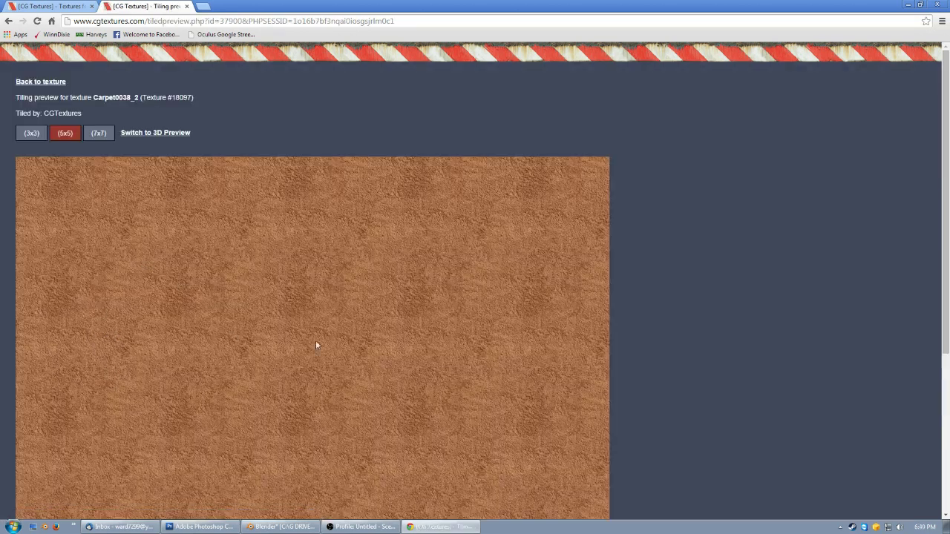
pyautogui.scroll(-2, 354, 241)
pyautogui.scroll(-2, 288, 315)
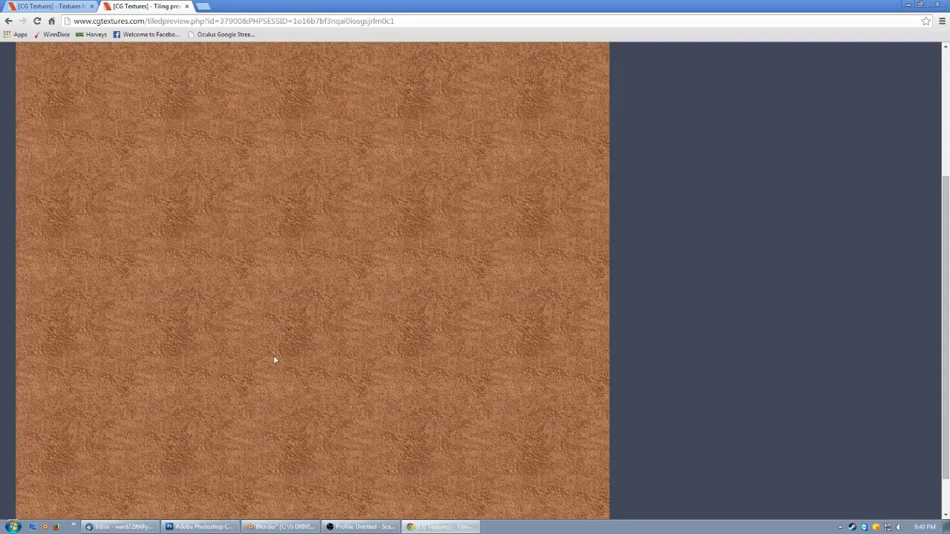
pyautogui.scroll(3, 314, 322)
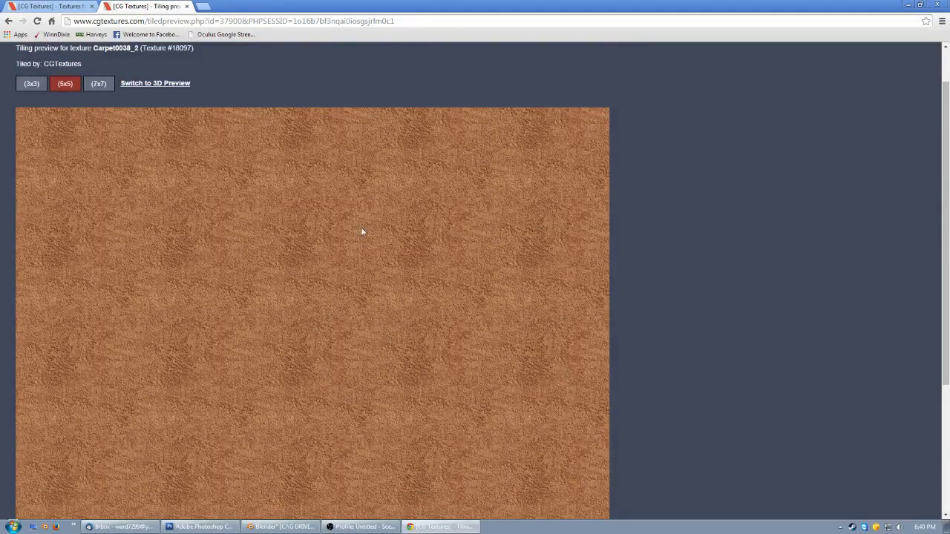
pyautogui.click(9, 21)
pyautogui.moveTo(234, 307)
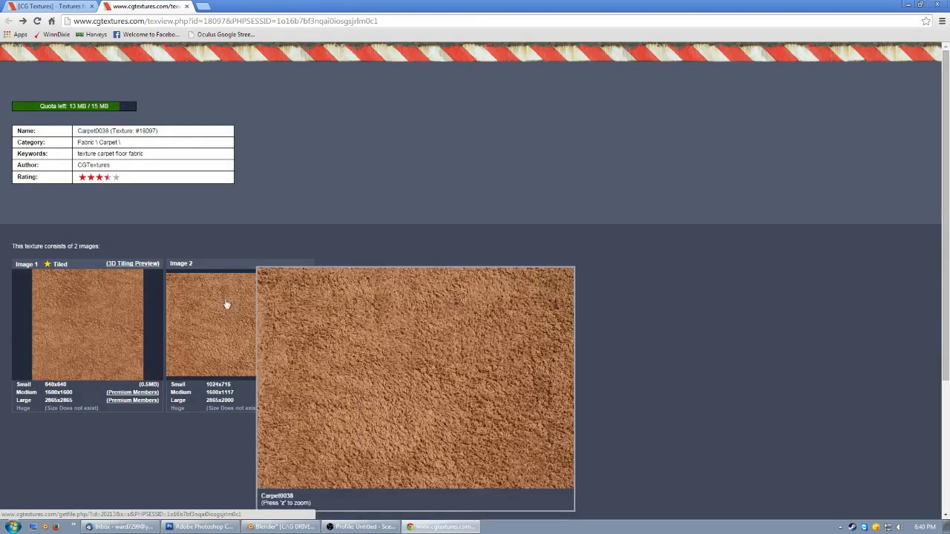
# - Save the small 640x640 tiled carpet image as carpet.jpg in blender files\intro_3d\New folder, replacing the existing file
pyautogui.rightClick(57, 386)
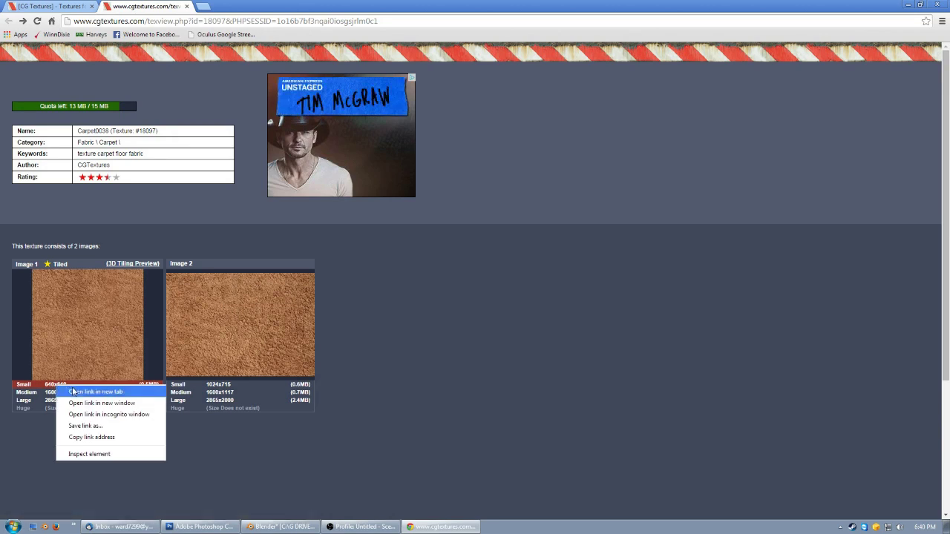
pyautogui.click(86, 426)
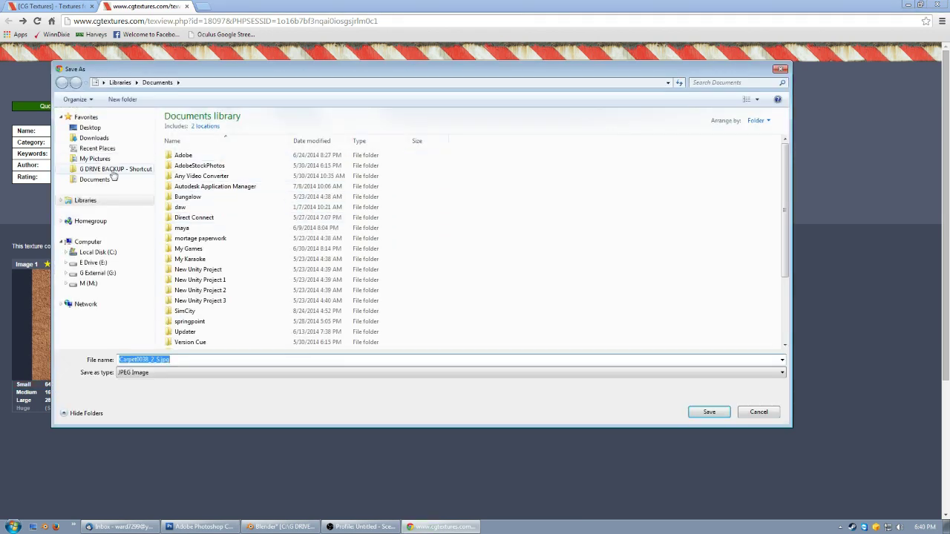
pyautogui.click(104, 252)
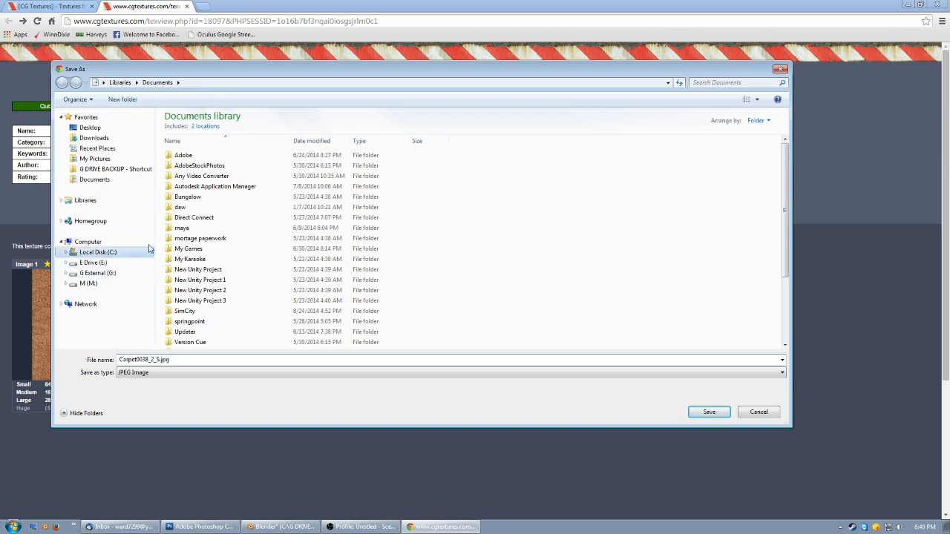
pyautogui.doubleClick(205, 159)
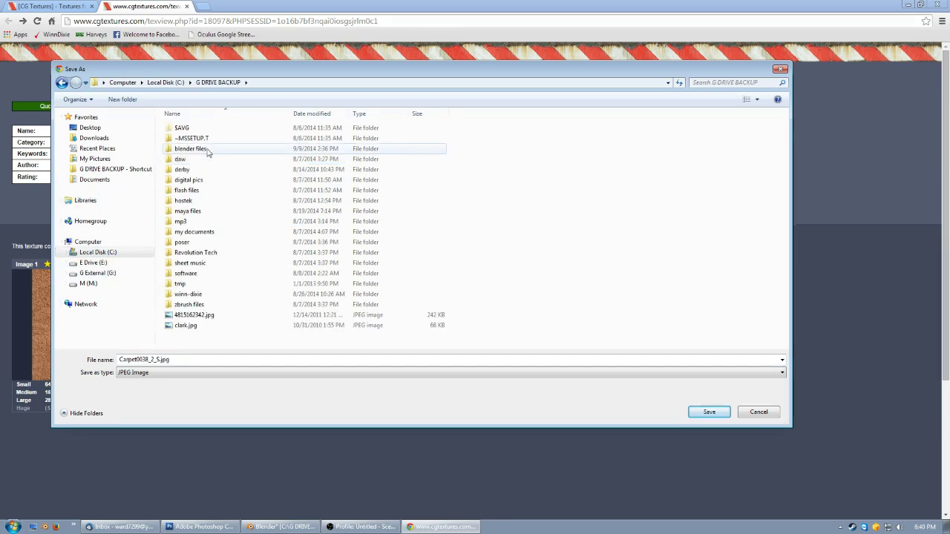
pyautogui.doubleClick(206, 149)
pyautogui.doubleClick(187, 263)
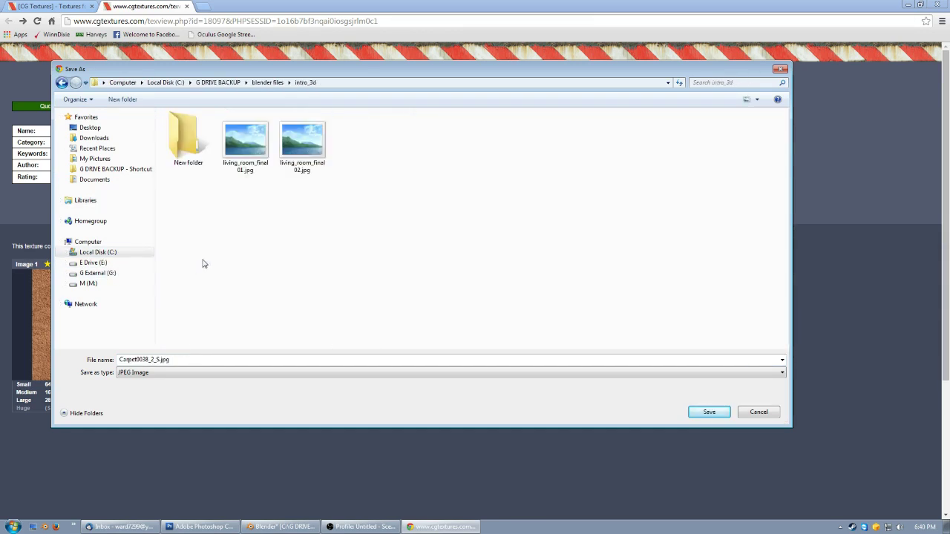
pyautogui.doubleClick(194, 152)
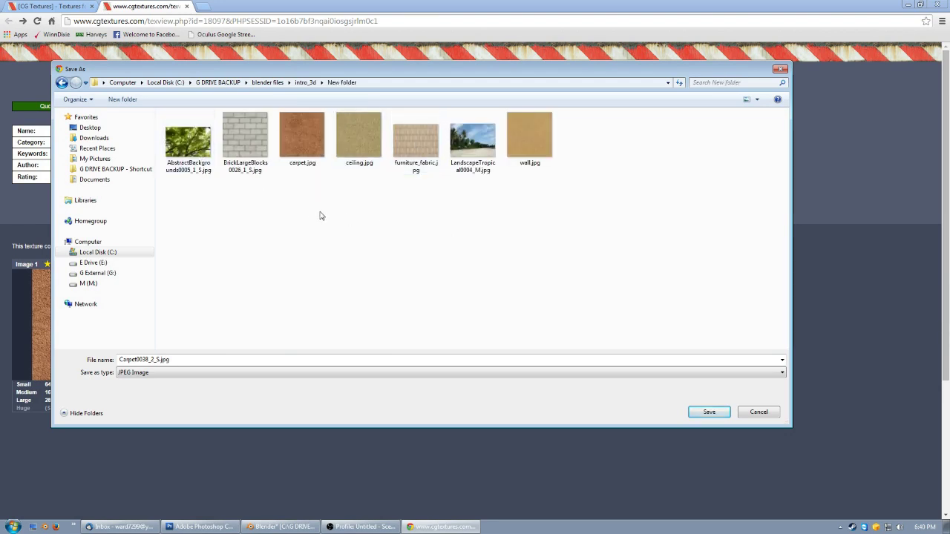
pyautogui.click(306, 82)
pyautogui.doubleClick(200, 145)
pyautogui.click(301, 156)
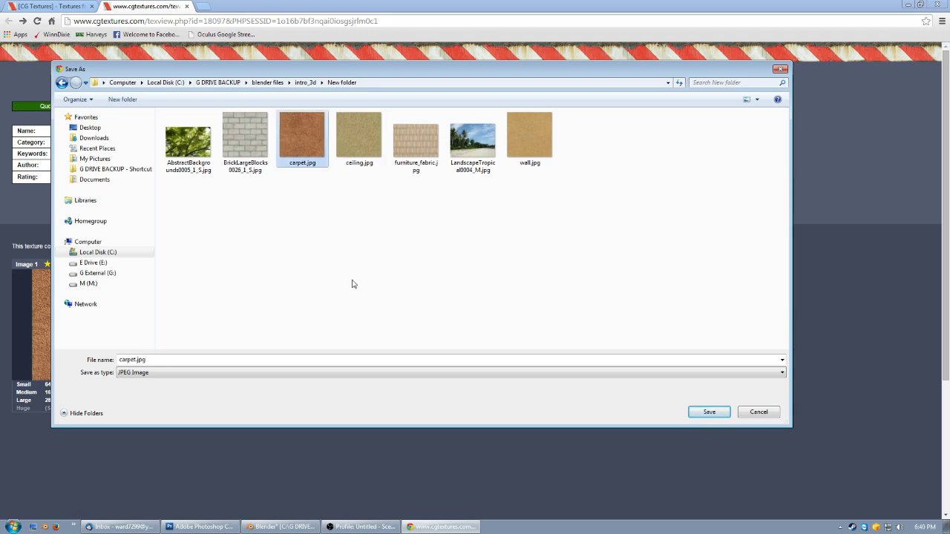
pyautogui.click(706, 413)
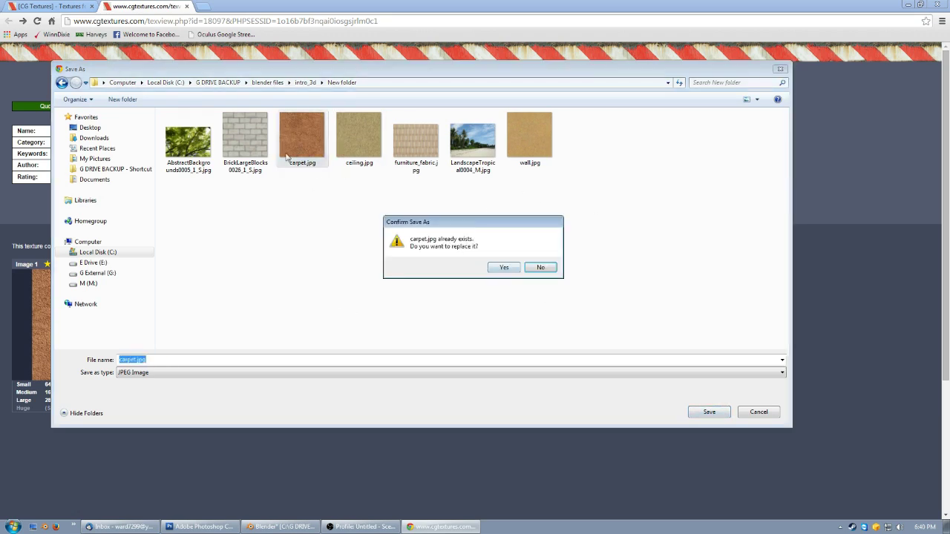
pyautogui.click(499, 268)
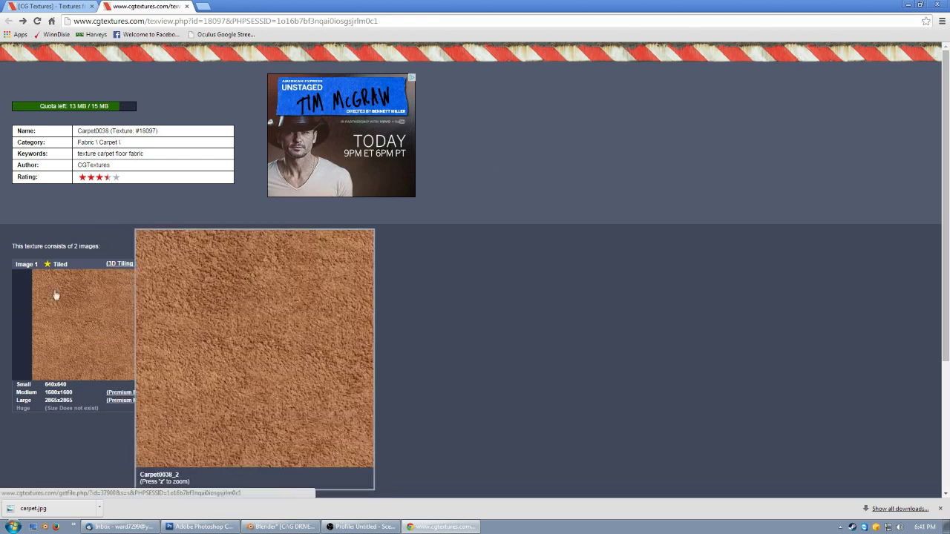
pyautogui.rightClick(65, 308)
pyautogui.click(106, 369)
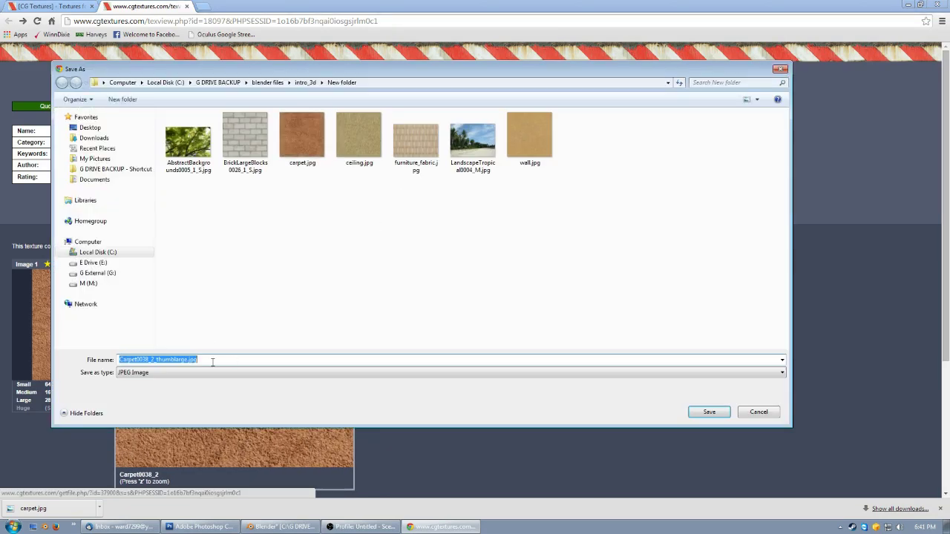
pyautogui.click(758, 412)
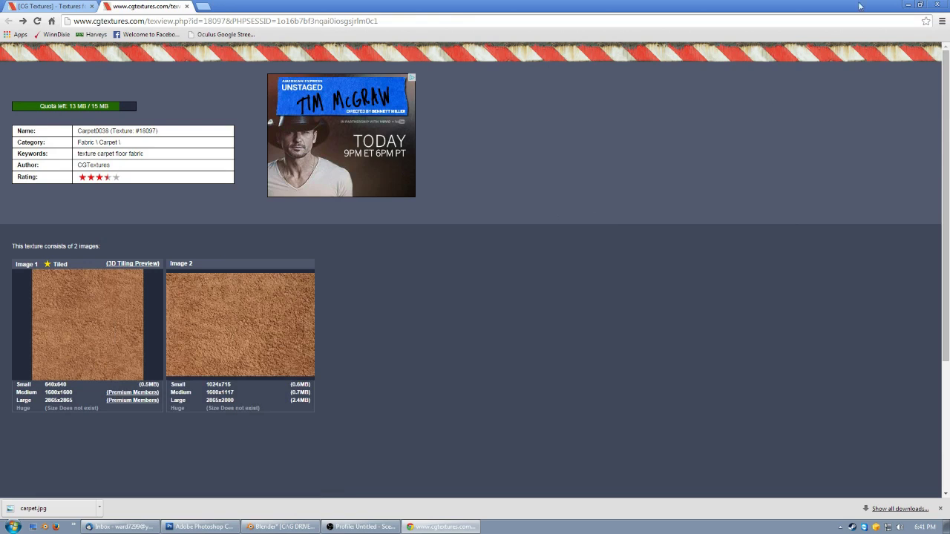
# - Switch to Blender and rename the room mesh's existing material to "floor"
pyautogui.click(908, 6)
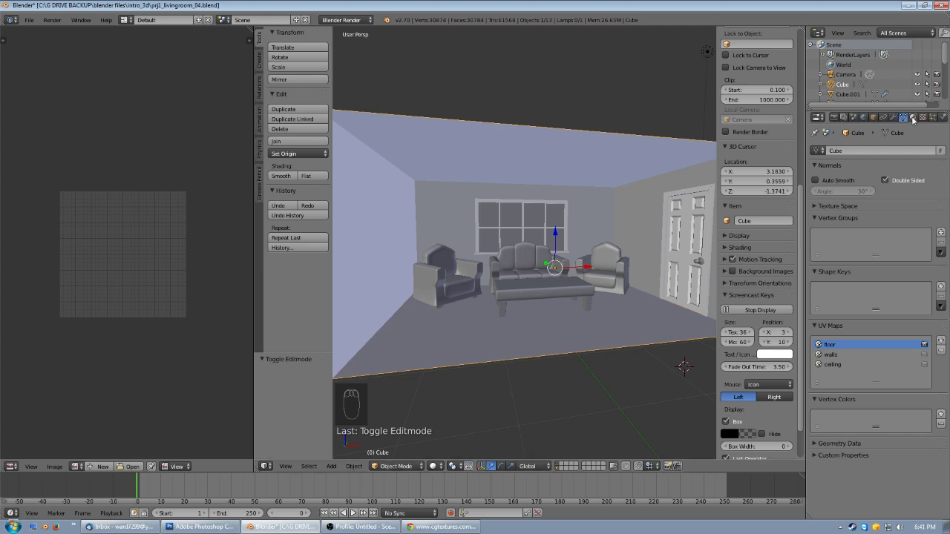
pyautogui.click(912, 118)
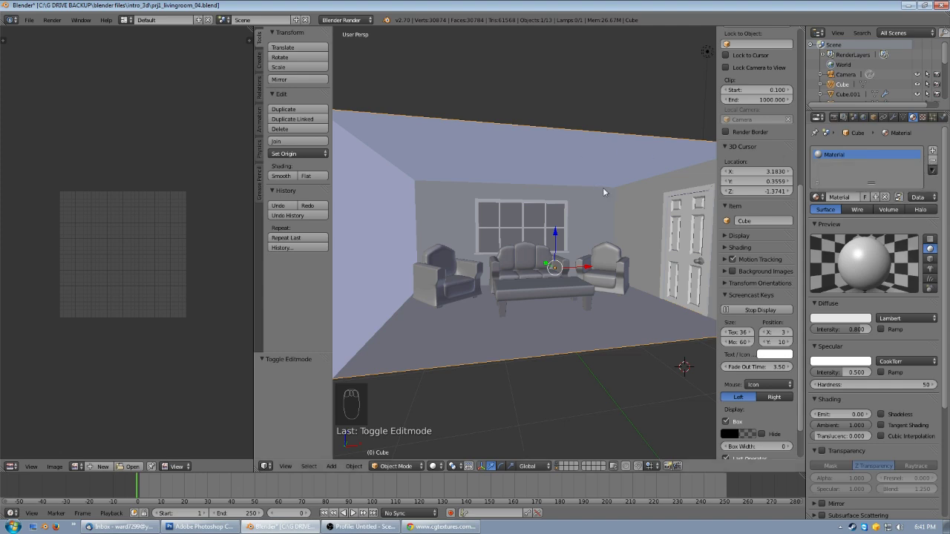
pyautogui.doubleClick(847, 198)
pyautogui.write('floor')
pyautogui.press('Return')
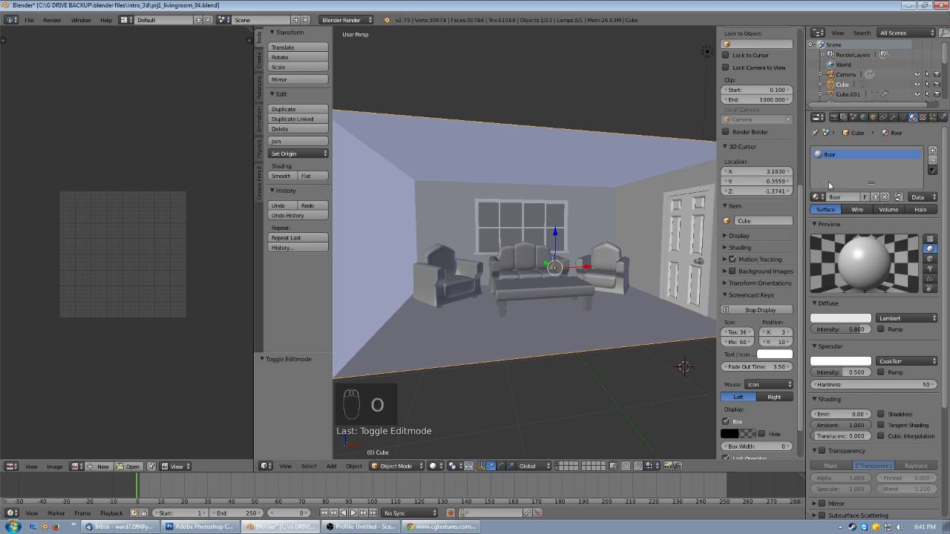
# - Add a second material slot to the room mesh and create a new material named "walls" in it
pyautogui.click(932, 153)
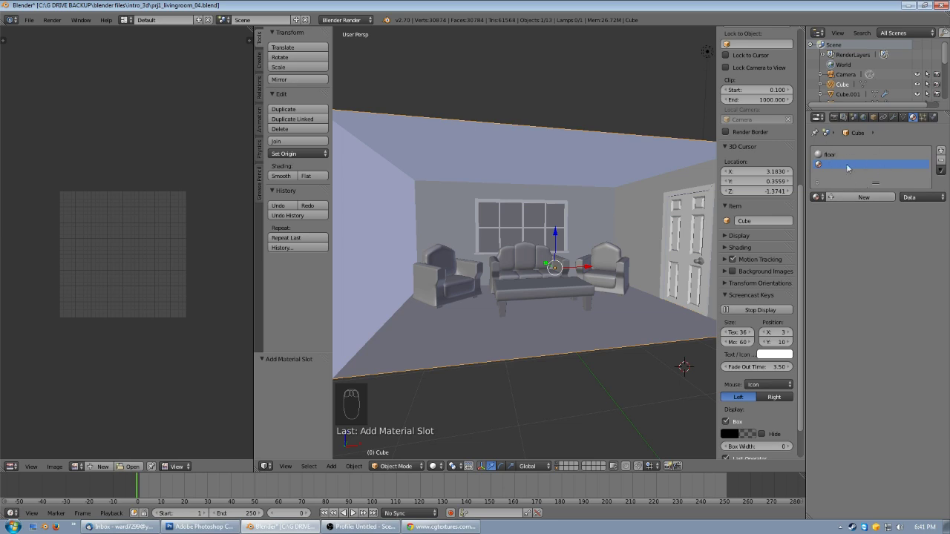
pyautogui.click(849, 197)
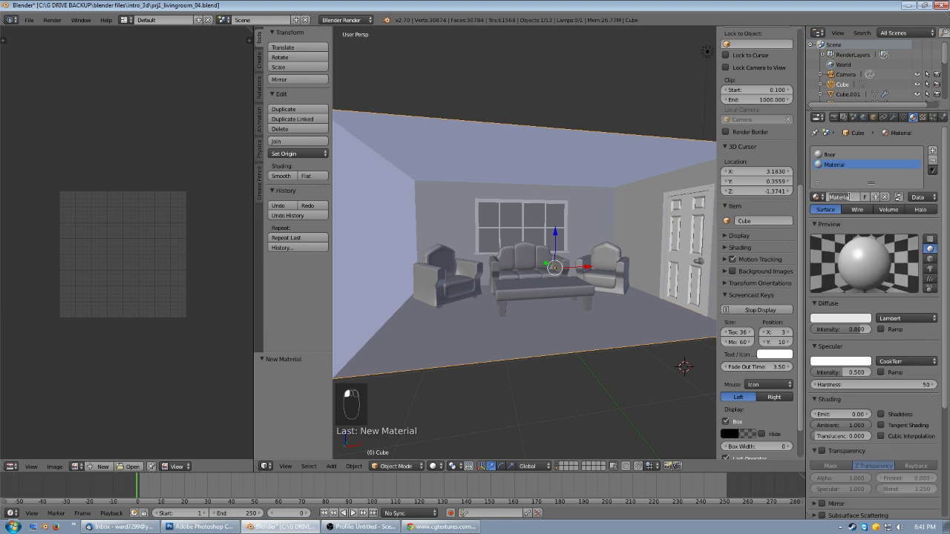
pyautogui.press('BackSpace')
pyautogui.write('walls')
pyautogui.press('Return')
# - Add a third material slot to the room mesh and create a new material named "ceiling" in it
pyautogui.click(932, 153)
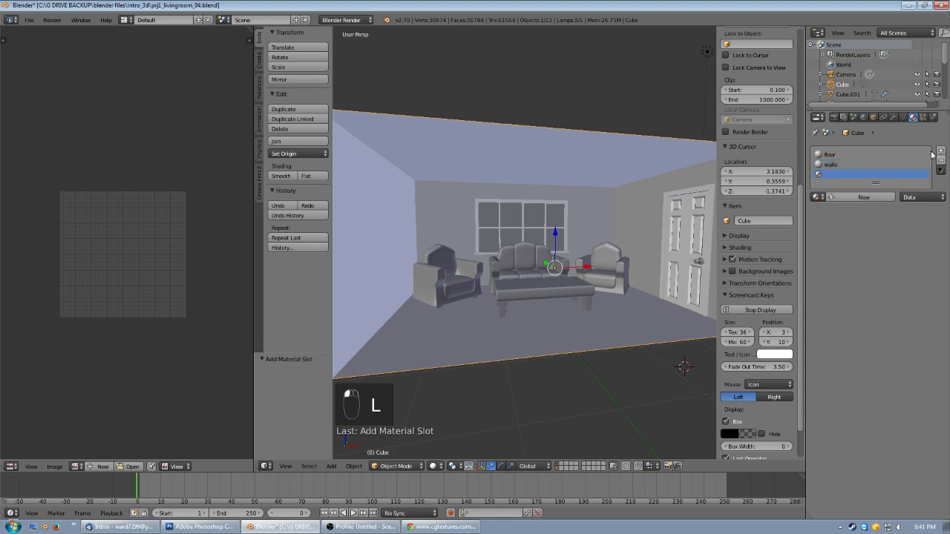
pyautogui.click(849, 198)
pyautogui.doubleClick(849, 197)
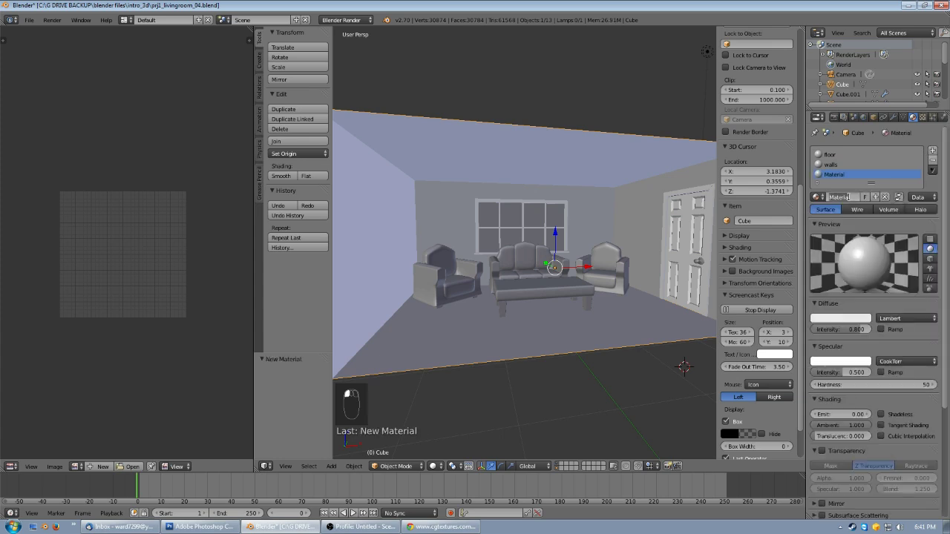
pyautogui.write('ceiling')
pyautogui.press('Return')
# - Tint the ceiling material's diffuse color light peach and the floor material's diffuse color pale pink
pyautogui.click(839, 324)
pyautogui.click(818, 231)
pyautogui.moveTo(817, 228); pyautogui.dragTo(813, 235)
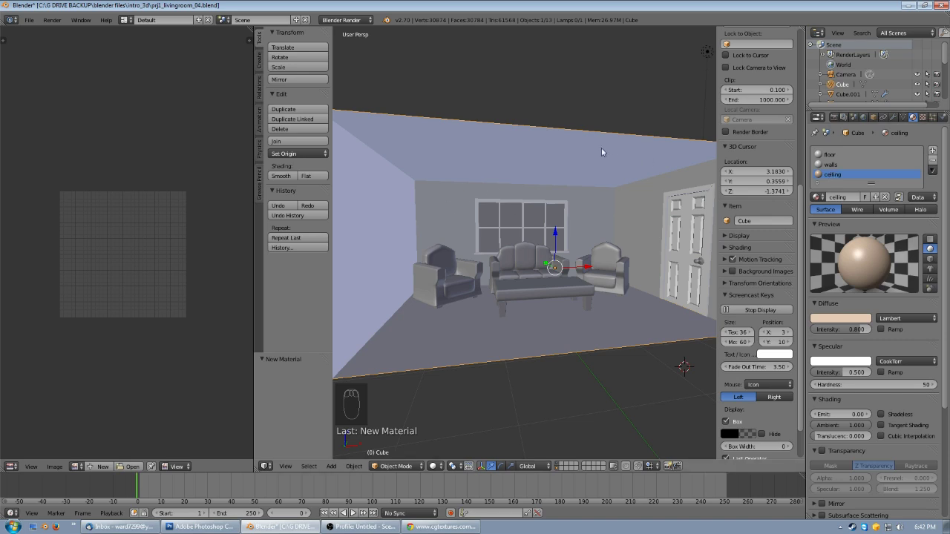
pyautogui.click(832, 155)
pyautogui.click(840, 319)
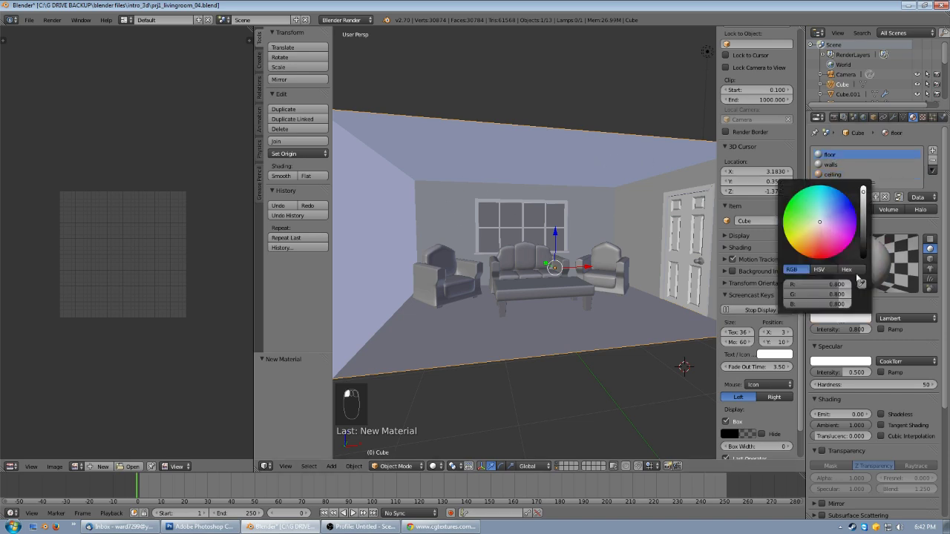
pyautogui.click(819, 231)
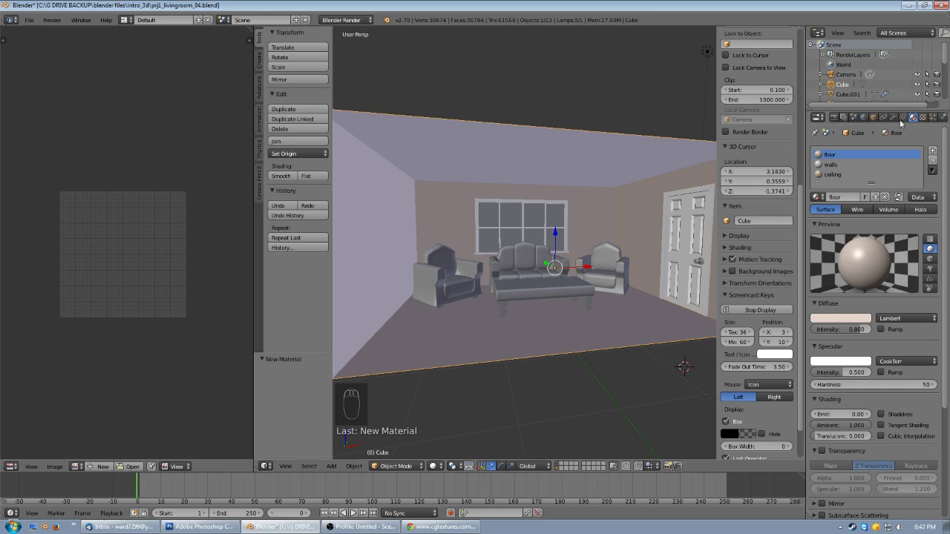
# - Enter Edit Mode, select all linked floor faces of the room and assign the floor material to them
pyautogui.press('Tab')
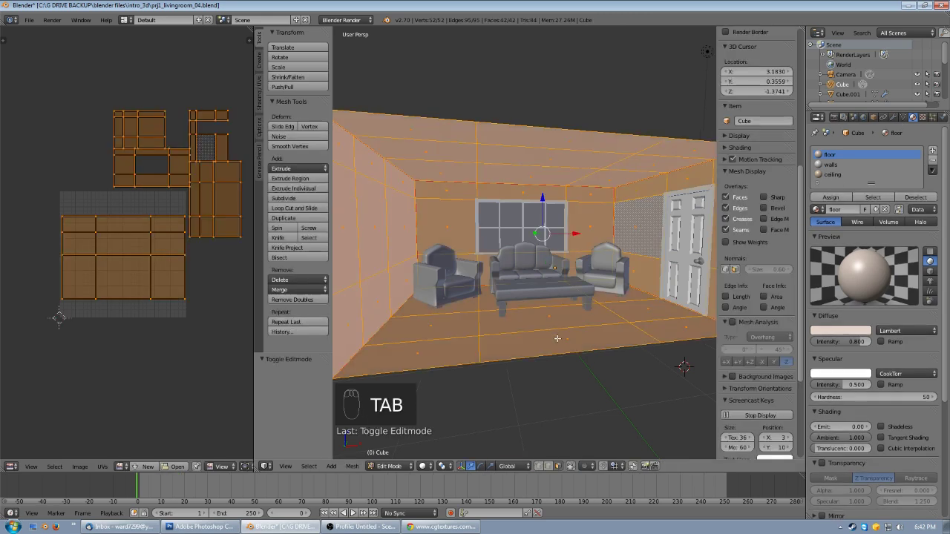
pyautogui.click(671, 328)
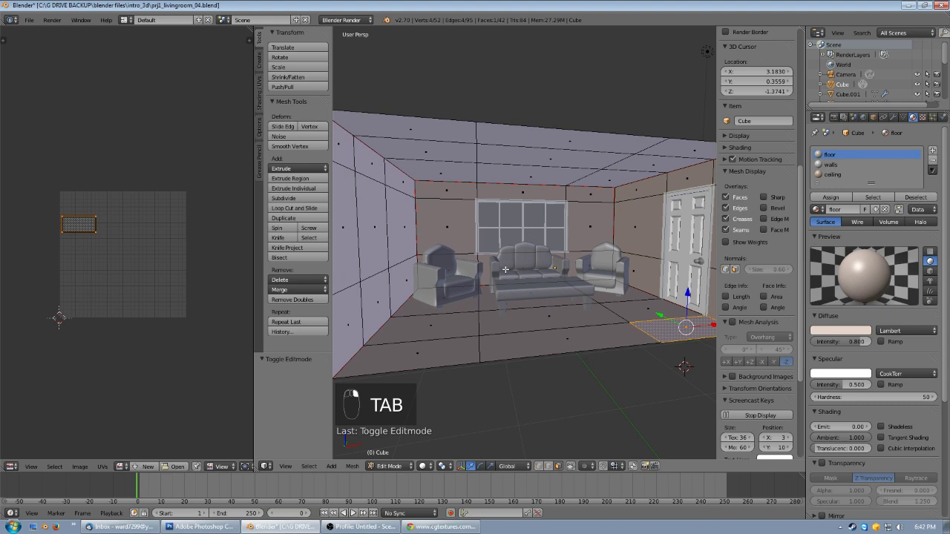
pyautogui.rightClick(535, 322)
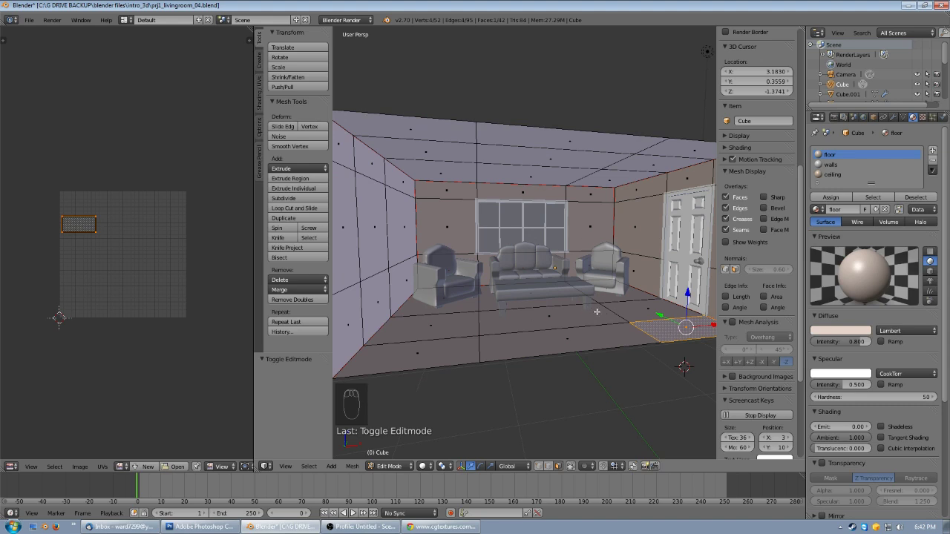
pyautogui.hotkey('ctrl', 'l')
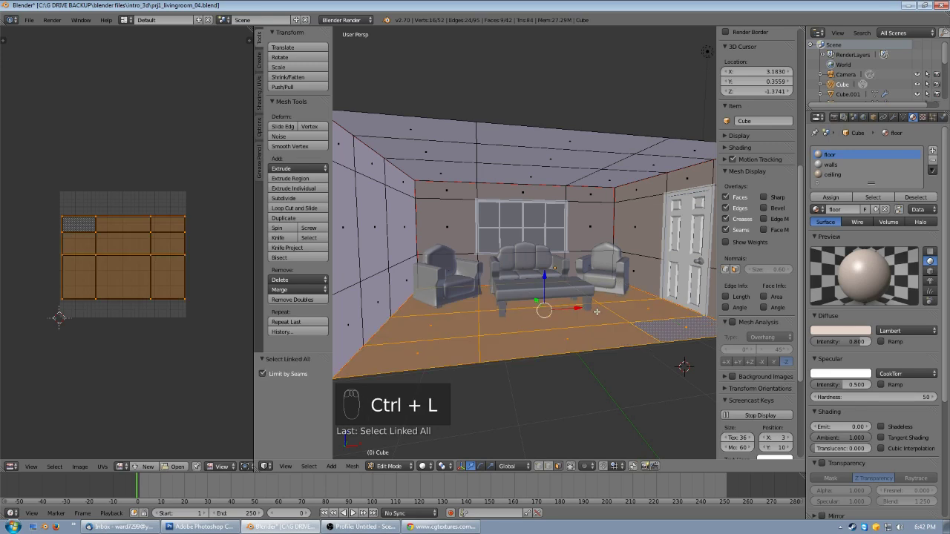
pyautogui.click(837, 199)
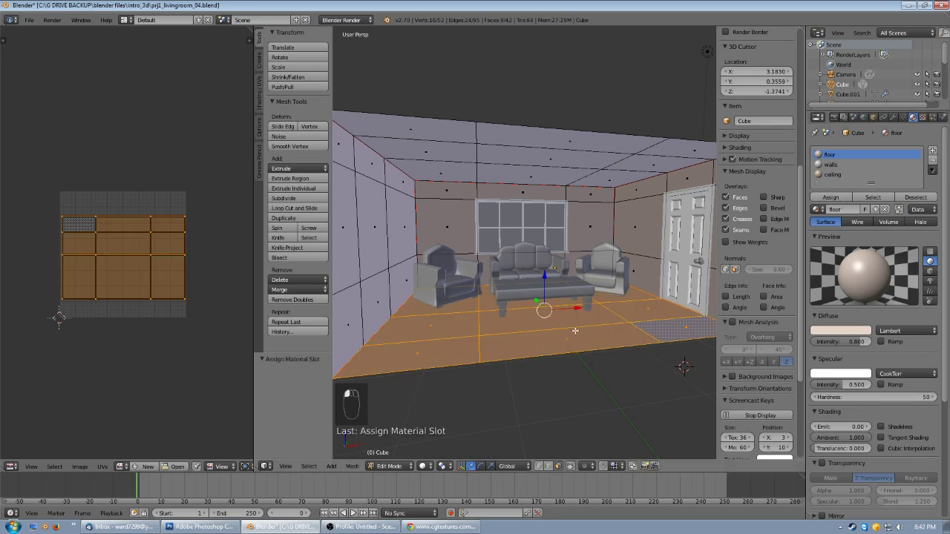
# - Select all linked faces of the three walls and assign the walls material to them
pyautogui.rightClick(634, 234)
pyautogui.keyDown('shift'); pyautogui.rightClick(586, 227); pyautogui.keyUp('shift')
pyautogui.keyDown('shift'); pyautogui.rightClick(381, 222); pyautogui.keyUp('shift')
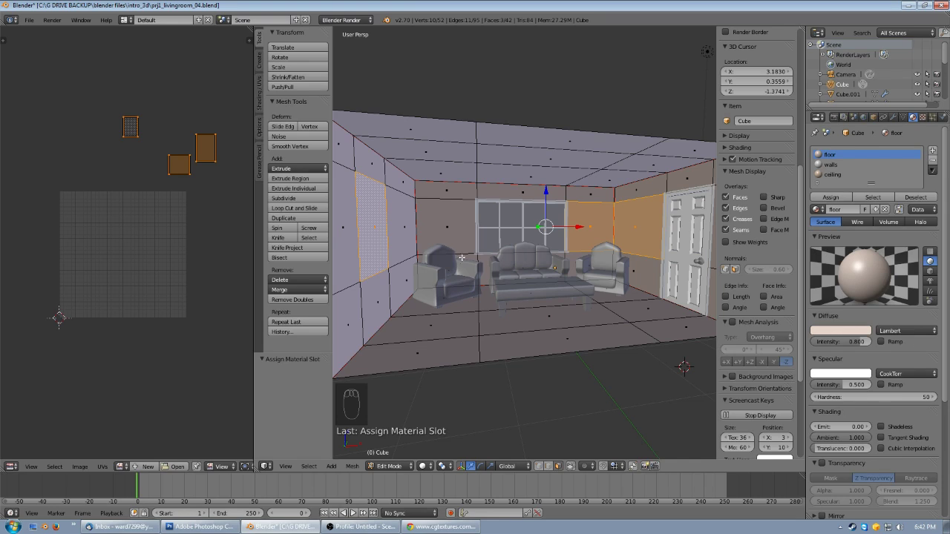
pyautogui.hotkey('ctrl', 'l')
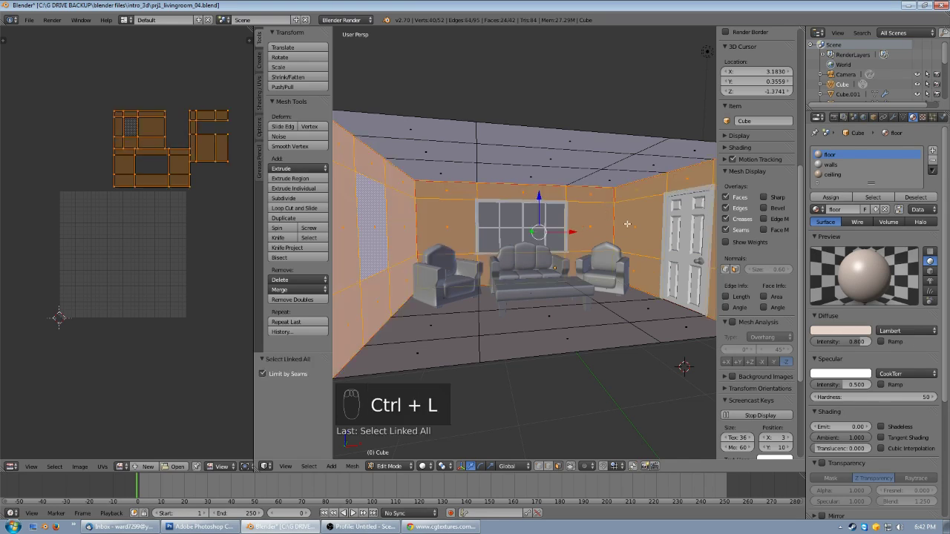
pyautogui.click(830, 165)
pyautogui.click(829, 197)
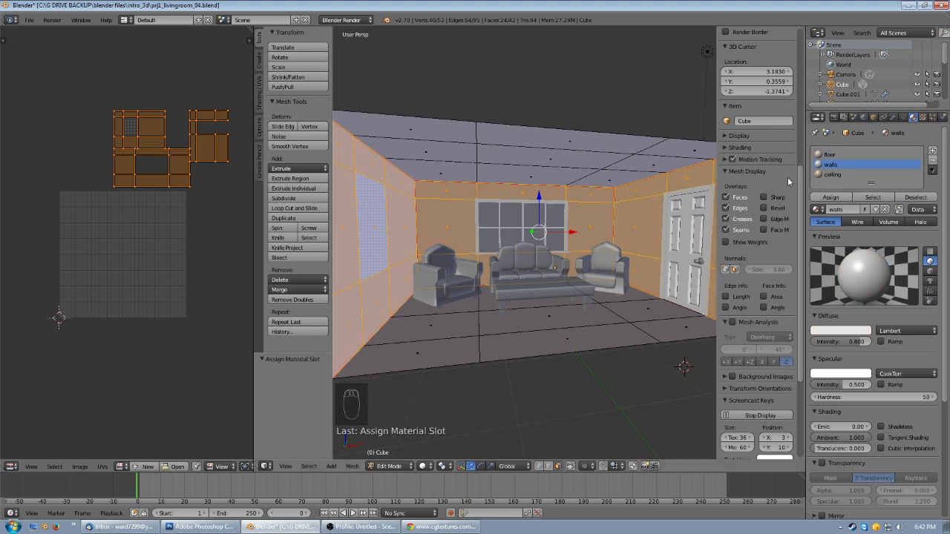
# - Select all linked ceiling faces of the room and assign the ceiling material to them
pyautogui.rightClick(544, 173)
pyautogui.keyDown('shift'); pyautogui.rightClick(607, 181); pyautogui.keyUp('shift')
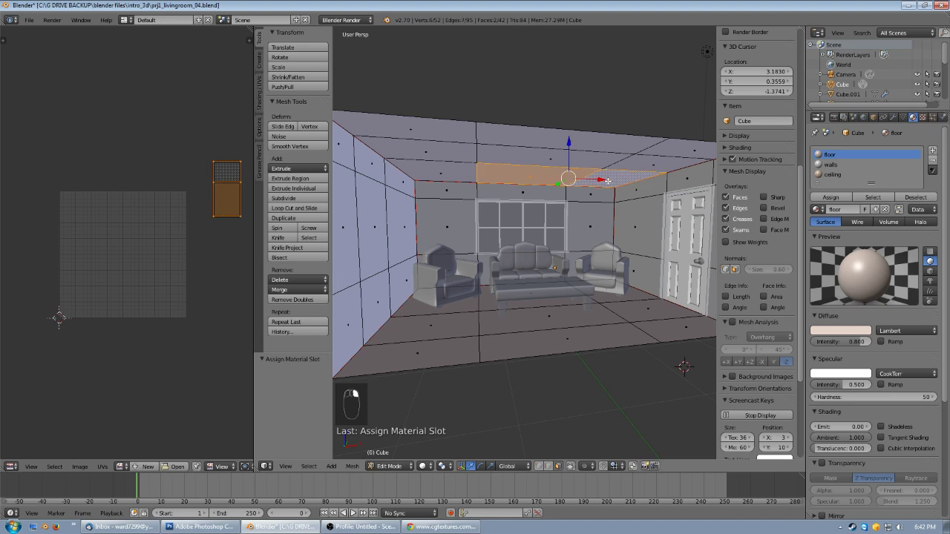
pyautogui.hotkey('ctrl', 'l')
pyautogui.click(832, 175)
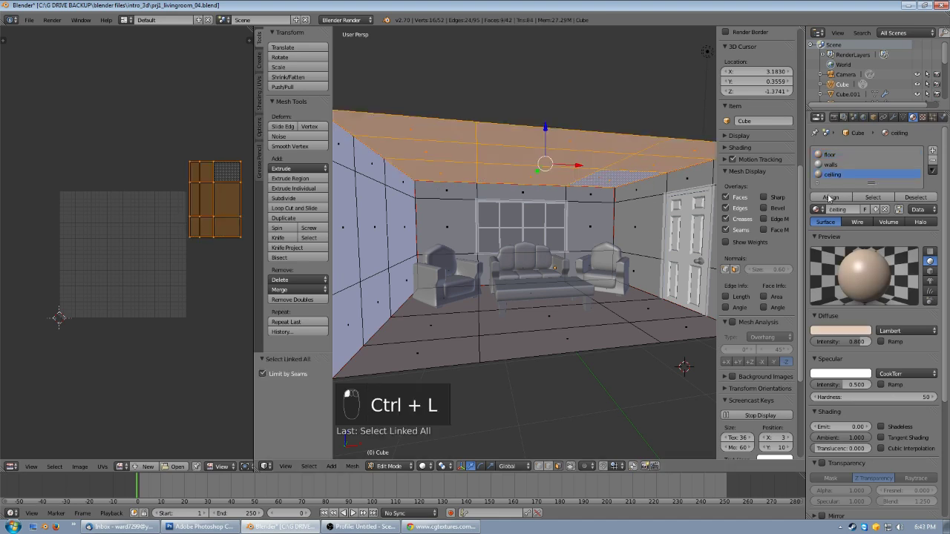
pyautogui.click(830, 197)
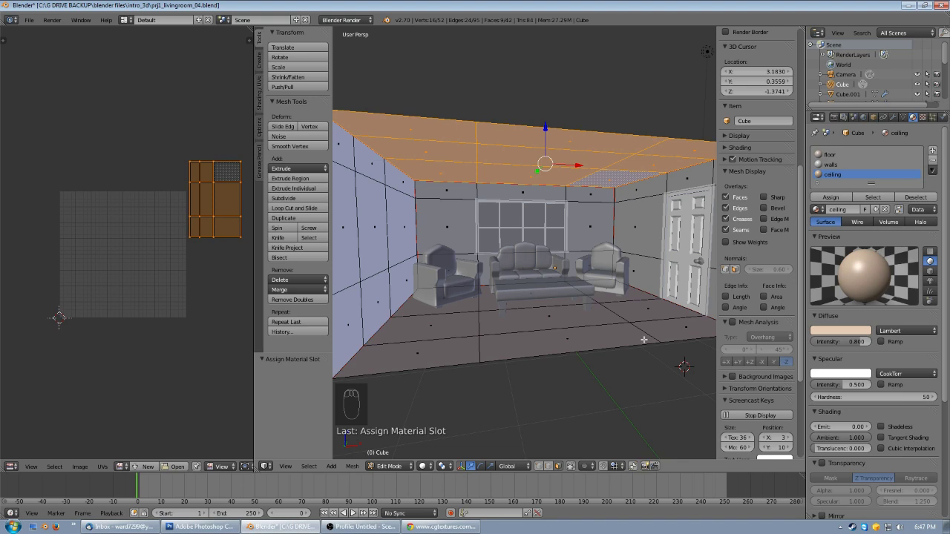
# - Return to Object Mode and switch the 3D viewport shading to Texture
pyautogui.moveTo(569, 321); pyautogui.dragTo(570, 379, button='middle')
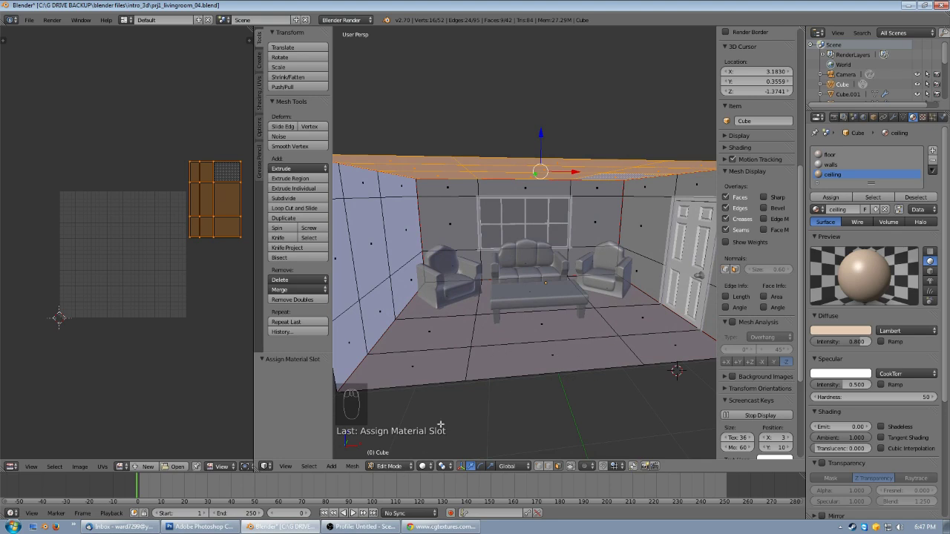
pyautogui.click(396, 468)
pyautogui.click(401, 454)
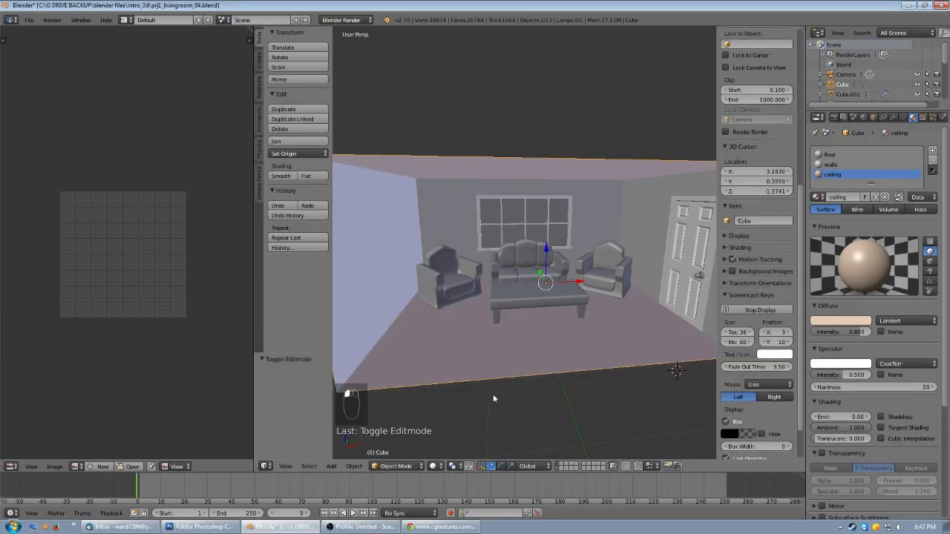
pyautogui.moveTo(489, 409); pyautogui.dragTo(491, 405, button='middle')
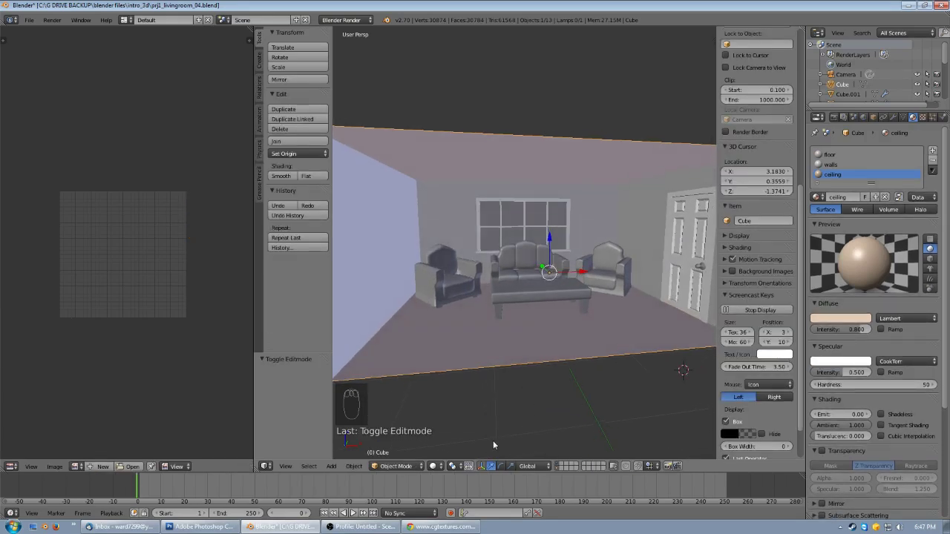
pyautogui.click(434, 466)
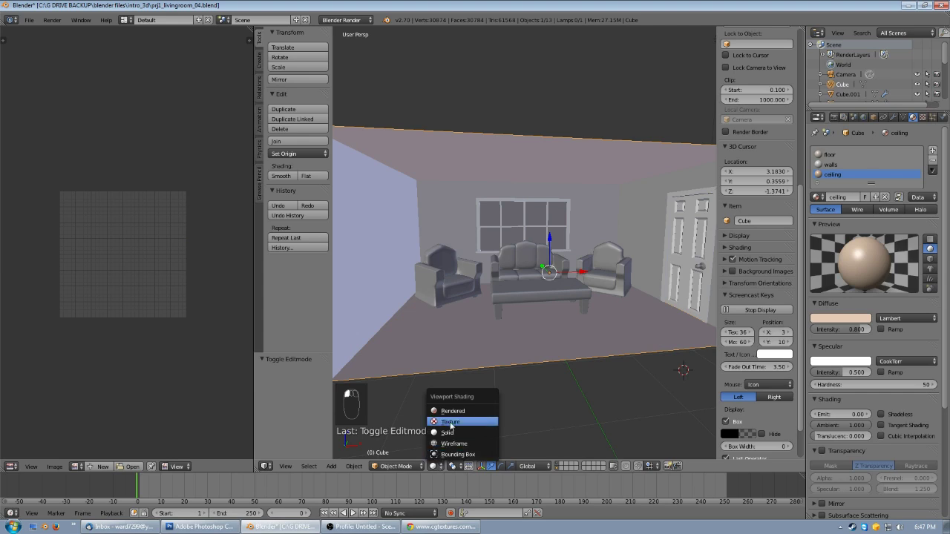
pyautogui.click(450, 422)
pyautogui.moveTo(510, 326)
pyautogui.mouseDown(button='middle')
pyautogui.moveTo(538, 338)
pyautogui.moveTo(519, 338)
pyautogui.mouseUp(button='middle')
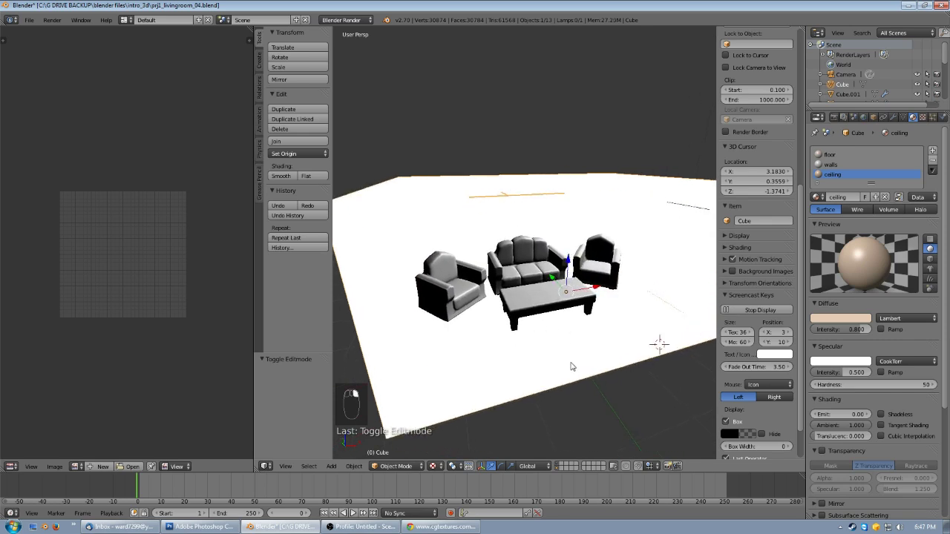
# - Check the room mesh's floor UV map, then enter Edit Mode and select all of its faces
pyautogui.click(832, 155)
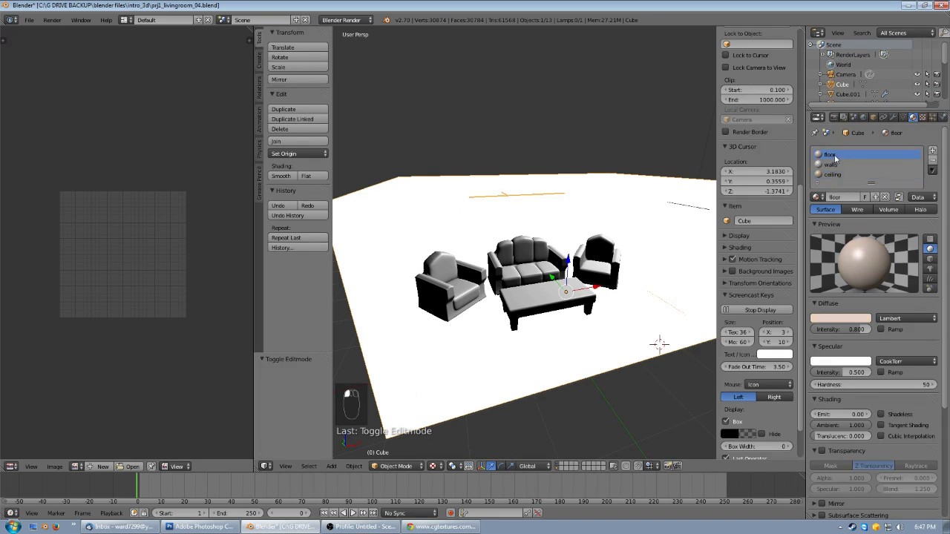
pyautogui.click(903, 117)
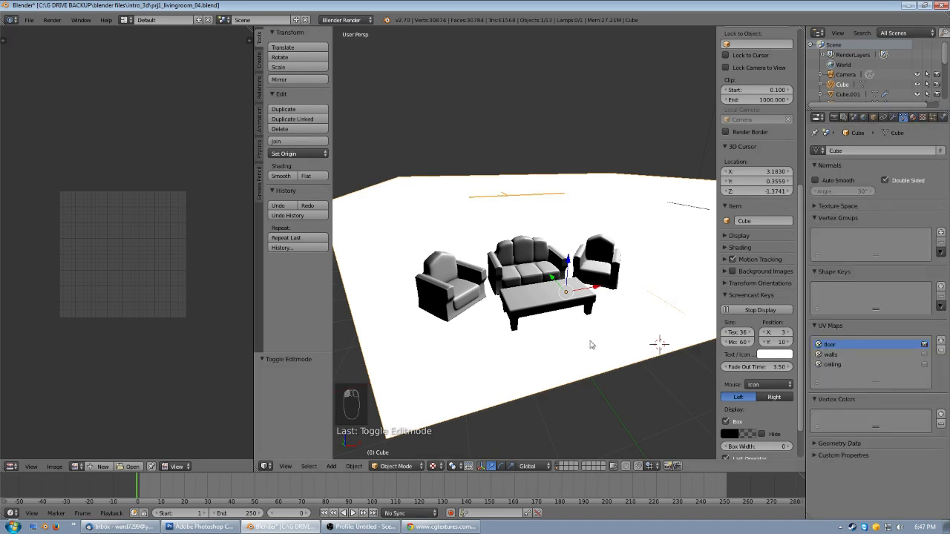
pyautogui.press('Tab')
pyautogui.press('a')
pyautogui.press('a')
pyautogui.press('a')
pyautogui.press('a')
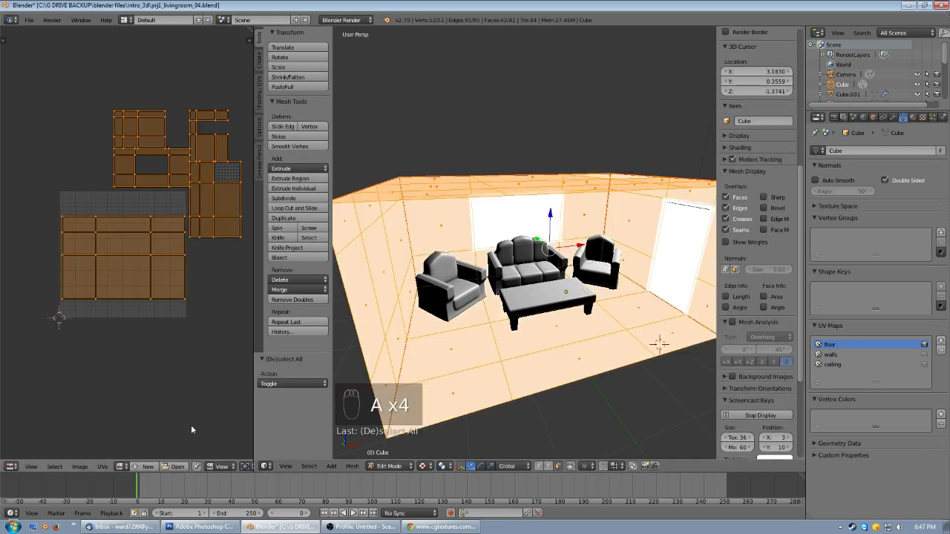
# - Open carpet.jpg as the image for the selected faces' floor UV layout and return to Object Mode
pyautogui.click(175, 466)
pyautogui.click(152, 78)
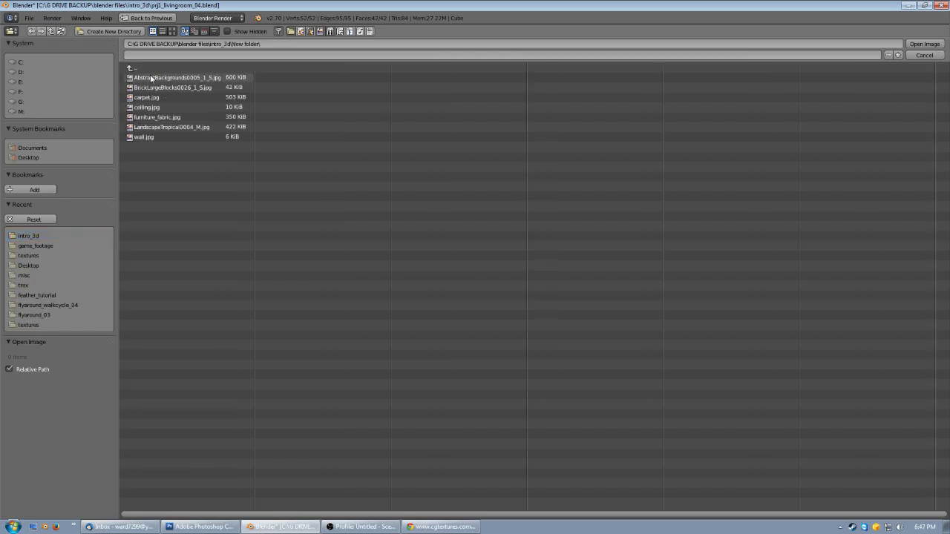
pyautogui.click(156, 97)
pyautogui.click(924, 44)
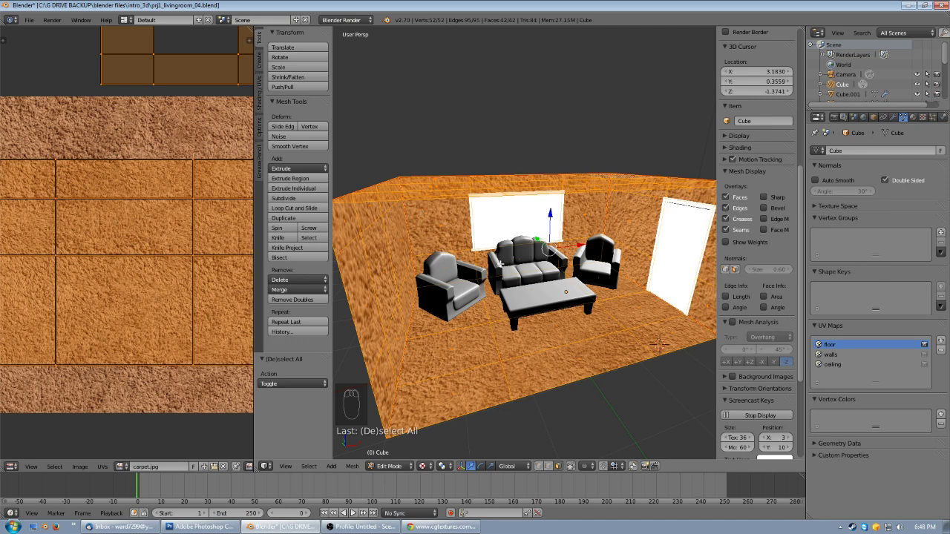
pyautogui.scroll(-1, 184, 215)
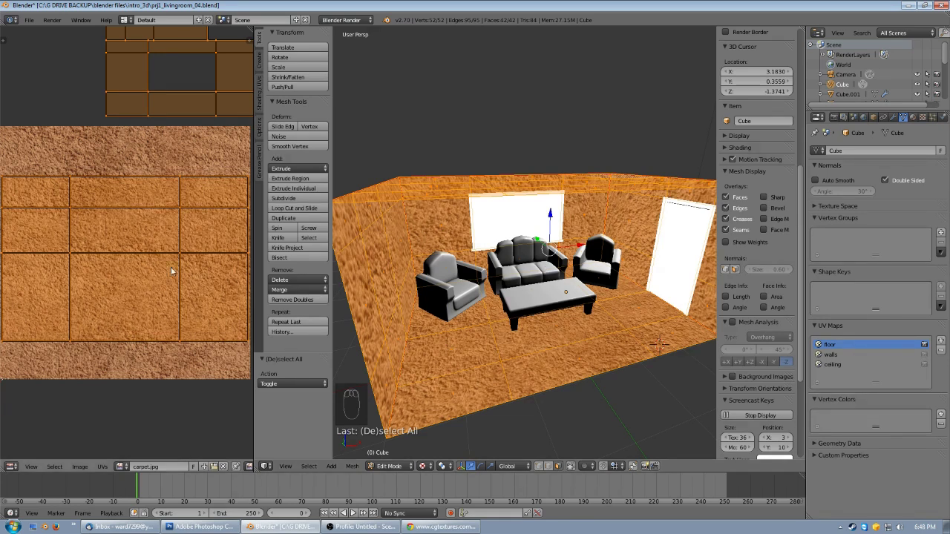
pyautogui.moveTo(525, 350); pyautogui.dragTo(550, 329, button='middle')
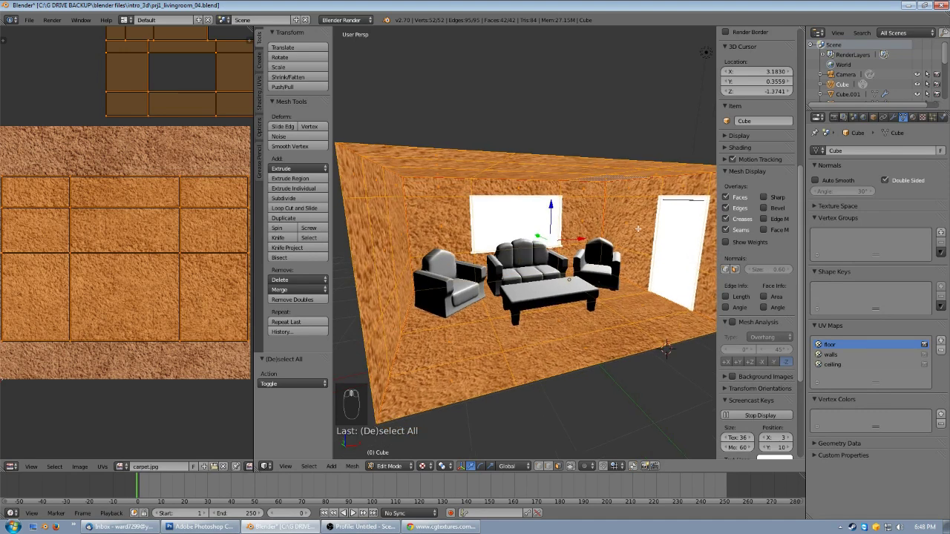
pyautogui.press('Tab')
pyautogui.press('Tab')
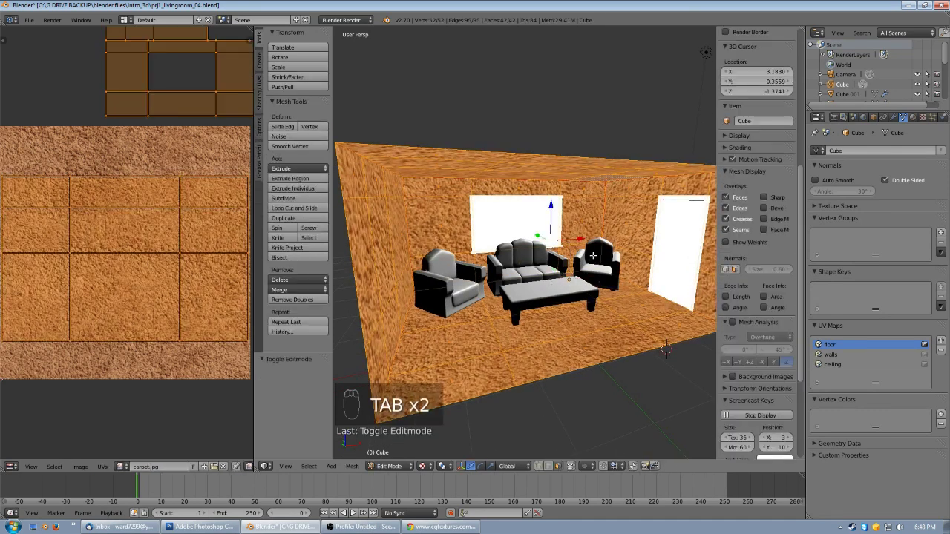
pyautogui.press('Tab')
pyautogui.moveTo(550, 326); pyautogui.dragTo(568, 332, button='middle')
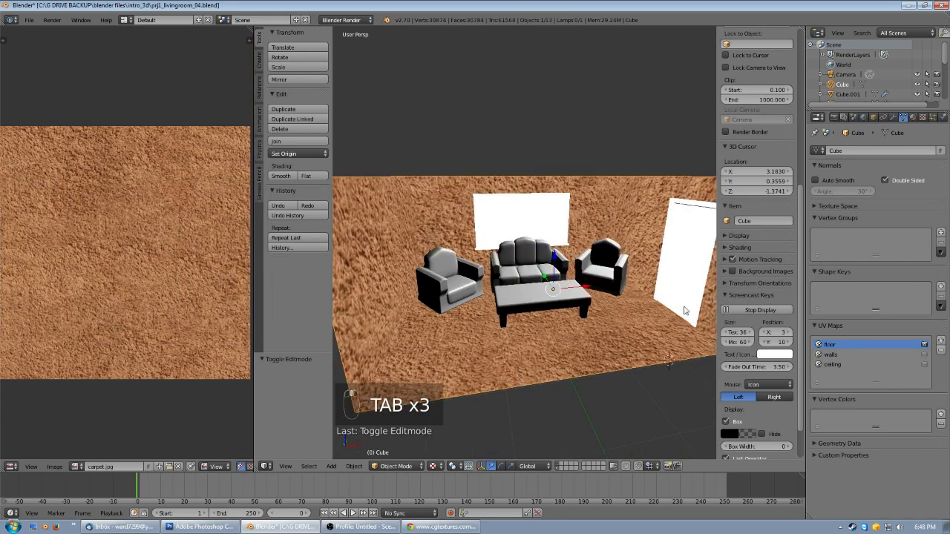
# - Change the 3D viewport's material shading mode from Multitexture to GLSL
pyautogui.click(746, 236)
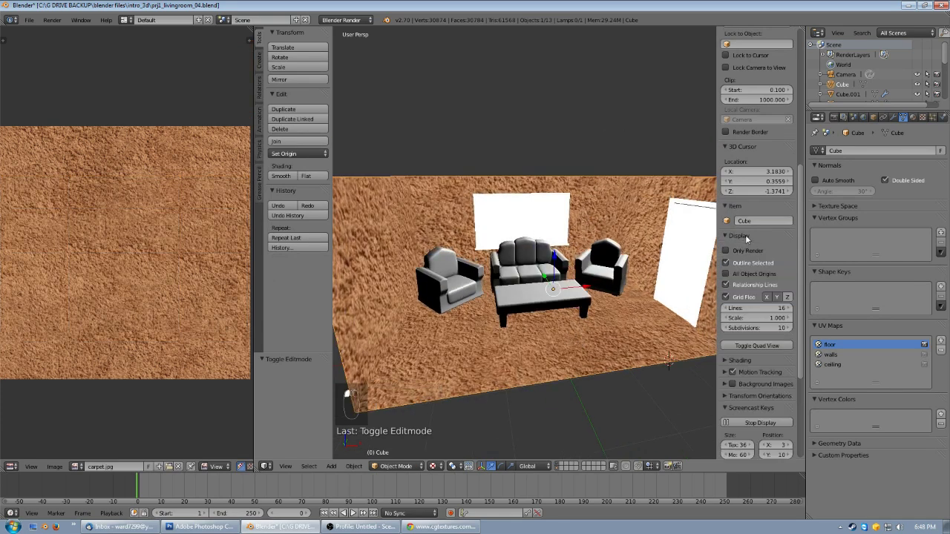
pyautogui.click(747, 236)
pyautogui.click(761, 248)
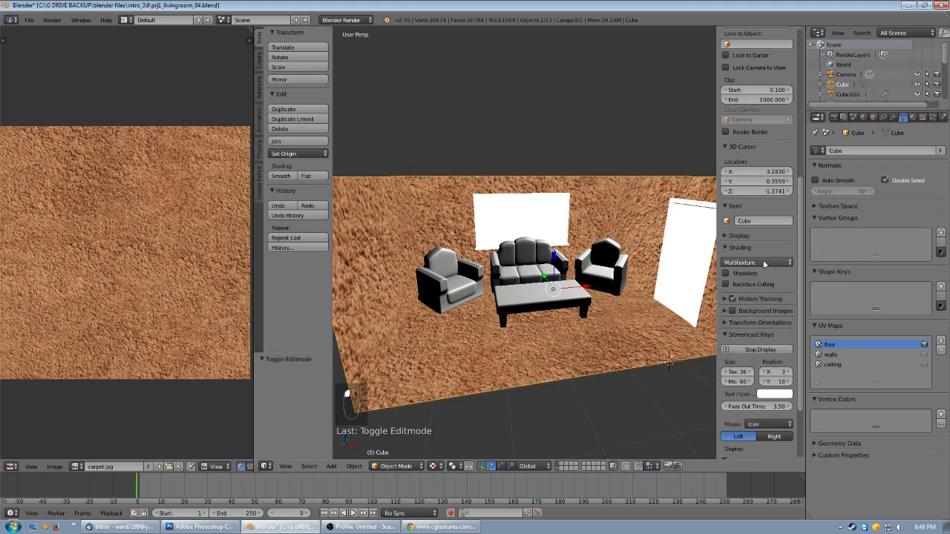
pyautogui.click(763, 262)
pyautogui.click(732, 242)
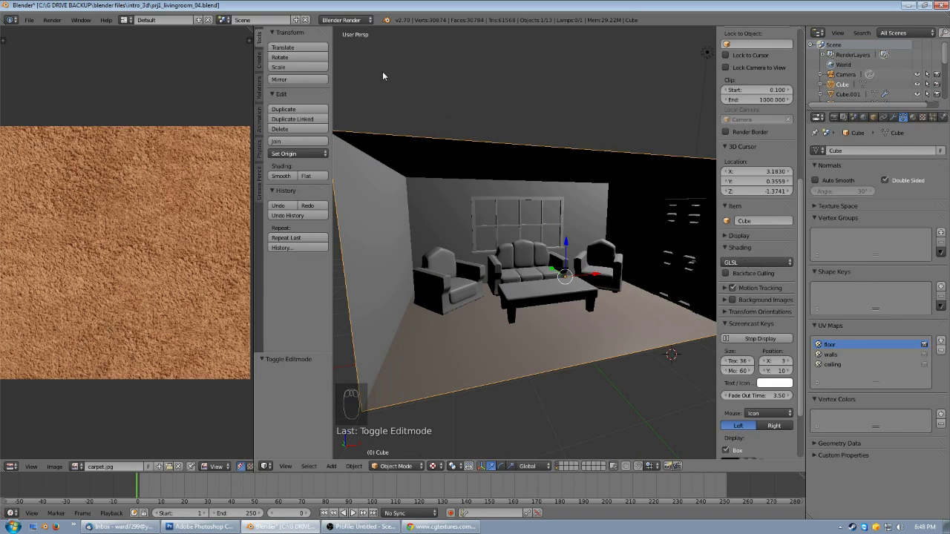
pyautogui.click(366, 20)
pyautogui.moveTo(626, 307); pyautogui.dragTo(593, 309, button='middle')
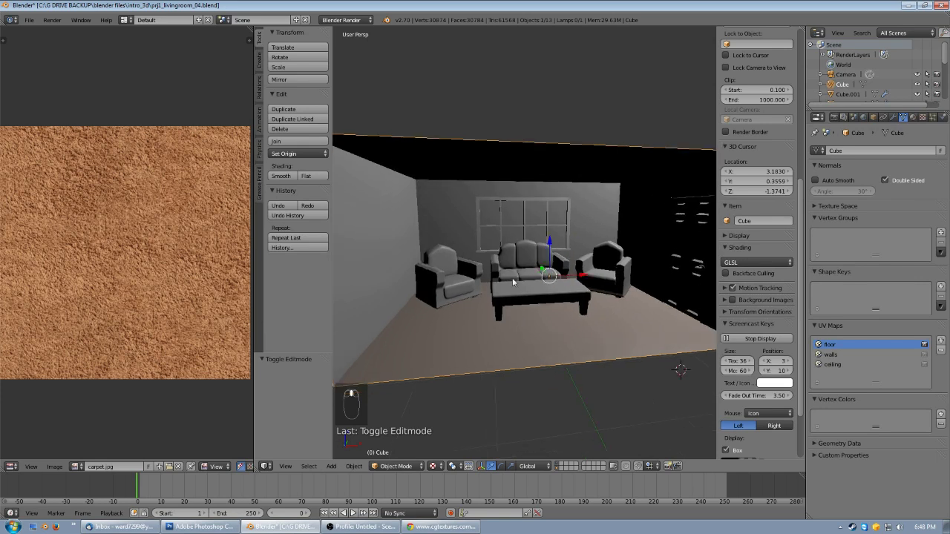
# - Replace the floor material's default texture with a new texture named "carpet"
pyautogui.scroll(2, 512, 283)
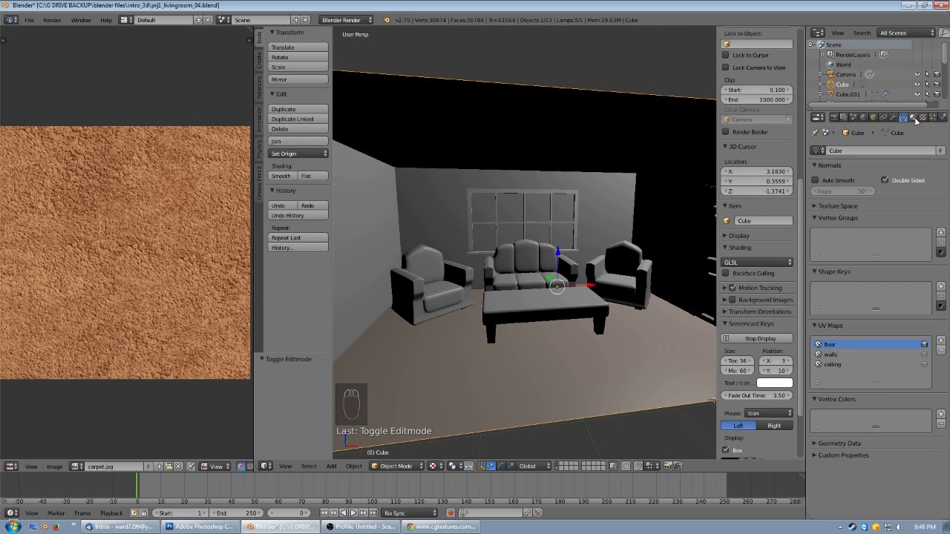
pyautogui.click(914, 118)
pyautogui.click(839, 155)
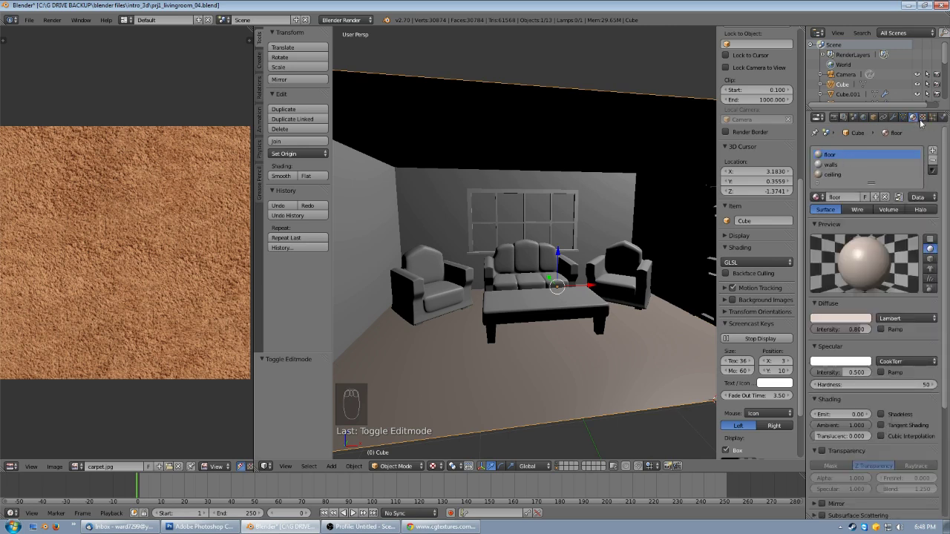
pyautogui.click(922, 118)
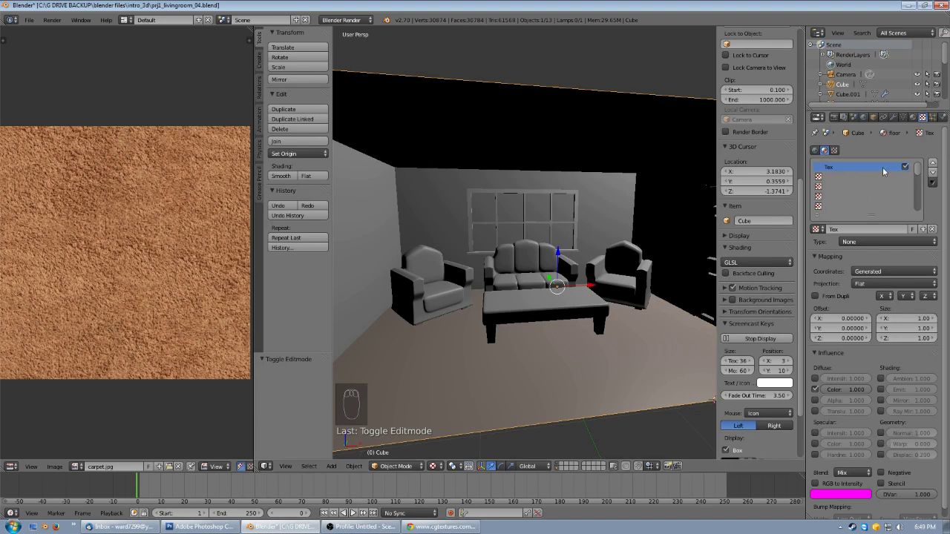
pyautogui.click(932, 230)
pyautogui.click(842, 228)
pyautogui.click(853, 229)
pyautogui.write('carpet')
pyautogui.press('Return')
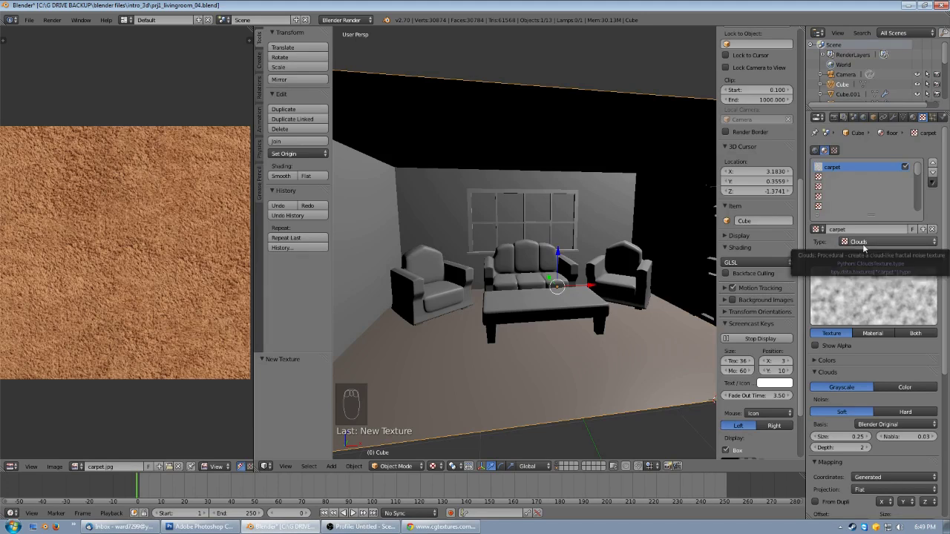
# - Set the carpet texture's type to Image or Movie and assign the already loaded carpet.jpg to it
pyautogui.click(894, 243)
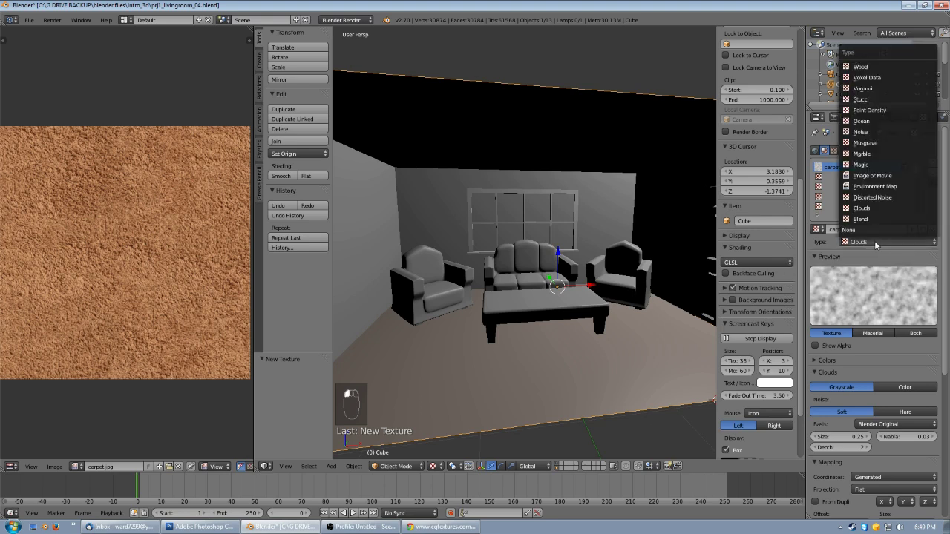
pyautogui.click(876, 176)
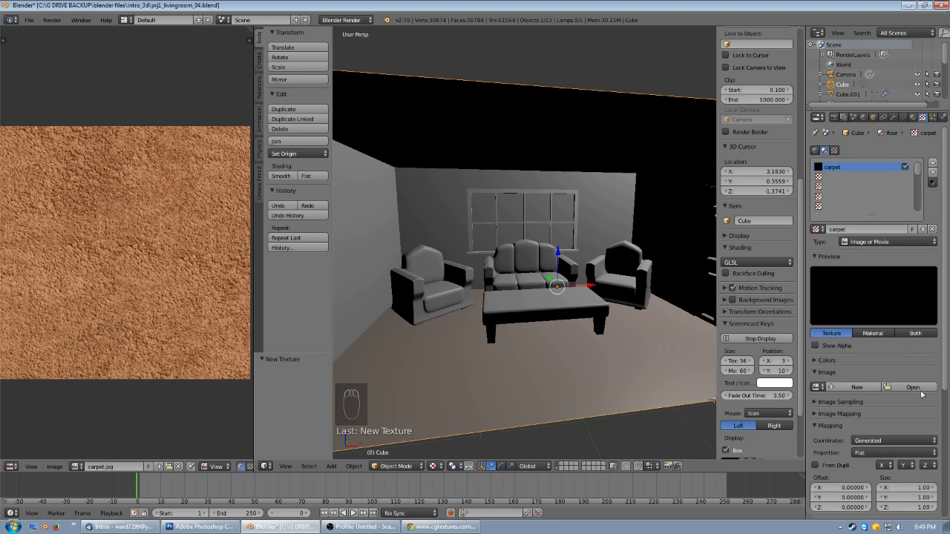
pyautogui.click(817, 387)
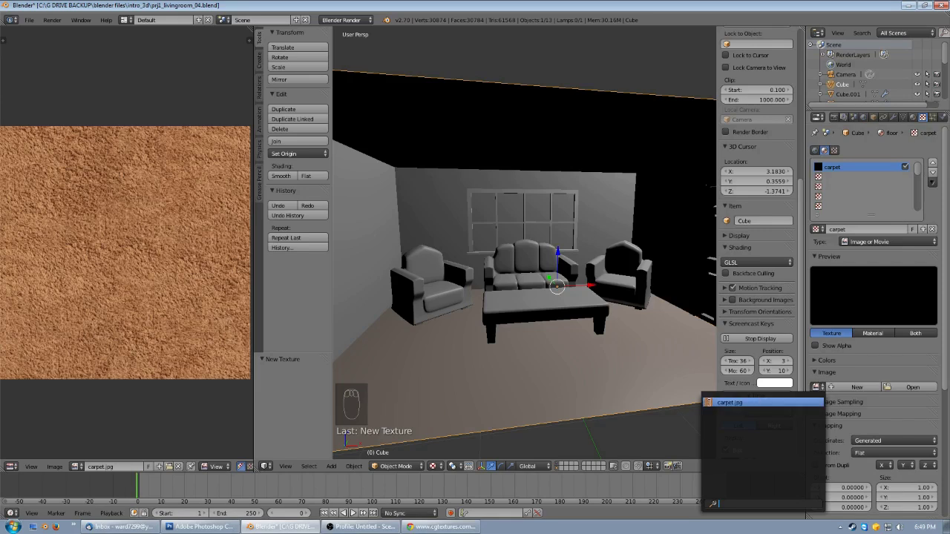
pyautogui.click(730, 402)
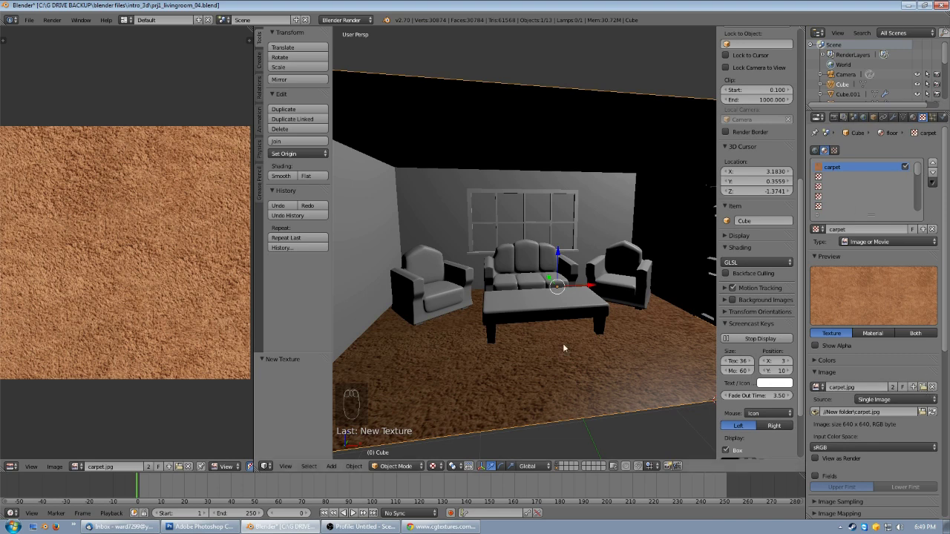
pyautogui.moveTo(564, 290); pyautogui.dragTo(581, 307, button='middle')
pyautogui.scroll(3, 578, 327)
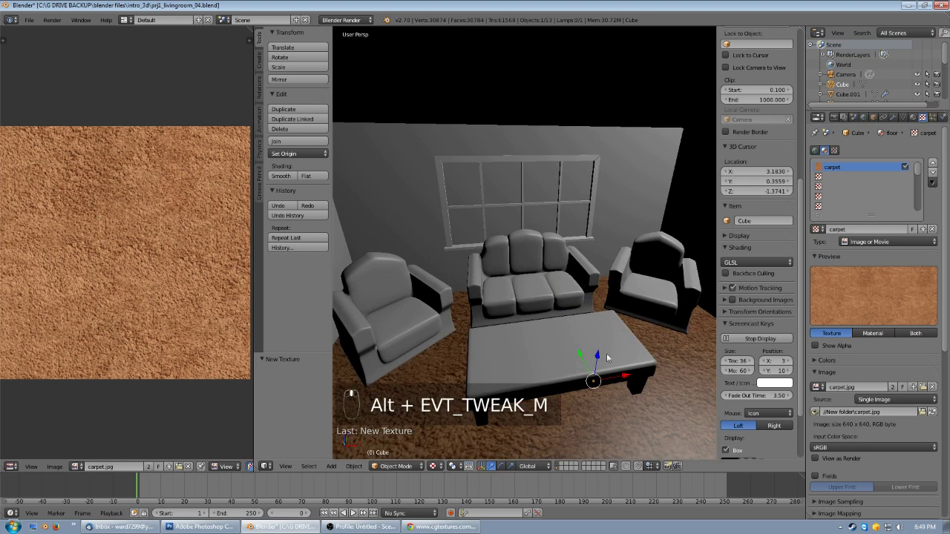
pyautogui.keyDown('alt'); pyautogui.moveTo(605, 354); pyautogui.dragTo(568, 175, button='middle'); pyautogui.keyUp('alt')
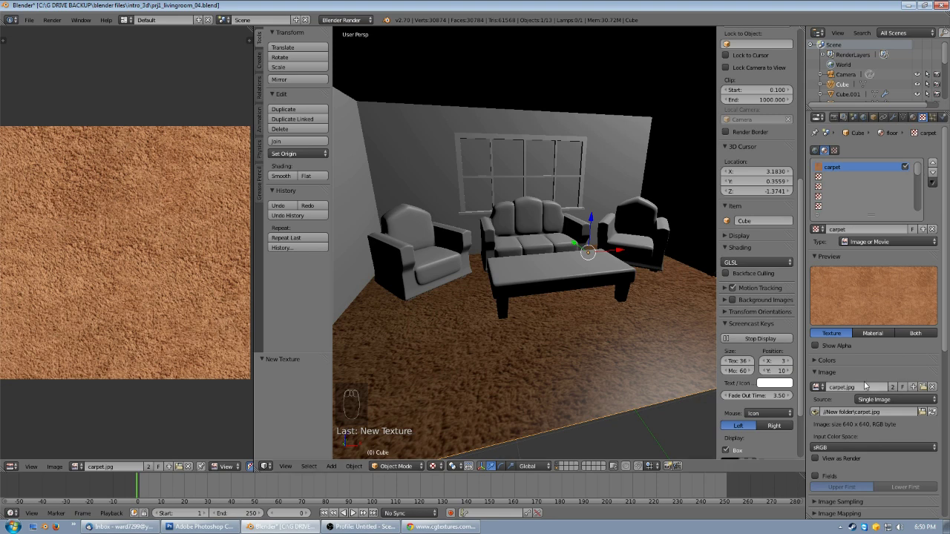
# - Set the carpet texture's mapping coordinates to UV and assign the "floor" UV map to it
pyautogui.scroll(-3, 863, 385)
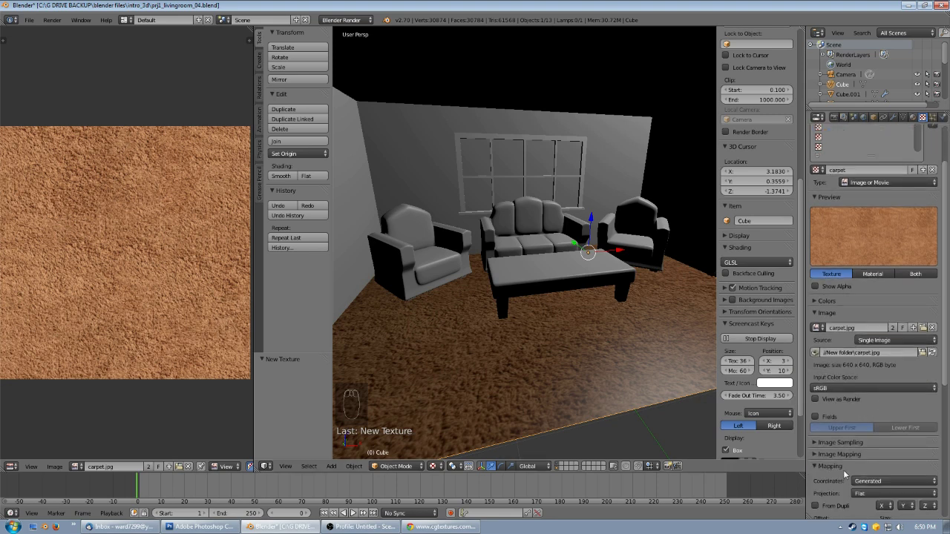
pyautogui.scroll(-4, 842, 478)
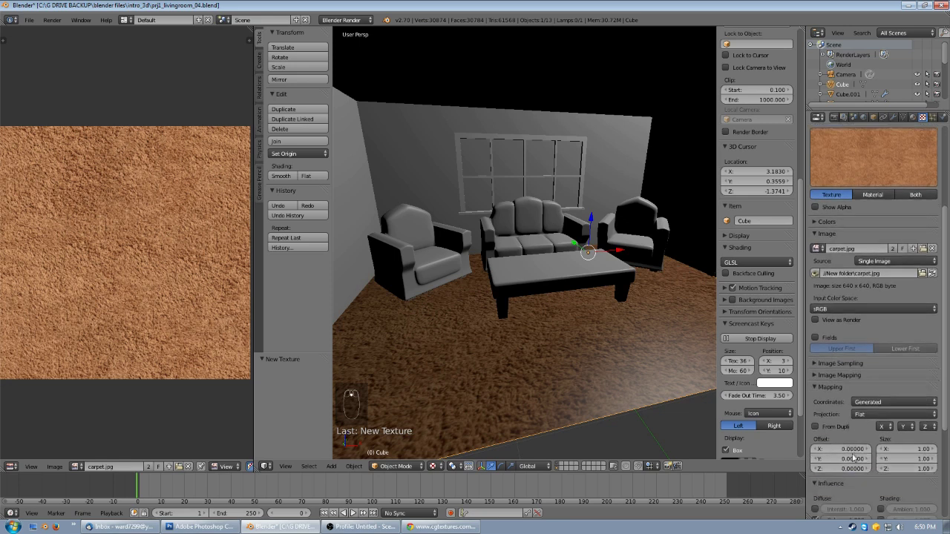
pyautogui.click(864, 402)
pyautogui.click(869, 360)
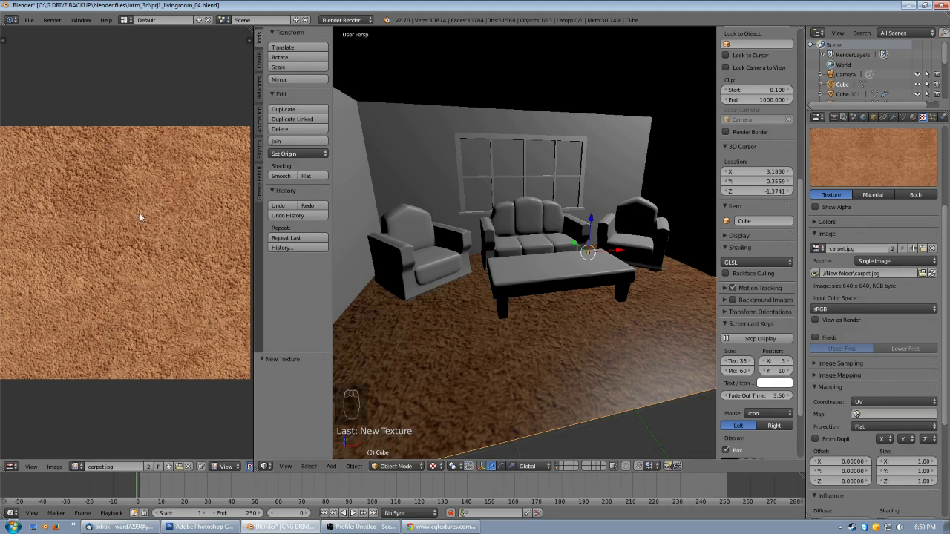
pyautogui.click(878, 413)
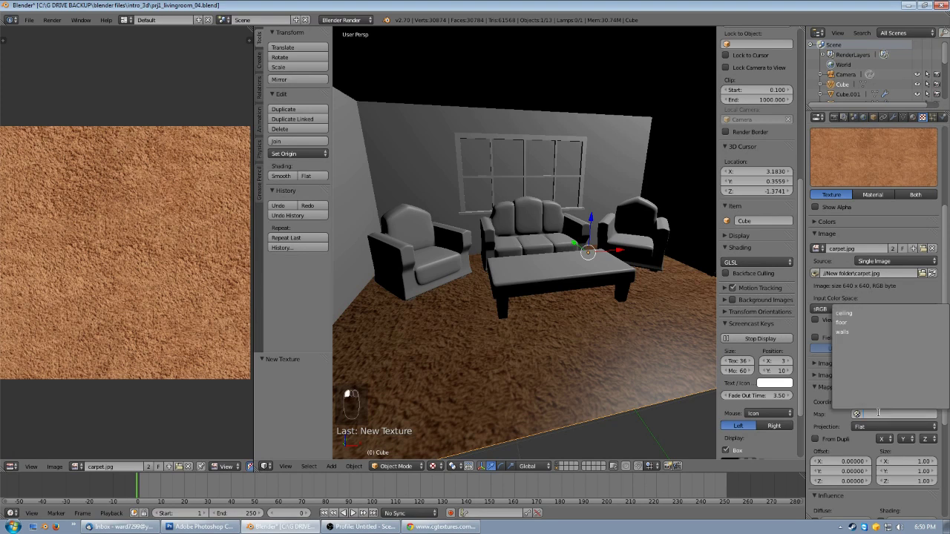
pyautogui.click(860, 320)
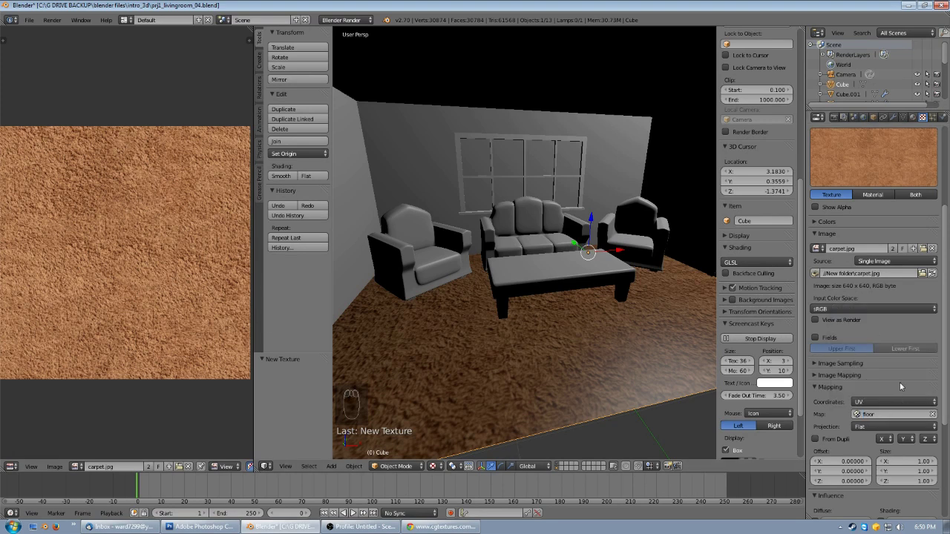
# - Set the carpet texture's mapping size to 5 on X, Y and Z so it tiles more finely across the floor
pyautogui.scroll(-1, 837, 407)
pyautogui.scroll(-2, 837, 407)
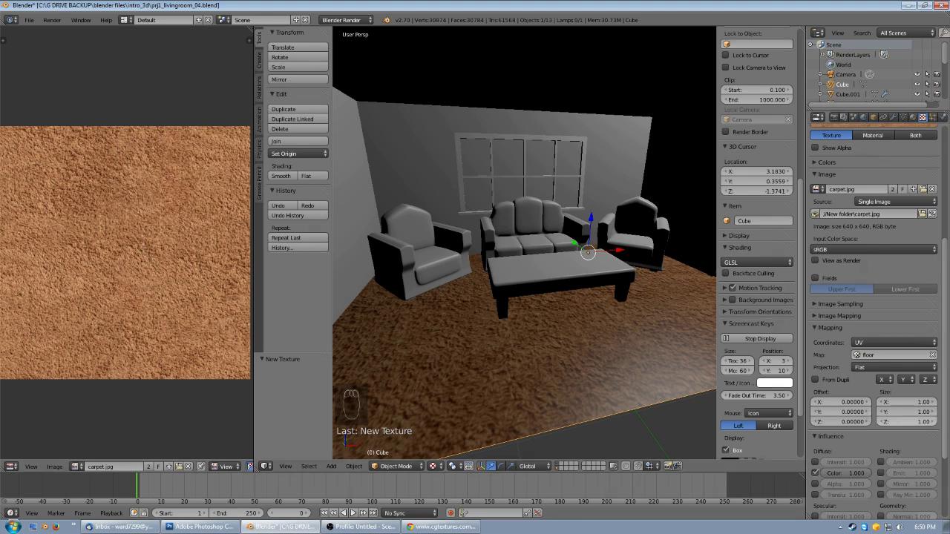
pyautogui.click(919, 402)
pyautogui.write('5')
pyautogui.press('Return')
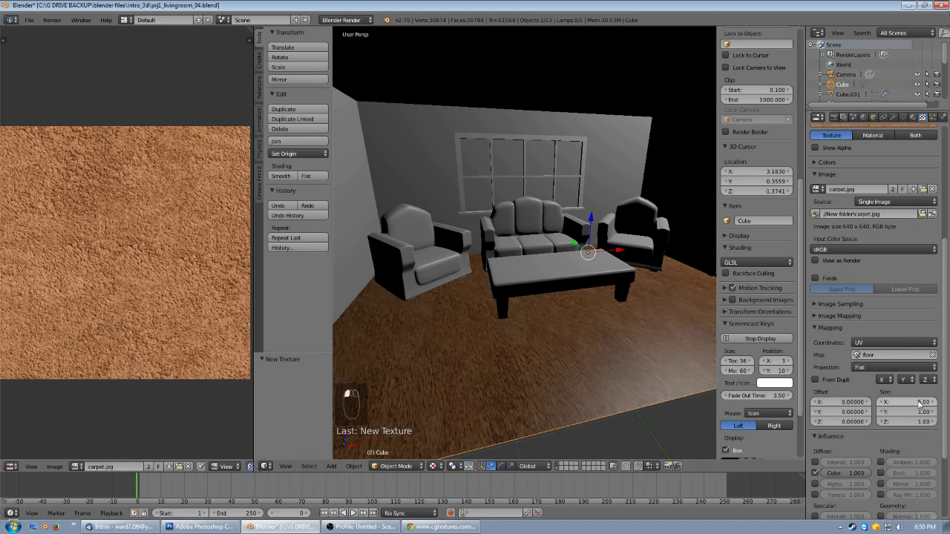
pyautogui.write('5')
pyautogui.press('Return')
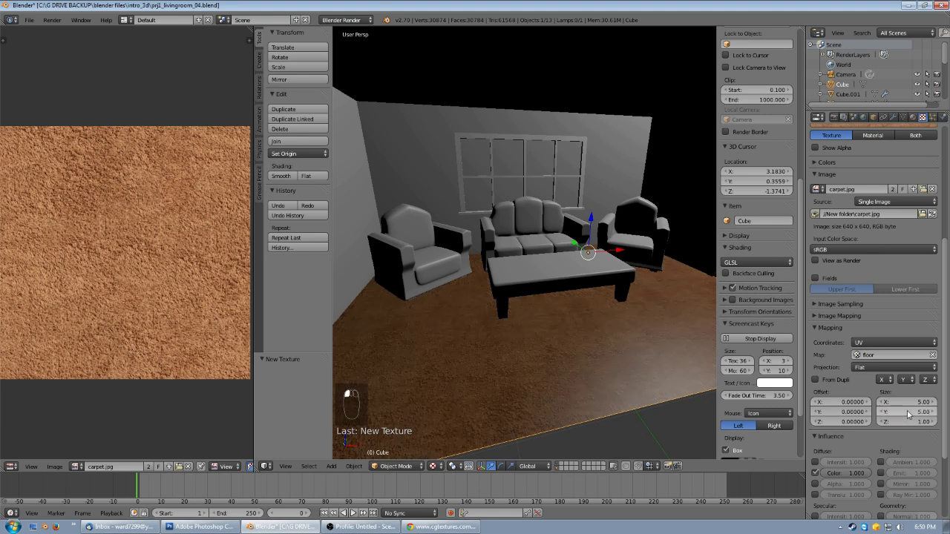
pyautogui.click(901, 421)
pyautogui.moveTo(597, 319)
pyautogui.mouseDown(button='middle')
pyautogui.moveTo(622, 325)
pyautogui.moveTo(619, 311)
pyautogui.moveTo(608, 316)
pyautogui.mouseUp(button='middle')
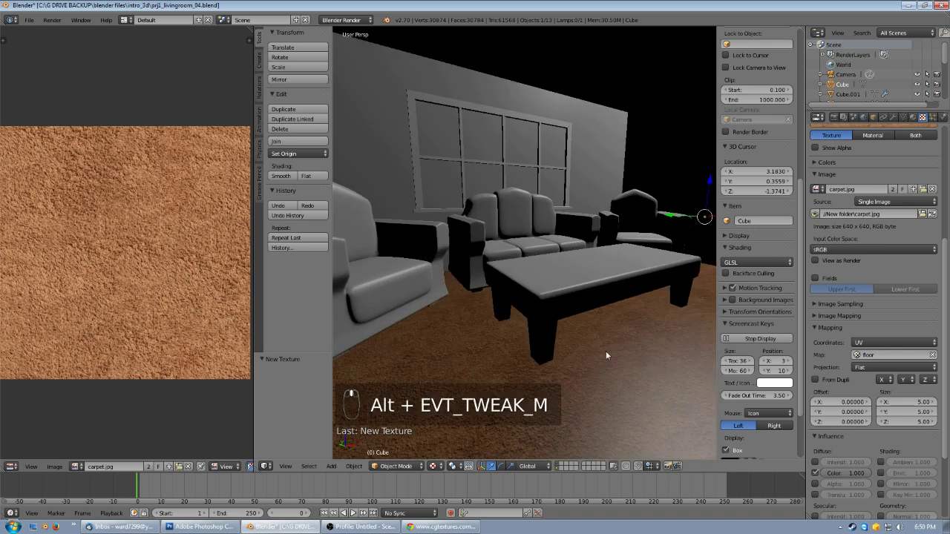
pyautogui.keyDown('alt'); pyautogui.moveTo(625, 355); pyautogui.dragTo(632, 357, button='middle'); pyautogui.keyUp('alt')
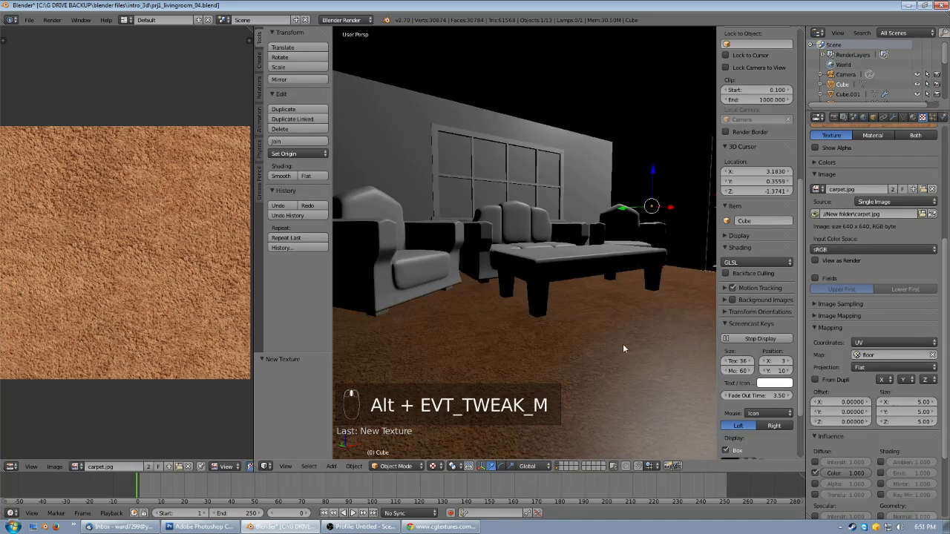
# - Set the floor material's specular intensity to 0 to remove the shine from the carpet
pyautogui.click(912, 118)
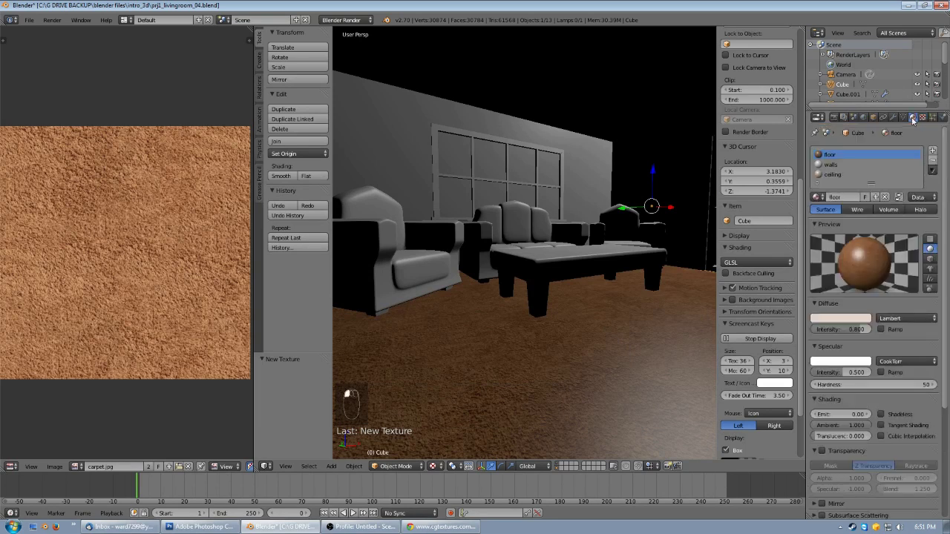
pyautogui.moveTo(839, 373); pyautogui.dragTo(525, 446)
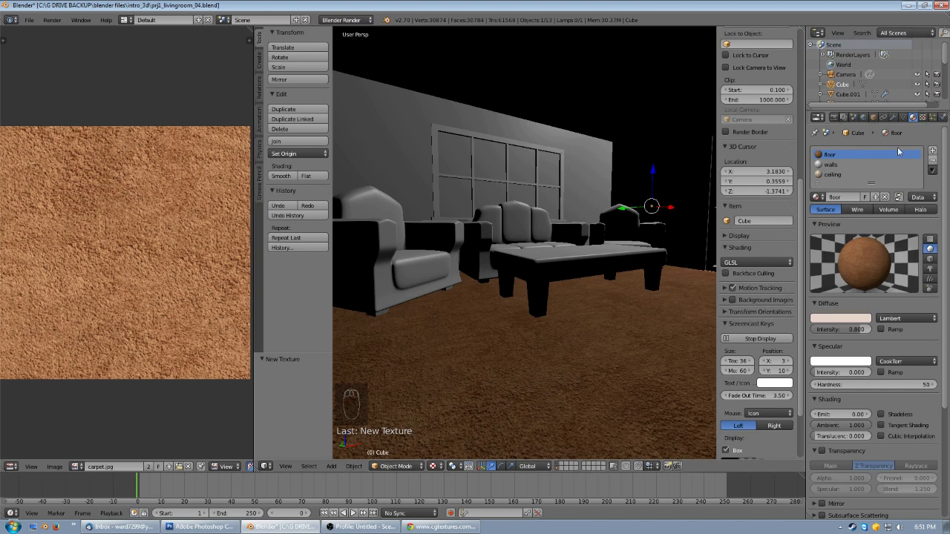
pyautogui.moveTo(624, 304); pyautogui.dragTo(603, 310, button='middle')
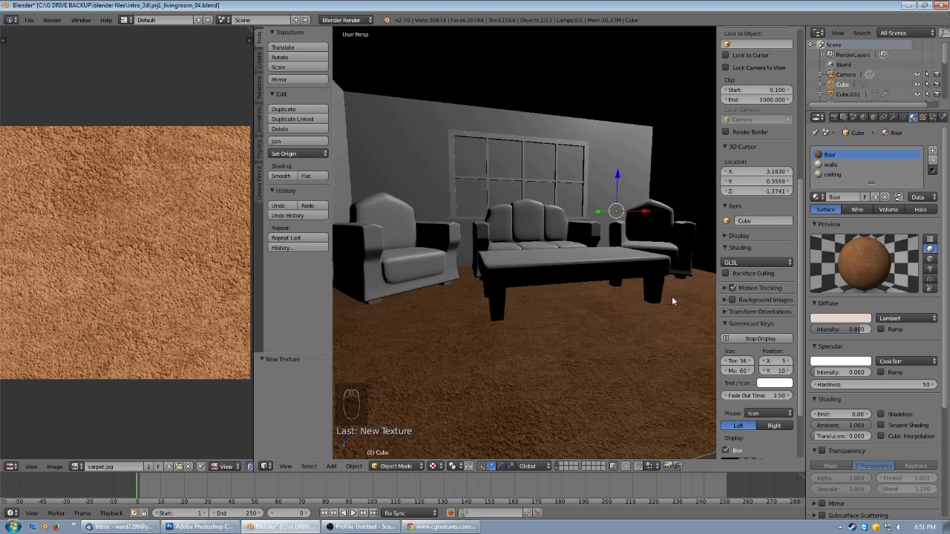
# - Enable the Normal geometry influence for the floor material's carpet texture to give it bump relief
pyautogui.click(922, 118)
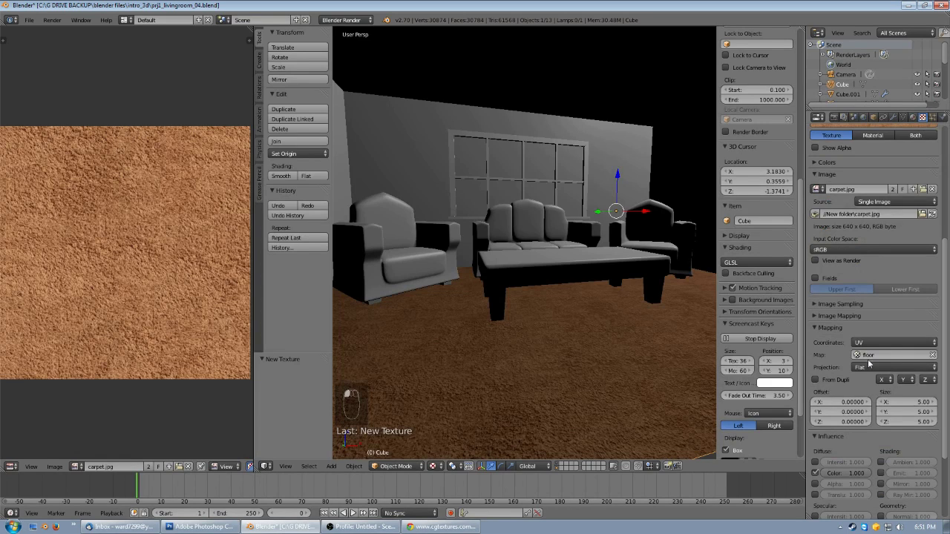
pyautogui.moveTo(589, 385); pyautogui.dragTo(614, 327, button='middle')
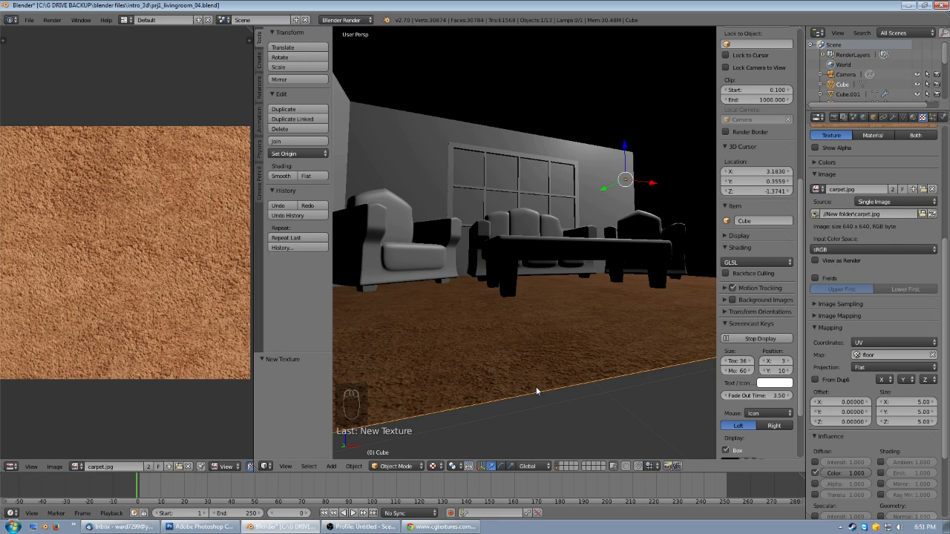
pyautogui.moveTo(550, 372); pyautogui.dragTo(558, 369, button='middle')
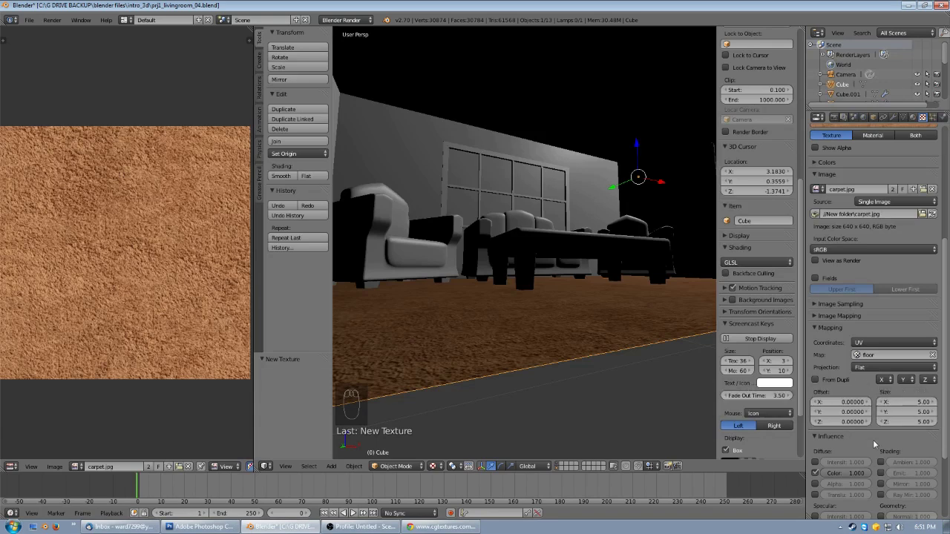
pyautogui.scroll(-2, 873, 432)
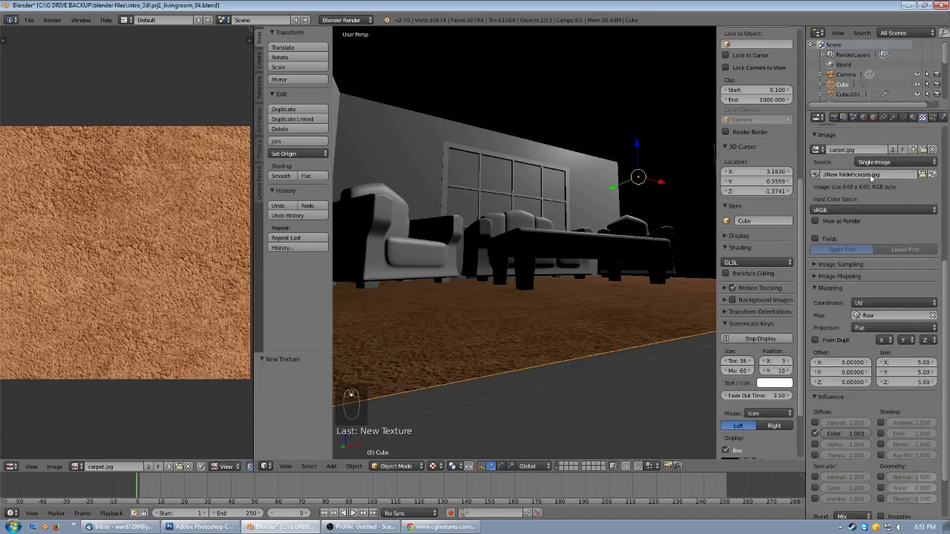
pyautogui.scroll(-3, 867, 406)
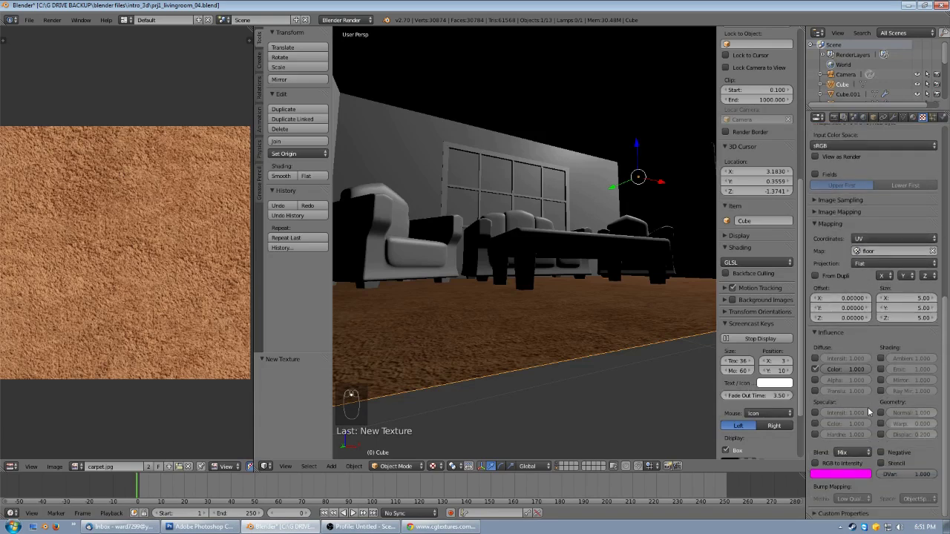
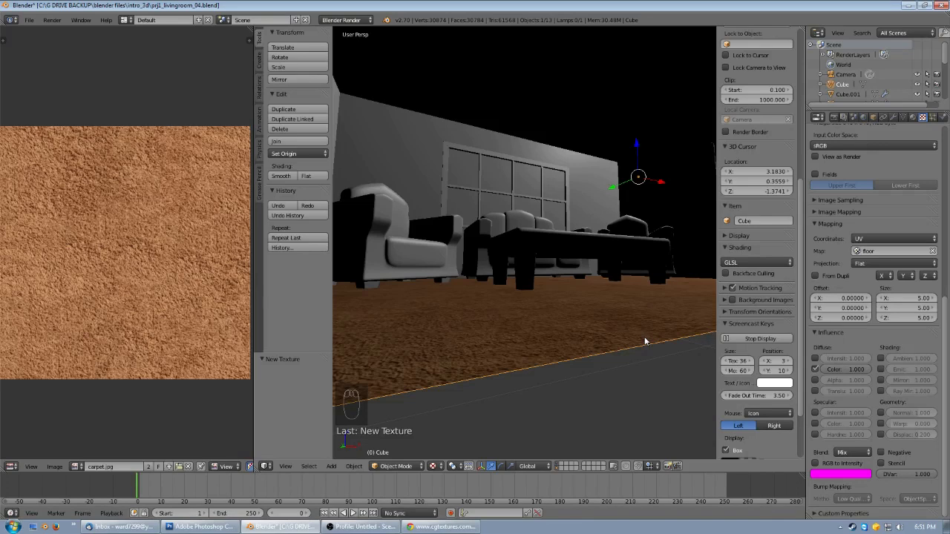
pyautogui.click(881, 413)
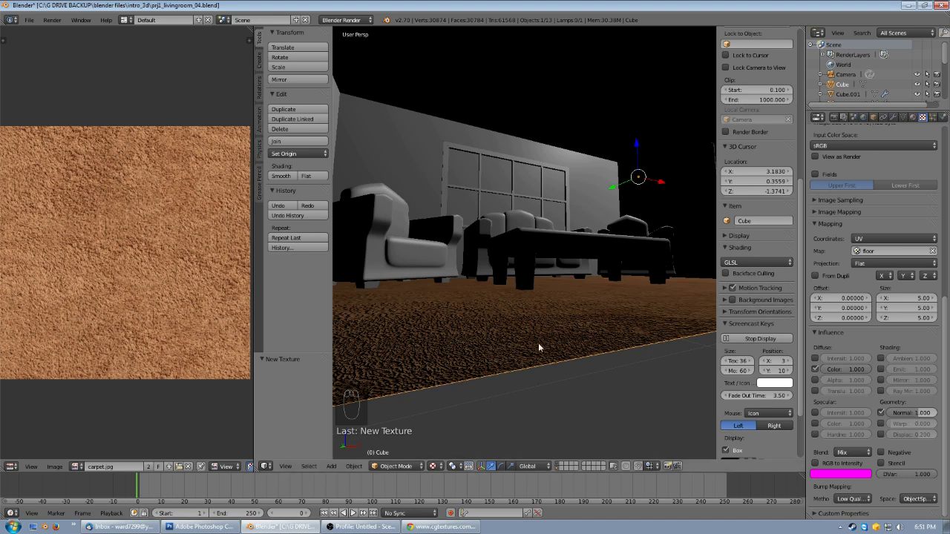
pyautogui.moveTo(578, 305); pyautogui.dragTo(581, 312, button='middle')
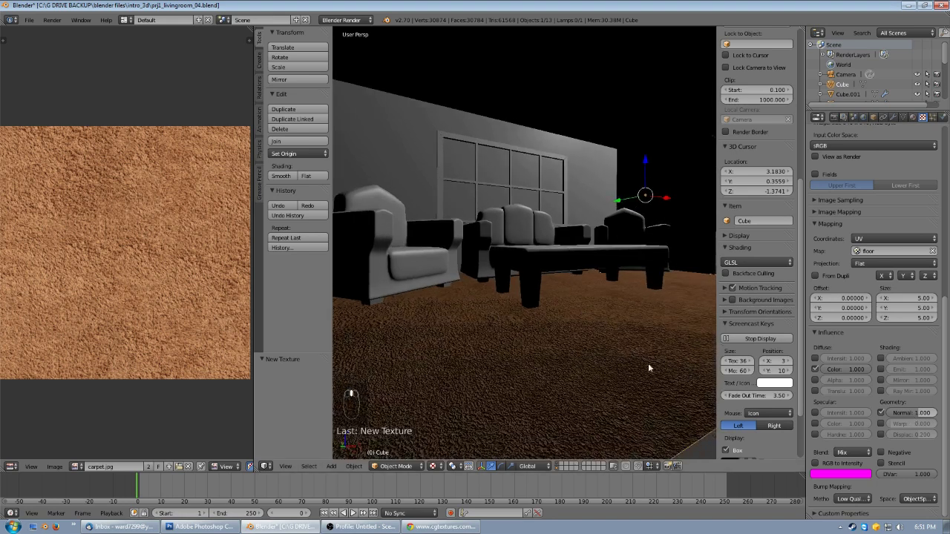
# - Reduce the carpet texture's Normal influence, trying 0.2 before settling on 0.1
pyautogui.click(914, 413)
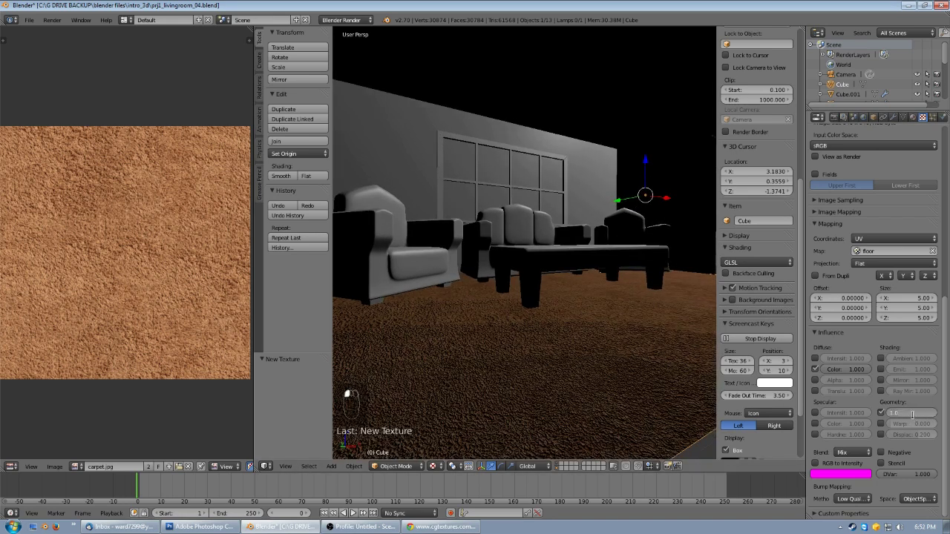
pyautogui.press('Return')
pyautogui.moveTo(601, 396); pyautogui.dragTo(601, 392, button='middle')
pyautogui.click(918, 413)
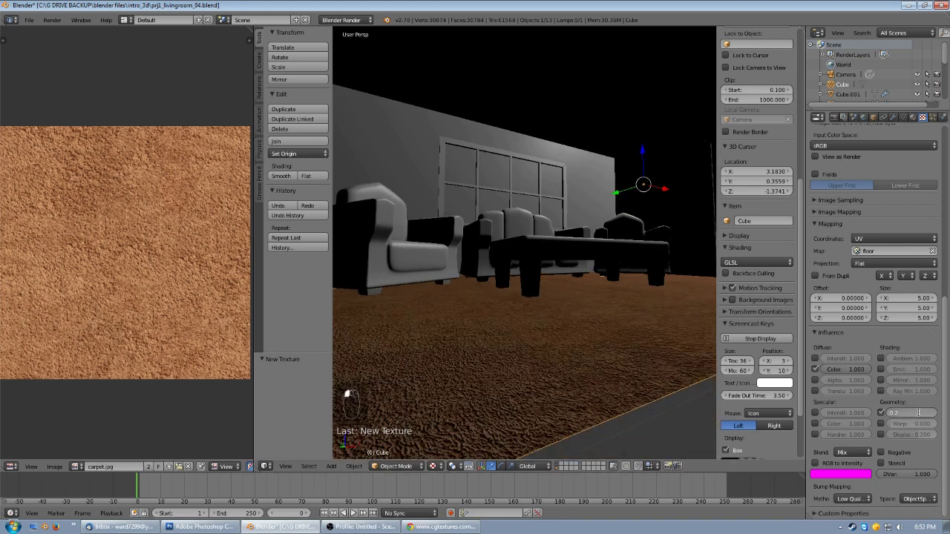
pyautogui.press('Return')
# - Check the carpet's bump relief on the floor and save the scene over the existing blend file
pyautogui.moveTo(627, 378)
pyautogui.mouseDown(button='middle')
pyautogui.moveTo(594, 348)
pyautogui.moveTo(577, 368)
pyautogui.moveTo(596, 365)
pyautogui.moveTo(587, 344)
pyautogui.moveTo(635, 356)
pyautogui.moveTo(628, 360)
pyautogui.mouseUp(button='middle')
pyautogui.scroll(3, 577, 368)
pyautogui.scroll(-3, 626, 355)
pyautogui.keyDown('shift'); pyautogui.moveTo(612, 313); pyautogui.dragTo(616, 346, button='middle'); pyautogui.keyUp('shift')
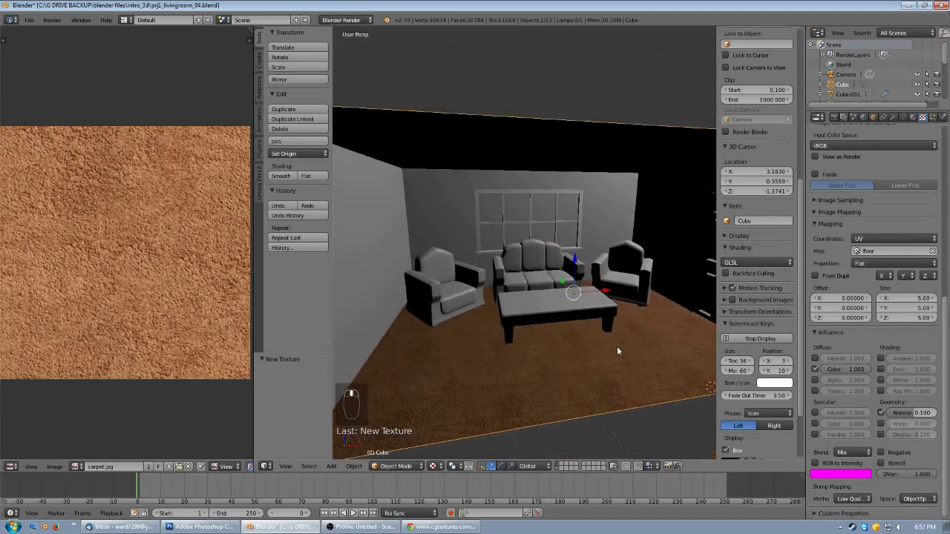
pyautogui.hotkey('ctrl', 's')
pyautogui.click(537, 268)
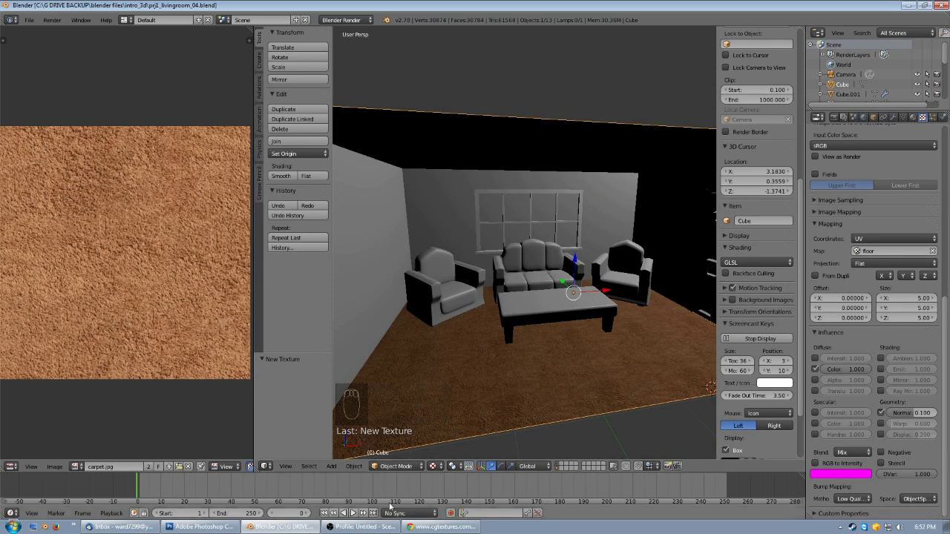
# - Switch to the browser, close the carpet texture page and browse CGTextures to the Loam Walls category under Plaster
pyautogui.click(445, 526)
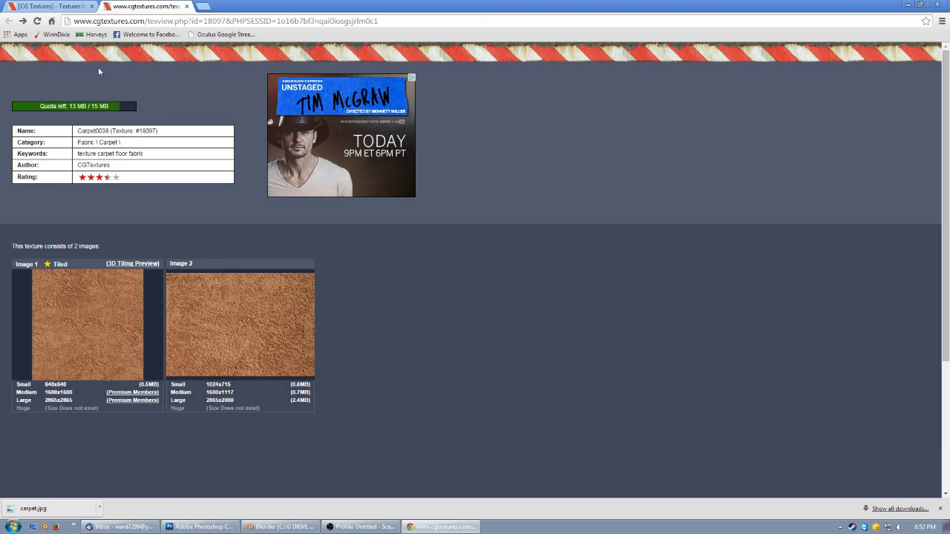
pyautogui.click(186, 6)
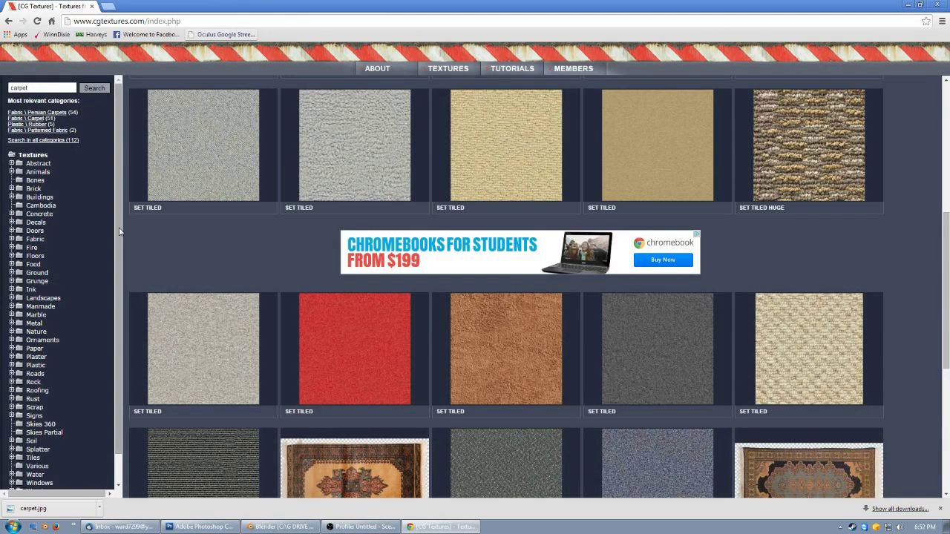
pyautogui.scroll(-2, 116, 230)
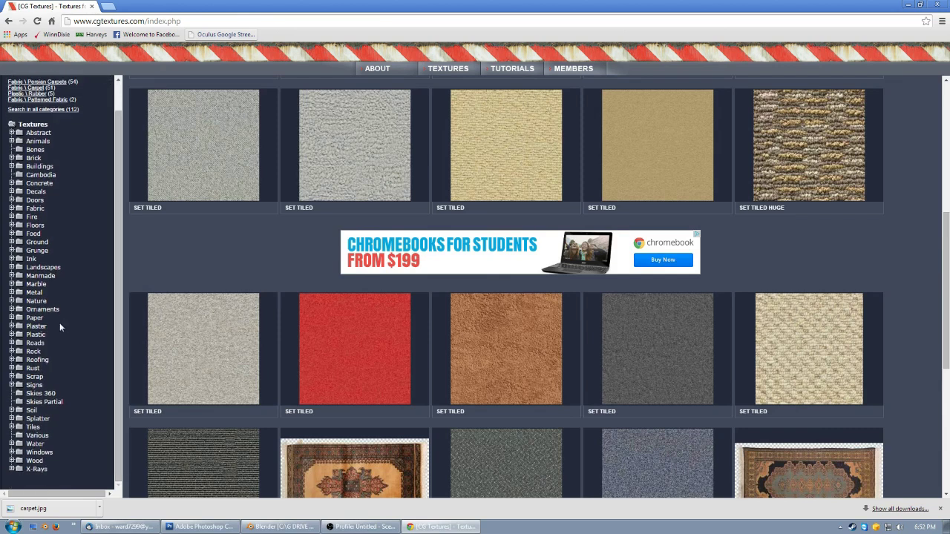
pyautogui.click(48, 325)
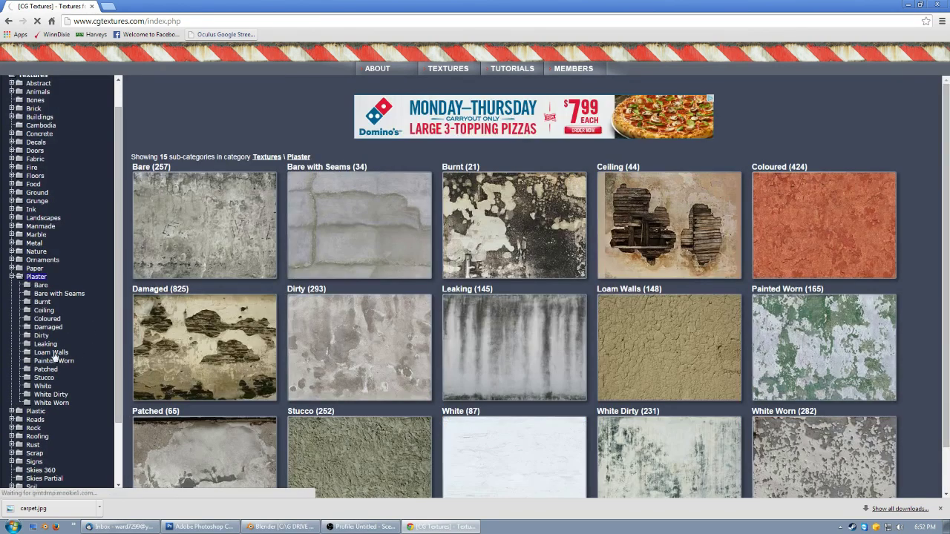
pyautogui.click(52, 353)
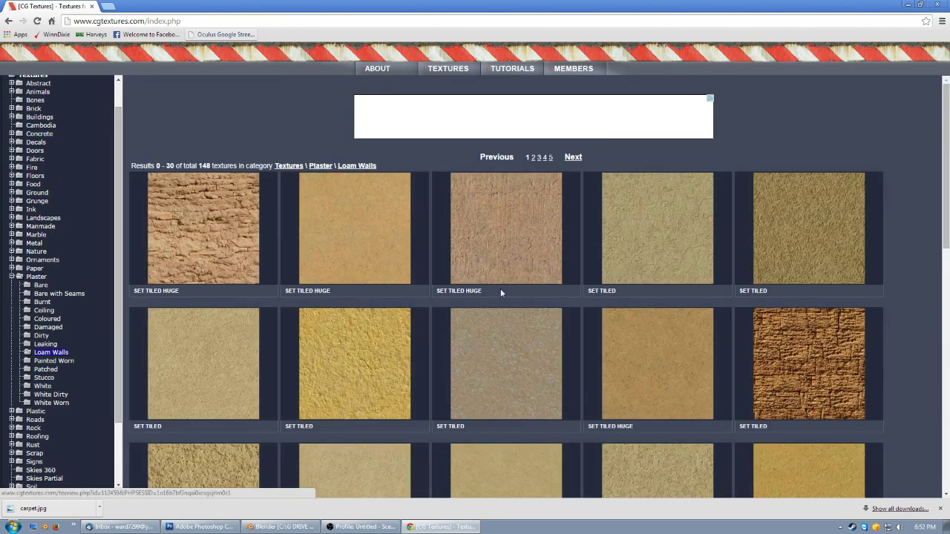
# - Open the tiled sandy LoamWalls0020 texture in a new browser tab and view its tiling preview
pyautogui.scroll(-1, 417, 321)
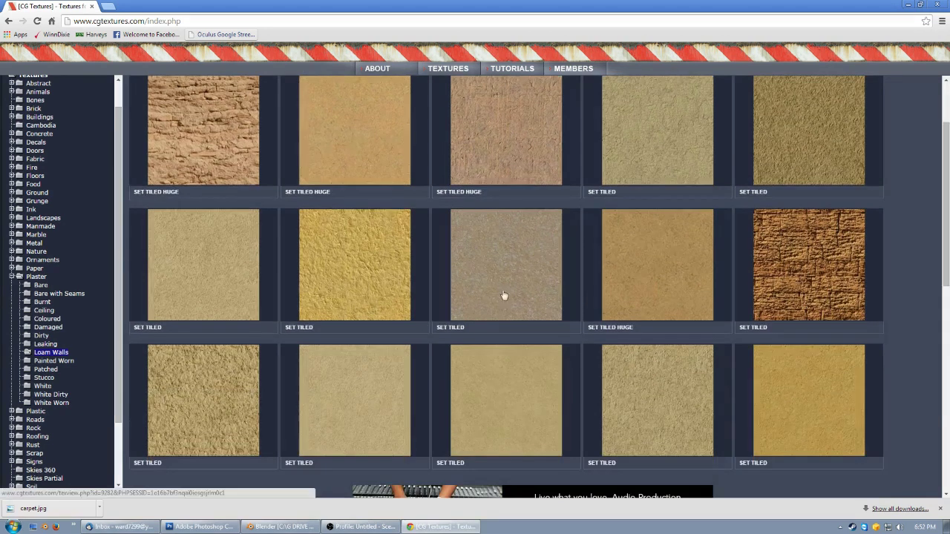
pyautogui.scroll(-4, 738, 304)
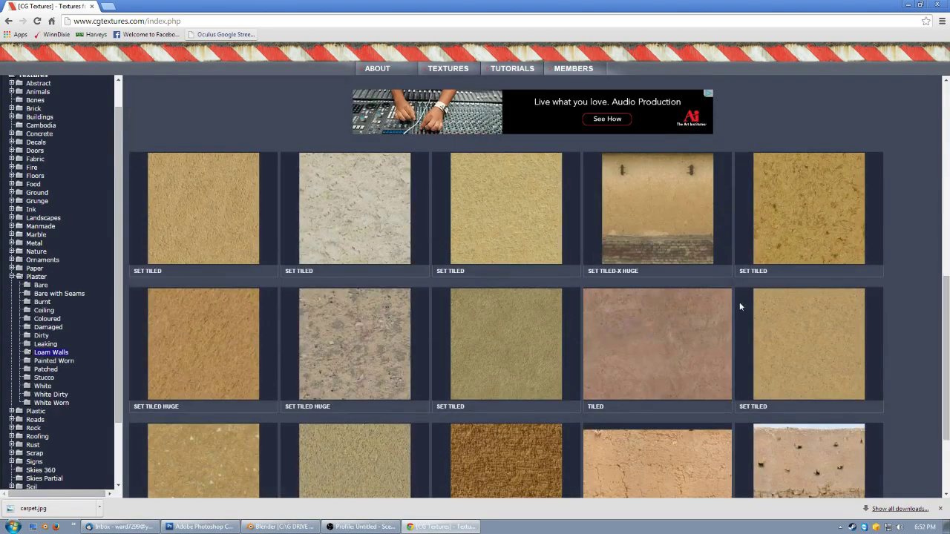
pyautogui.scroll(-1, 739, 304)
pyautogui.middleClick(204, 124)
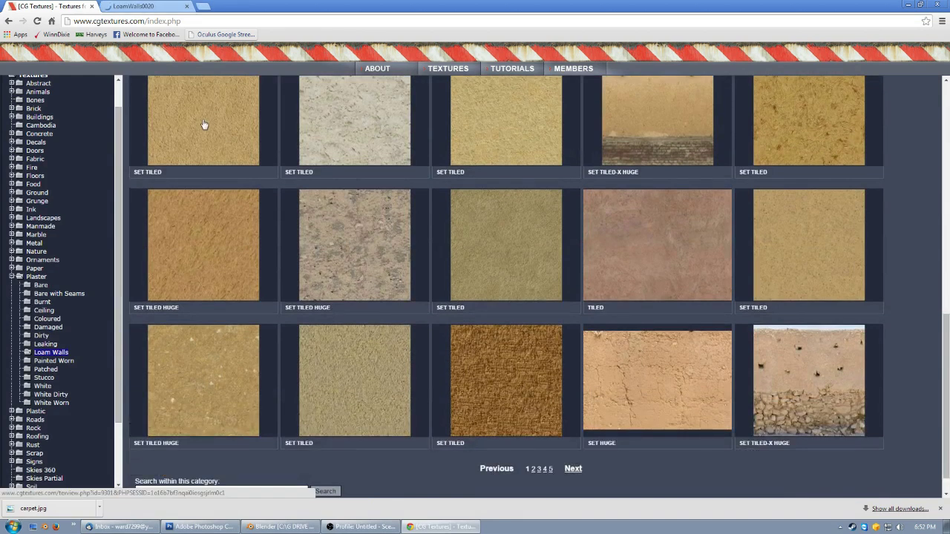
pyautogui.click(148, 7)
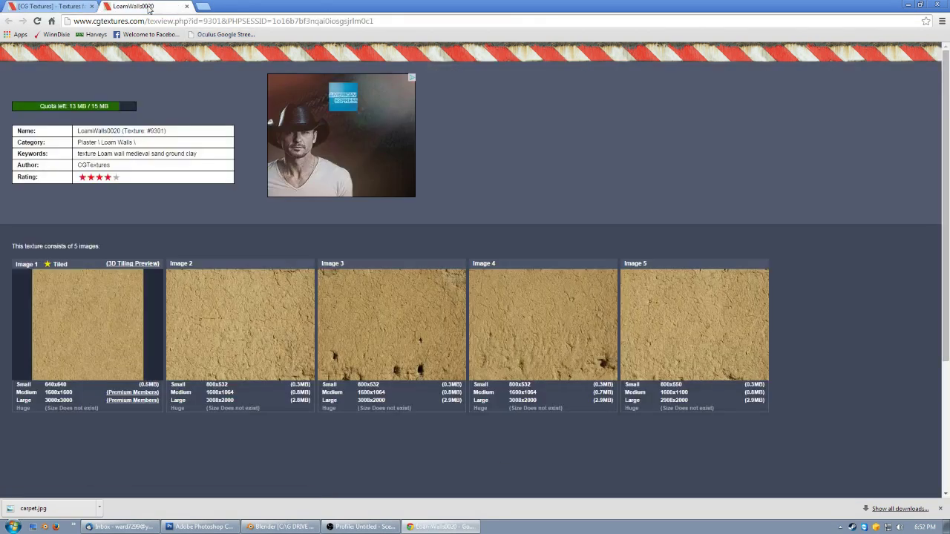
pyautogui.click(134, 263)
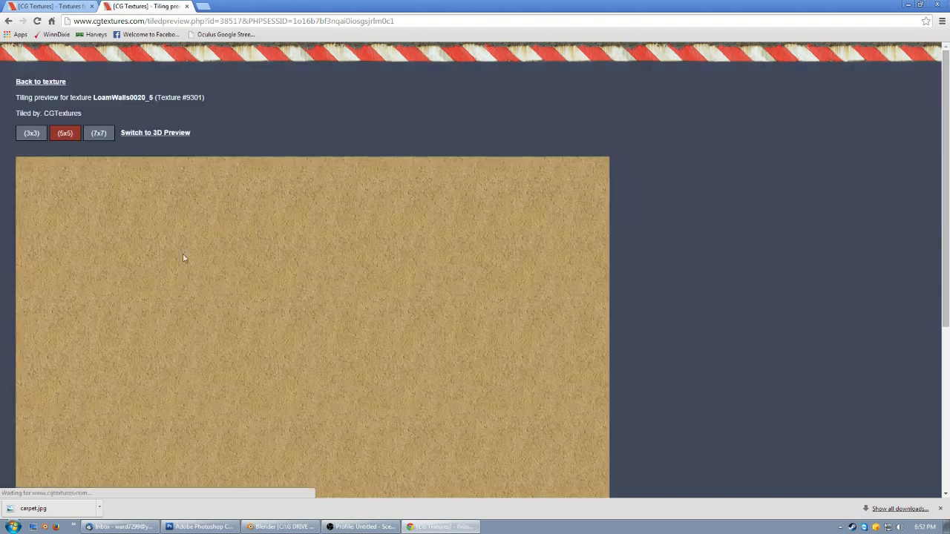
# - Return to the LoamWalls0020 texture page and save its small 640x640 tiled image as wall.jpg, replacing the existing file
pyautogui.scroll(-2, 222, 279)
pyautogui.click(8, 21)
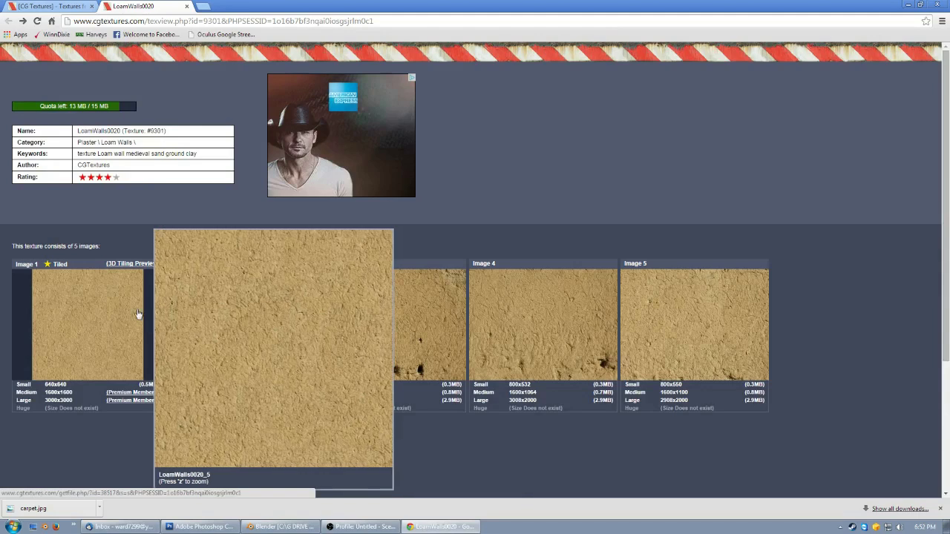
pyautogui.moveTo(86, 317)
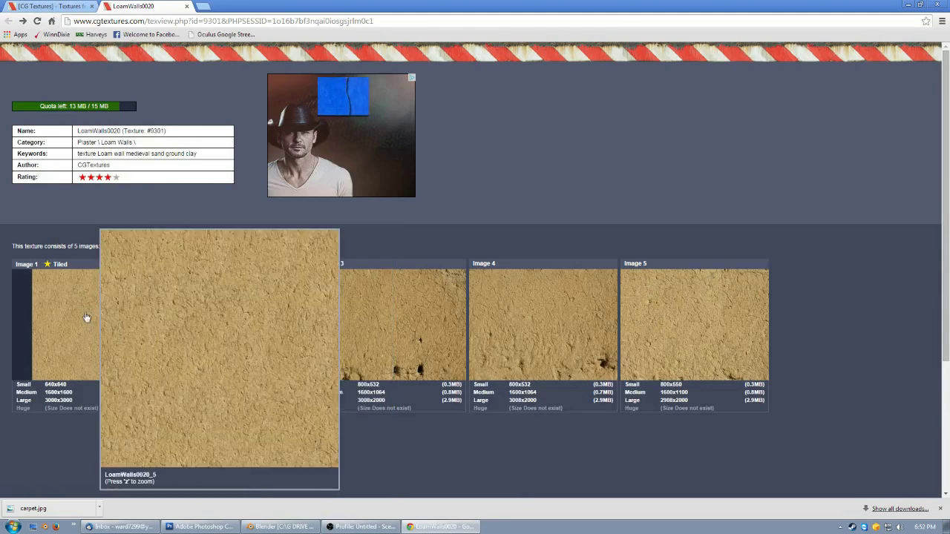
pyautogui.rightClick(57, 385)
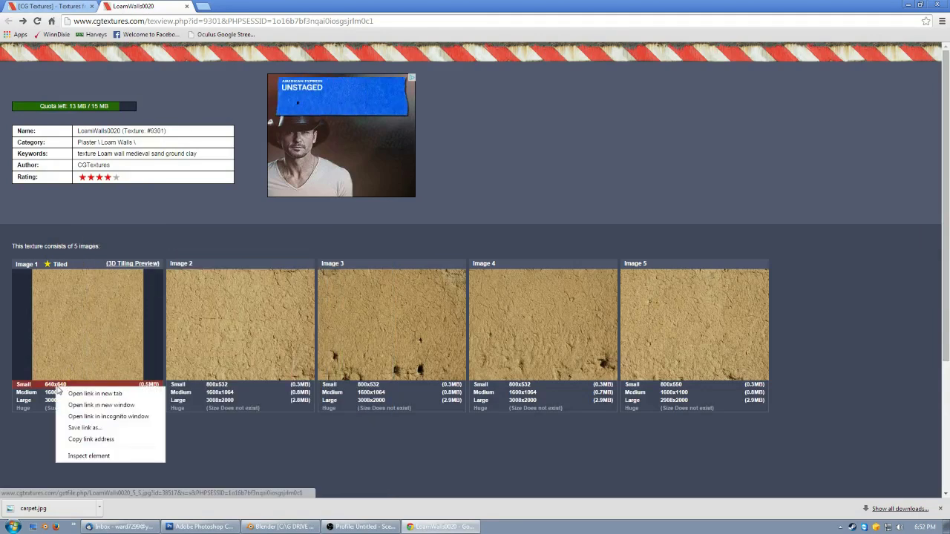
pyautogui.click(84, 428)
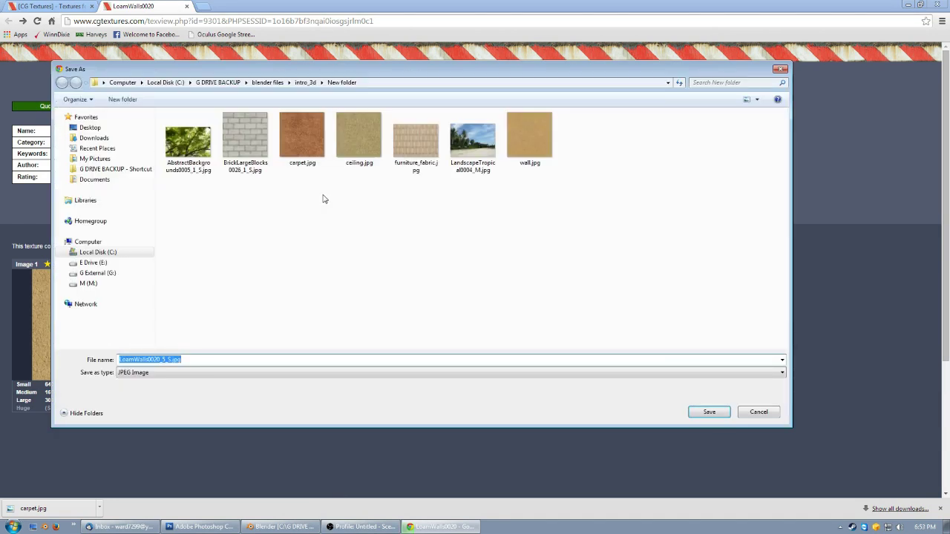
pyautogui.click(538, 142)
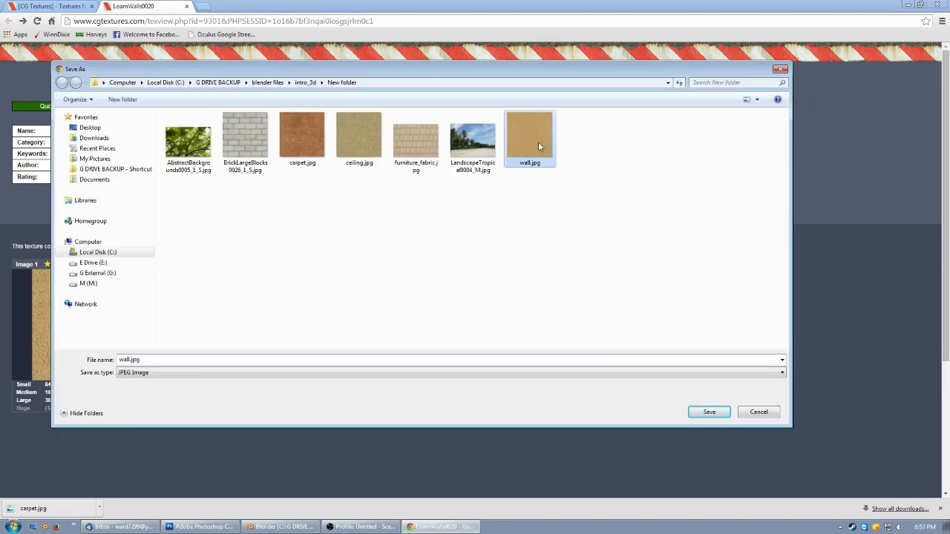
pyautogui.moveTo(460, 74); pyautogui.dragTo(520, 91)
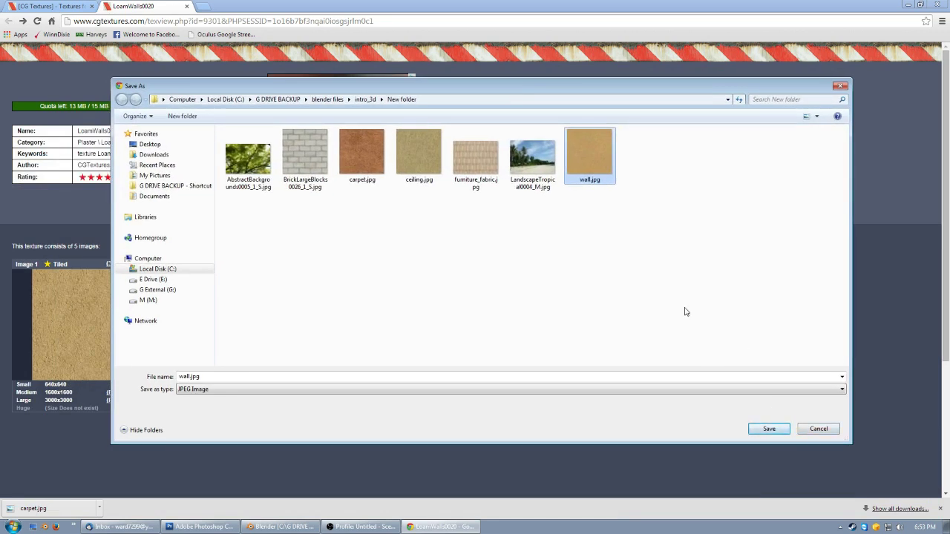
pyautogui.click(773, 430)
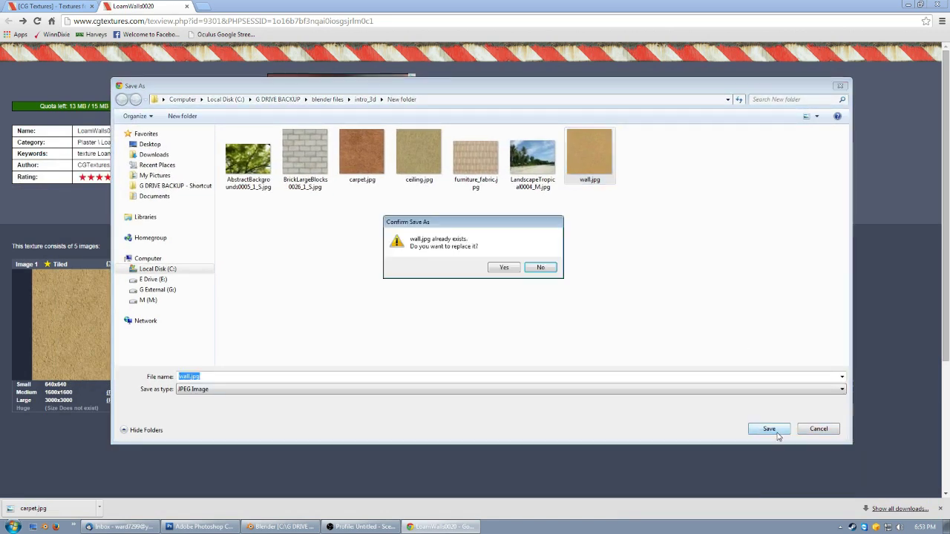
pyautogui.click(505, 267)
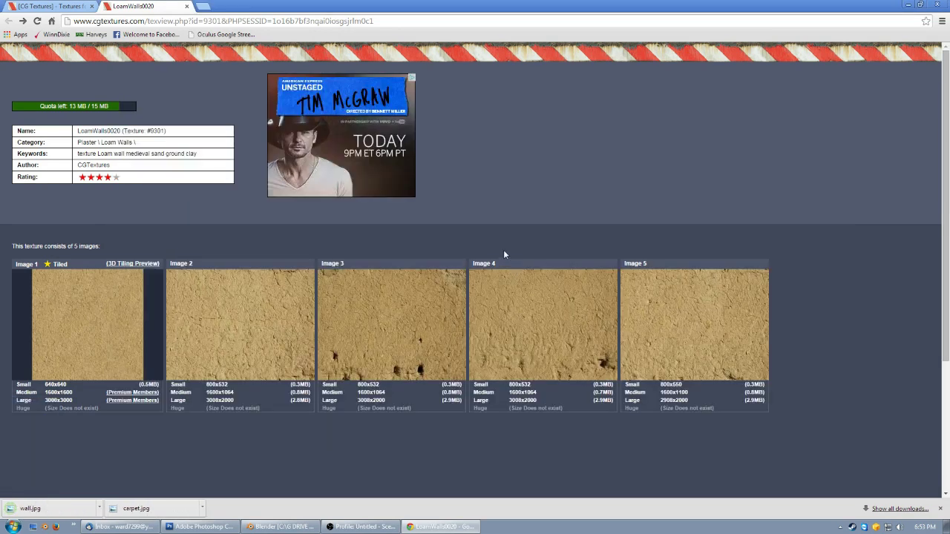
# - Switch to Blender, select the room's walls material, enter Edit Mode and make the walls UV map active
pyautogui.click(907, 6)
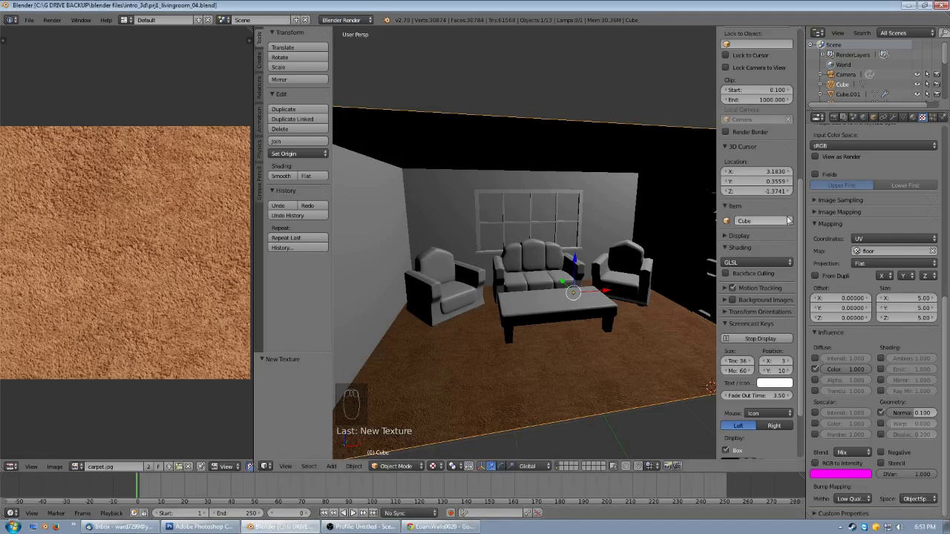
pyautogui.click(913, 118)
pyautogui.click(831, 164)
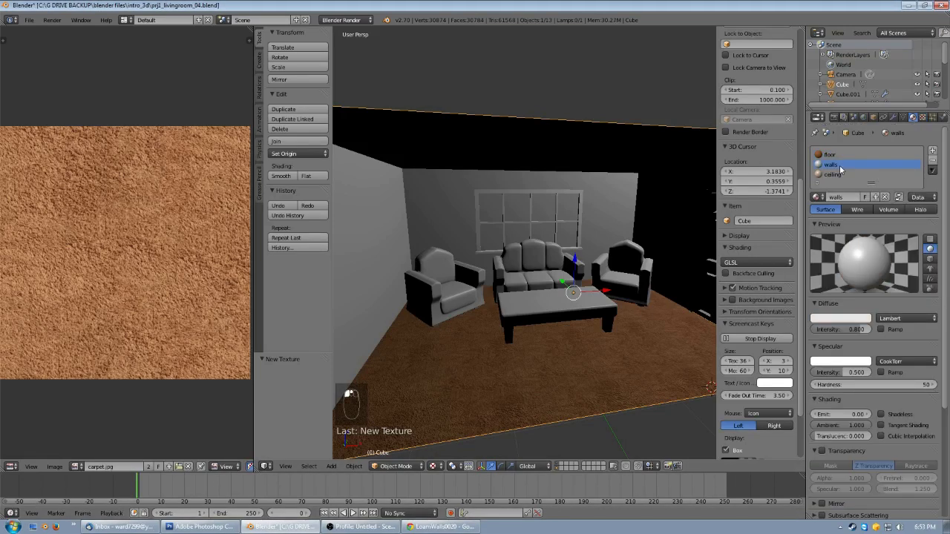
pyautogui.press('Tab')
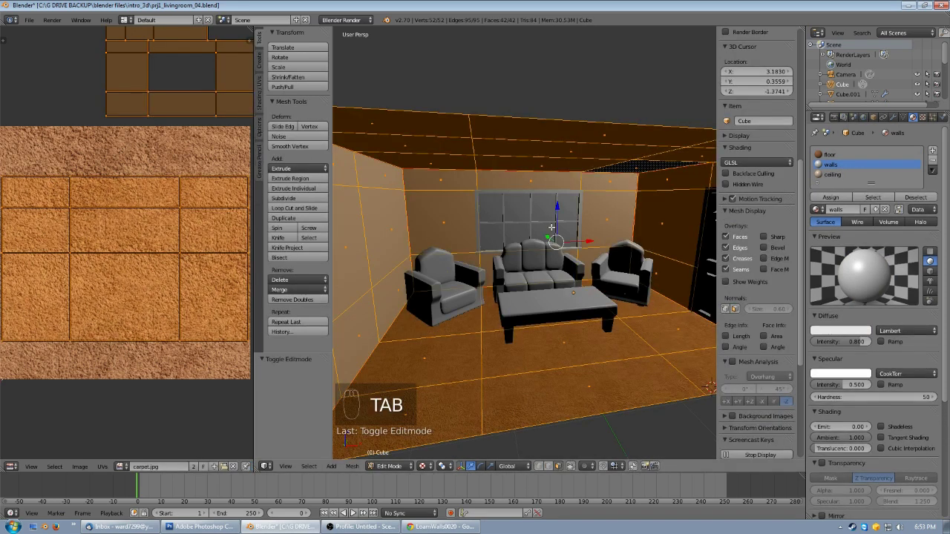
pyautogui.scroll(-2, 566, 204)
pyautogui.moveTo(569, 249); pyautogui.dragTo(568, 237, button='middle')
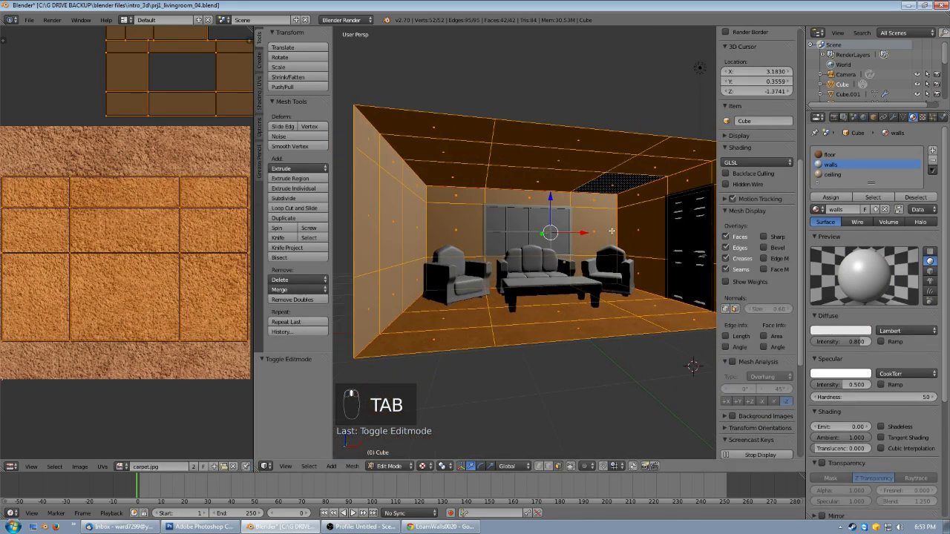
pyautogui.scroll(-1, 121, 209)
pyautogui.click(903, 118)
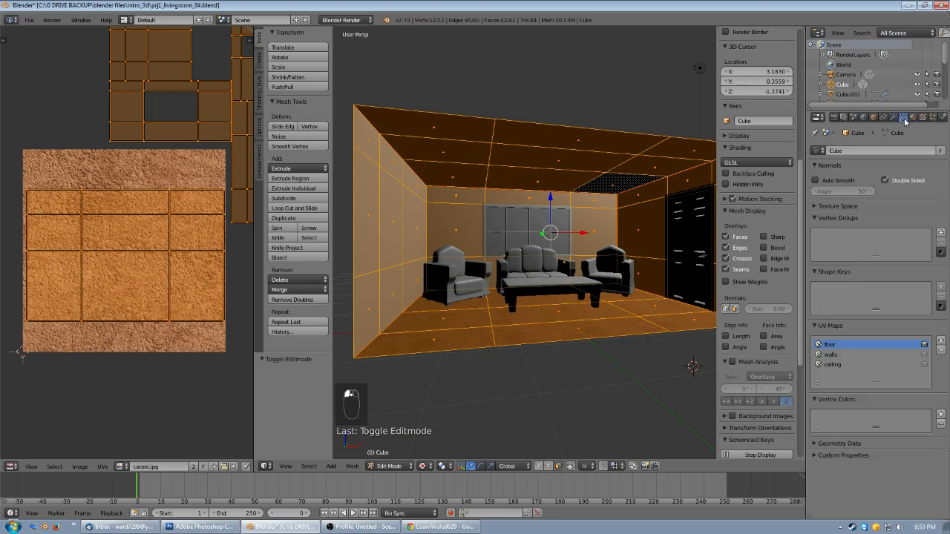
pyautogui.click(837, 356)
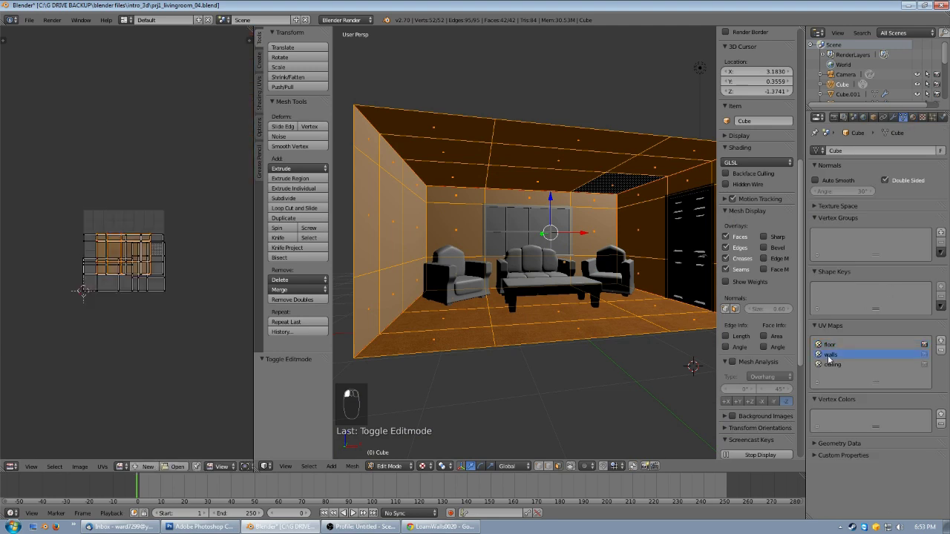
# - Load wall.jpg from New folder as the image behind the walls UV layout, and return to Object Mode
pyautogui.scroll(3, 204, 300)
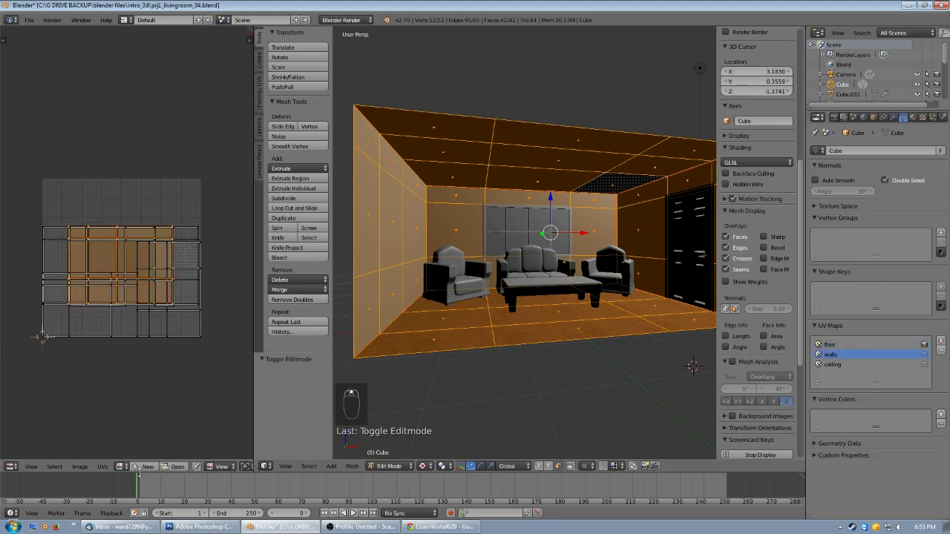
pyautogui.click(175, 467)
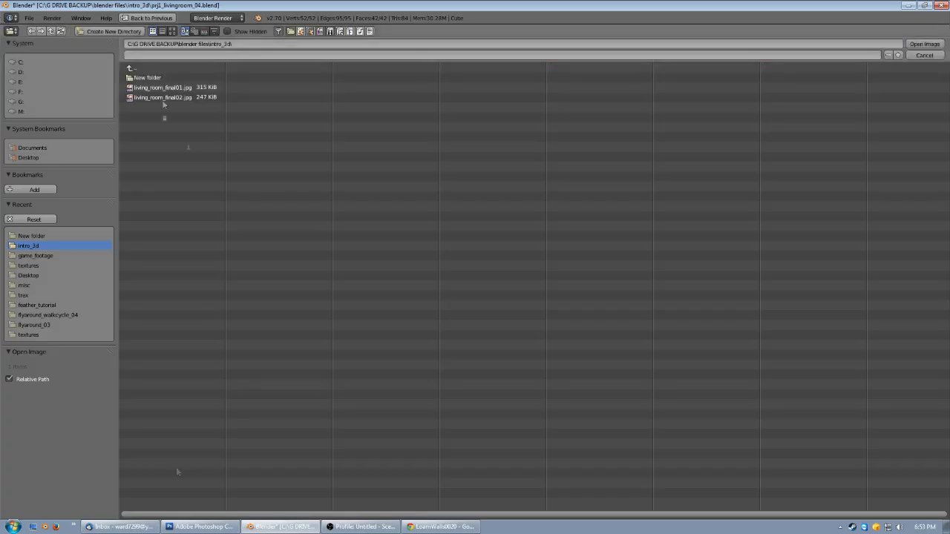
pyautogui.click(147, 77)
pyautogui.click(149, 137)
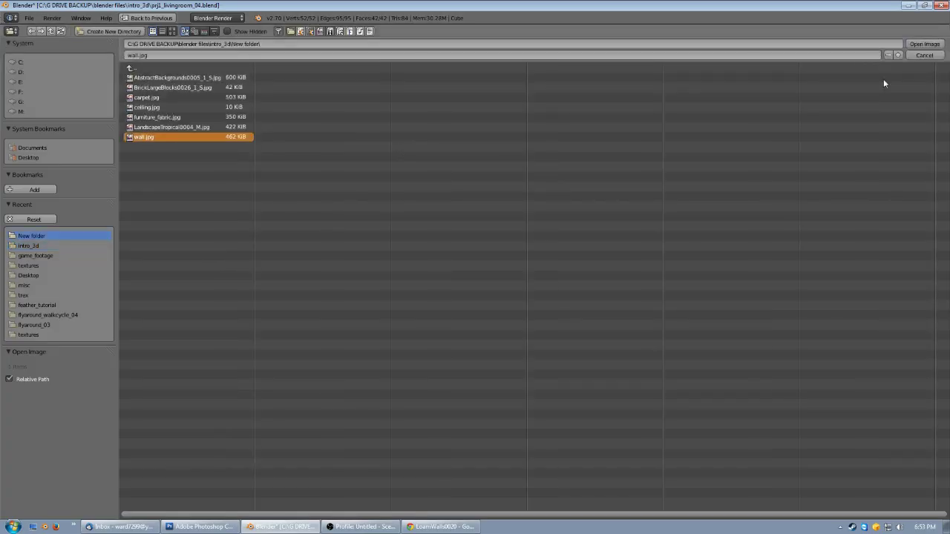
pyautogui.click(926, 44)
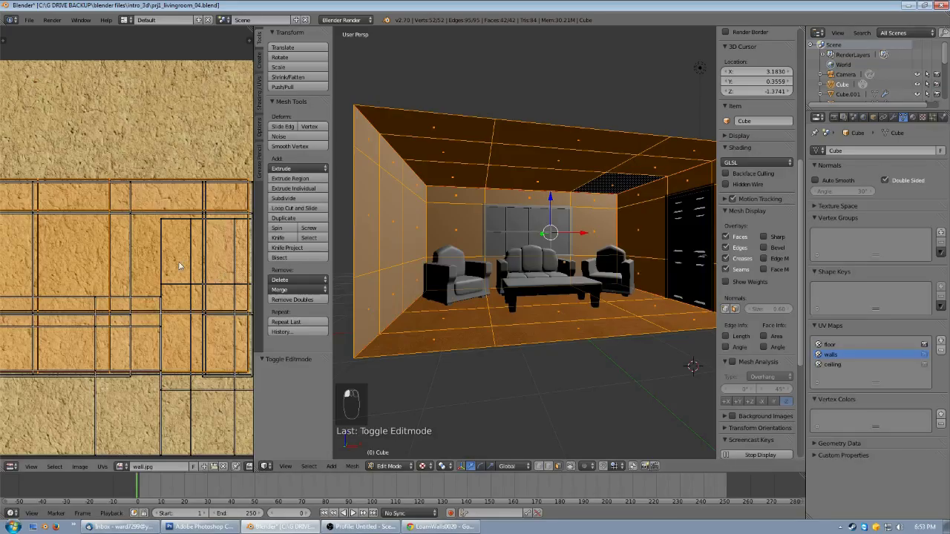
pyautogui.scroll(-2, 163, 269)
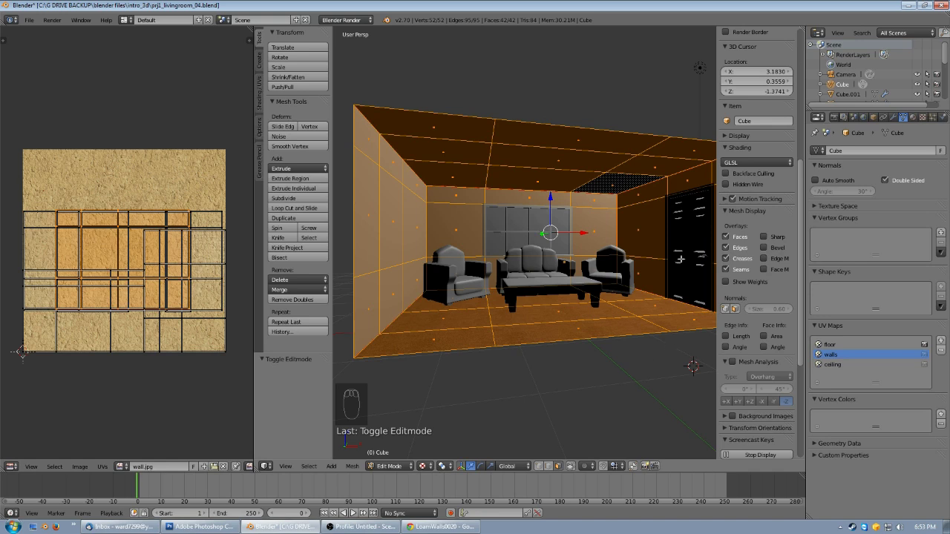
pyautogui.press('Tab')
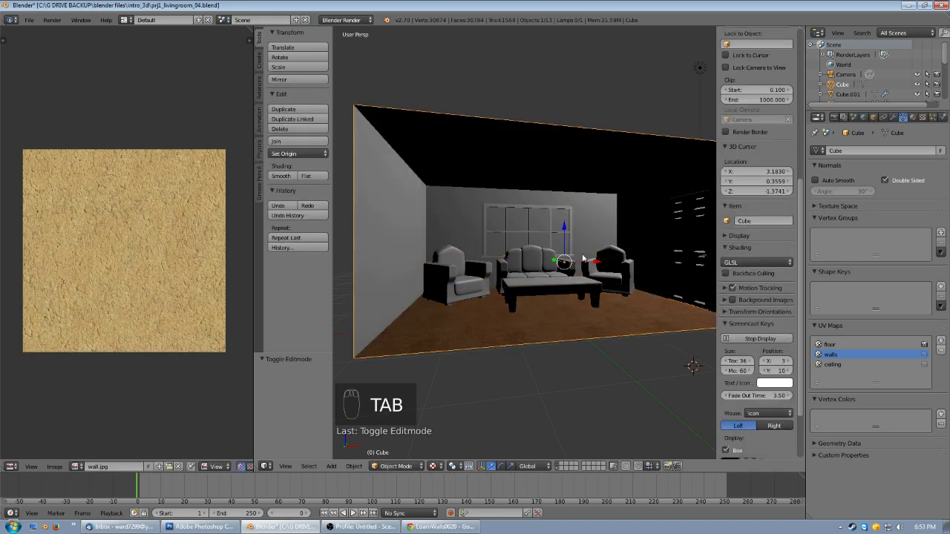
# - Compare the walls material's texture slots with the carpet texture set up on the floor material
pyautogui.click(913, 117)
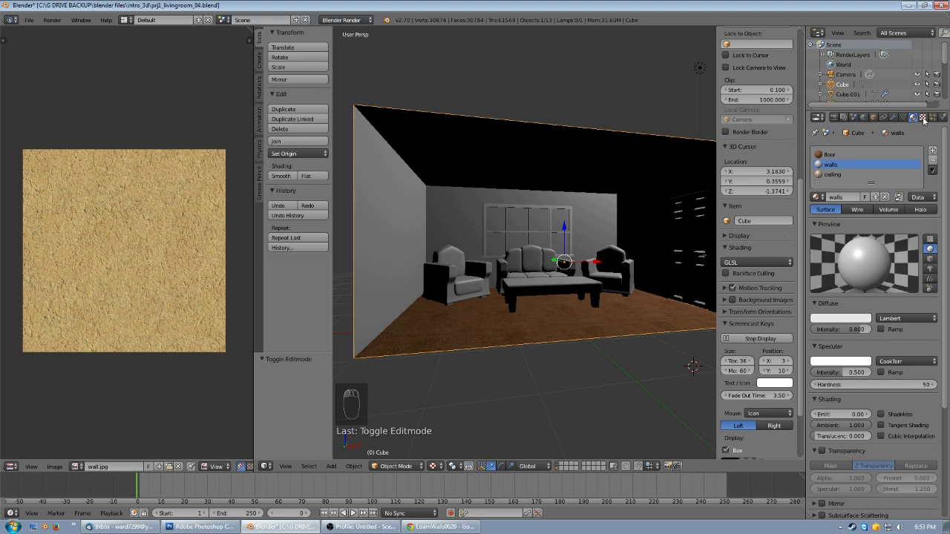
pyautogui.click(923, 118)
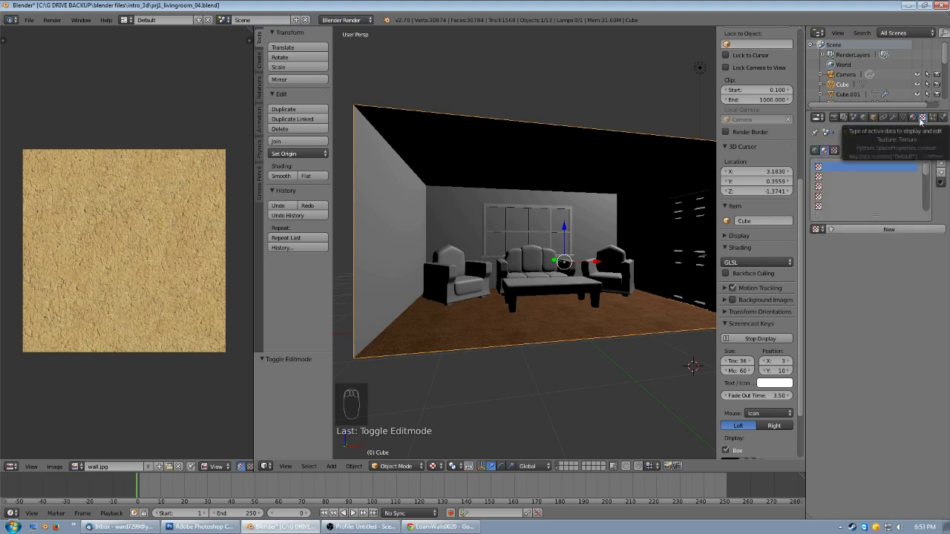
pyautogui.click(912, 117)
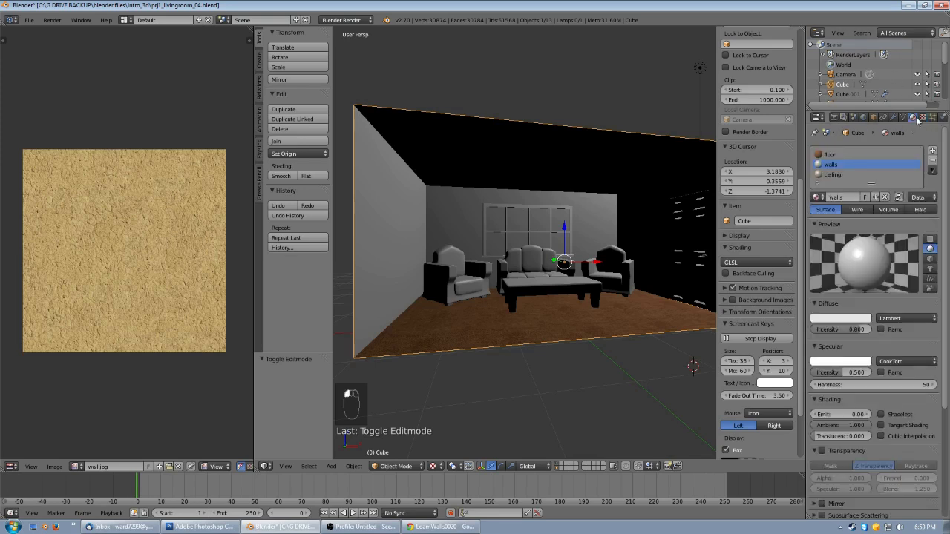
pyautogui.click(922, 118)
pyautogui.moveTo(945, 175); pyautogui.dragTo(945, 359)
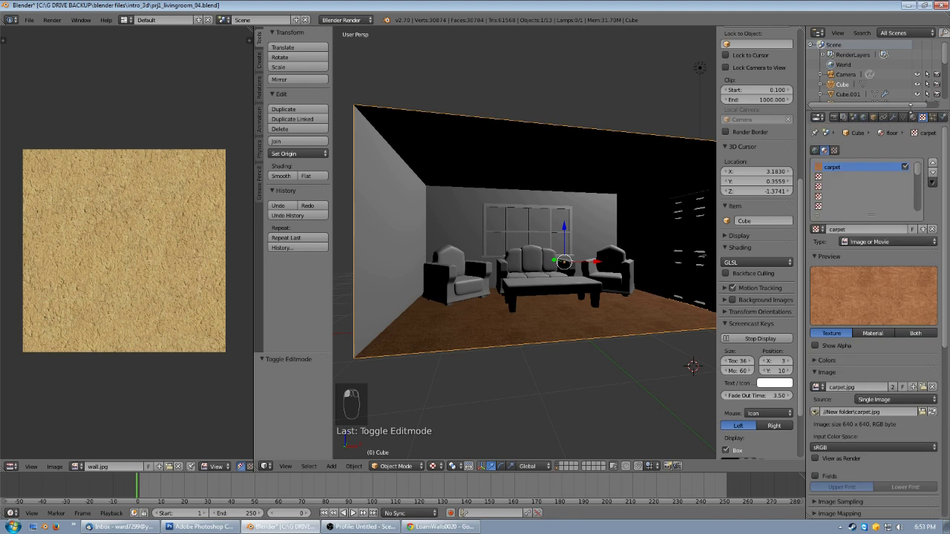
# - Add a new texture to the walls material and name it walls
pyautogui.click(912, 117)
pyautogui.click(832, 164)
pyautogui.click(922, 118)
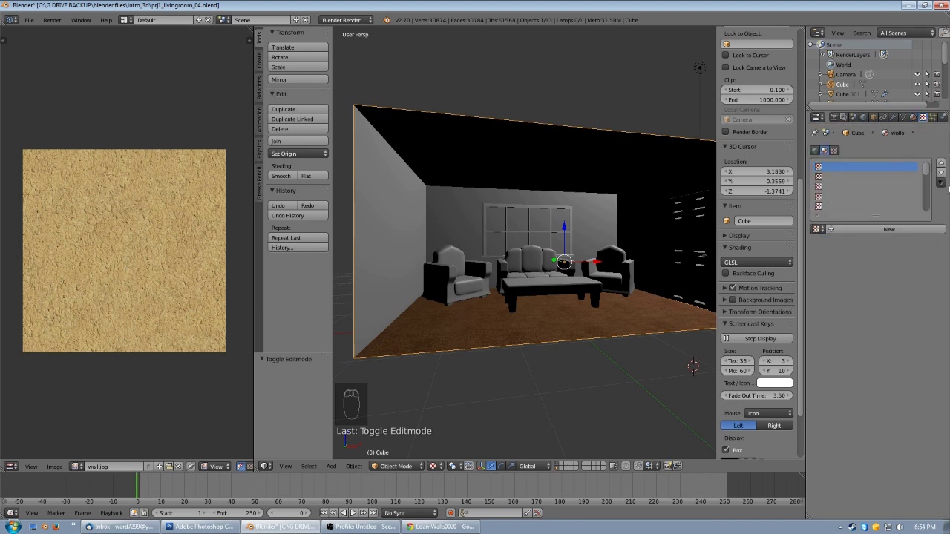
pyautogui.click(873, 230)
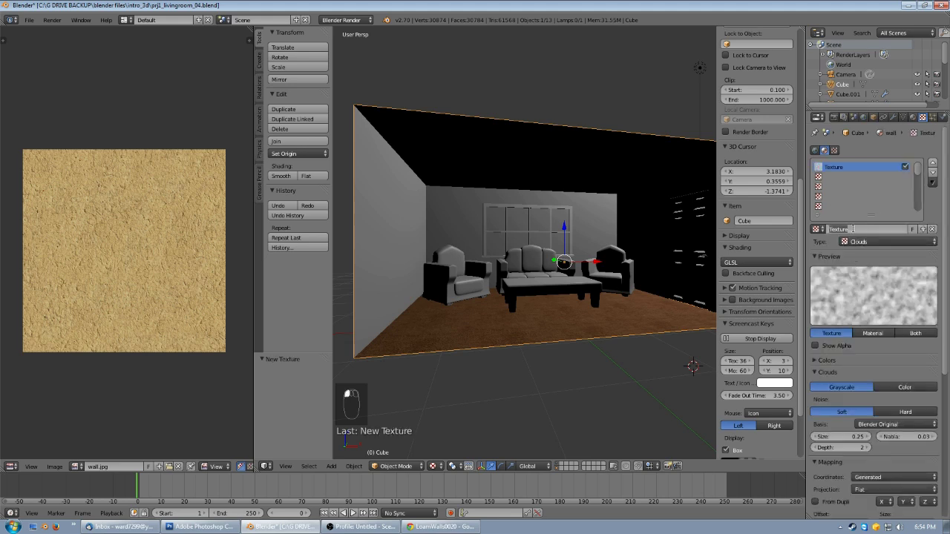
pyautogui.click(852, 230)
pyautogui.press('BackSpace')
pyautogui.write('walls')
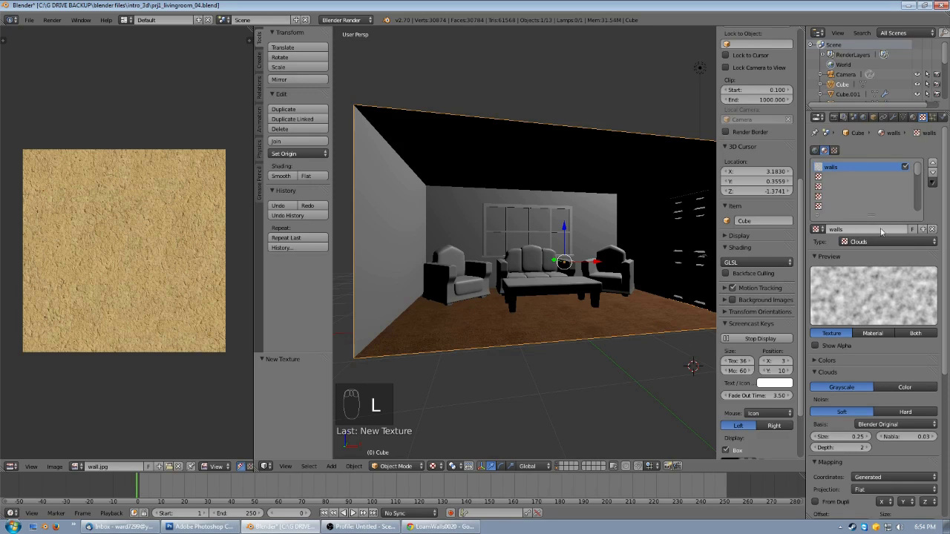
# - Set the walls texture's type to Image or Movie, assign the loaded wall.jpg, and check it on the room
pyautogui.click(875, 241)
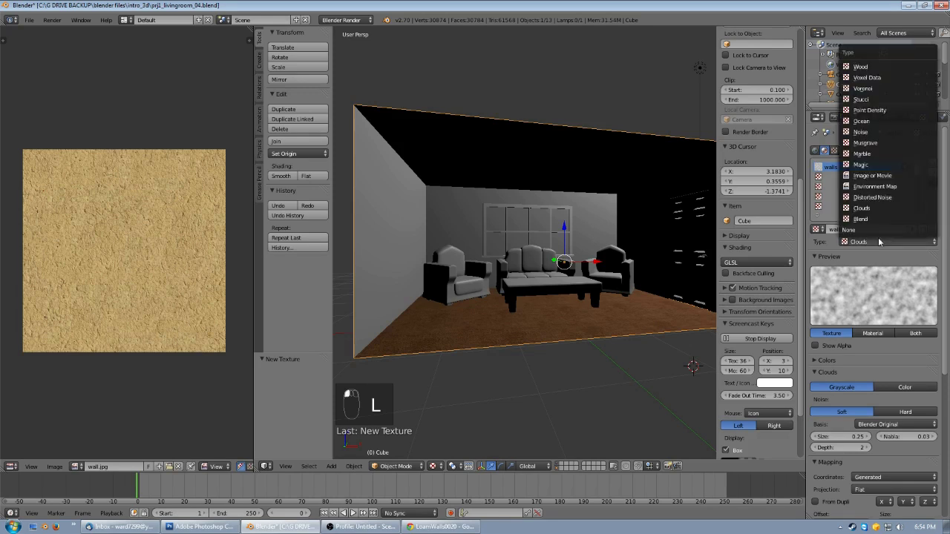
pyautogui.click(866, 176)
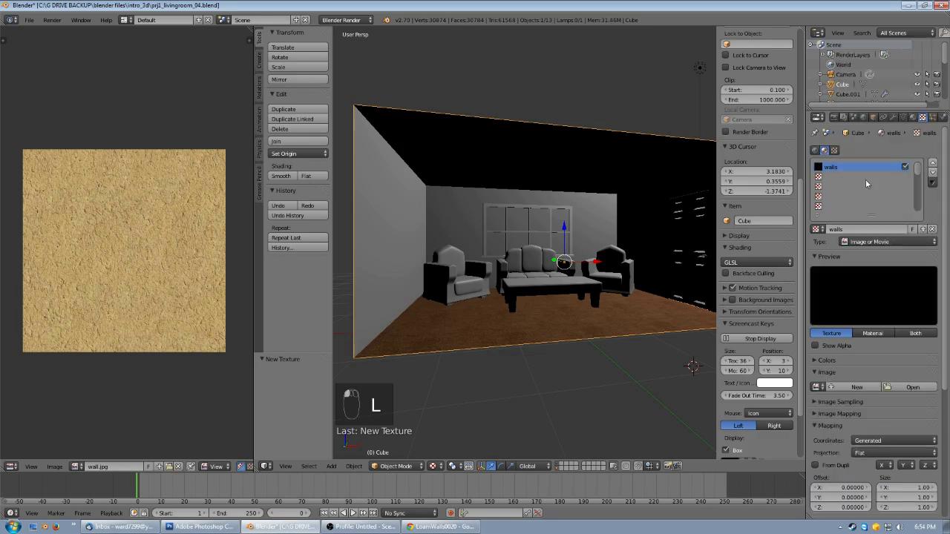
pyautogui.click(816, 387)
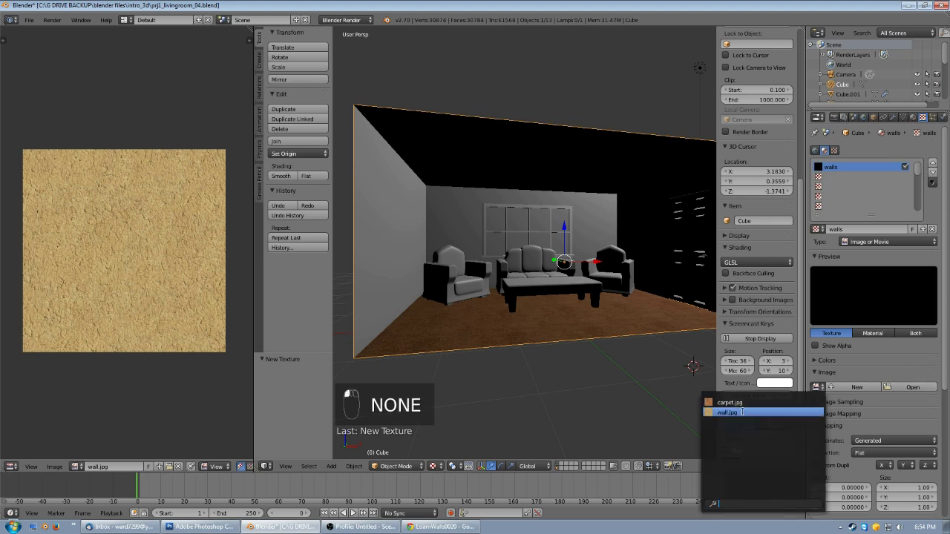
pyautogui.click(723, 412)
pyautogui.moveTo(650, 333); pyautogui.dragTo(544, 228, button='middle')
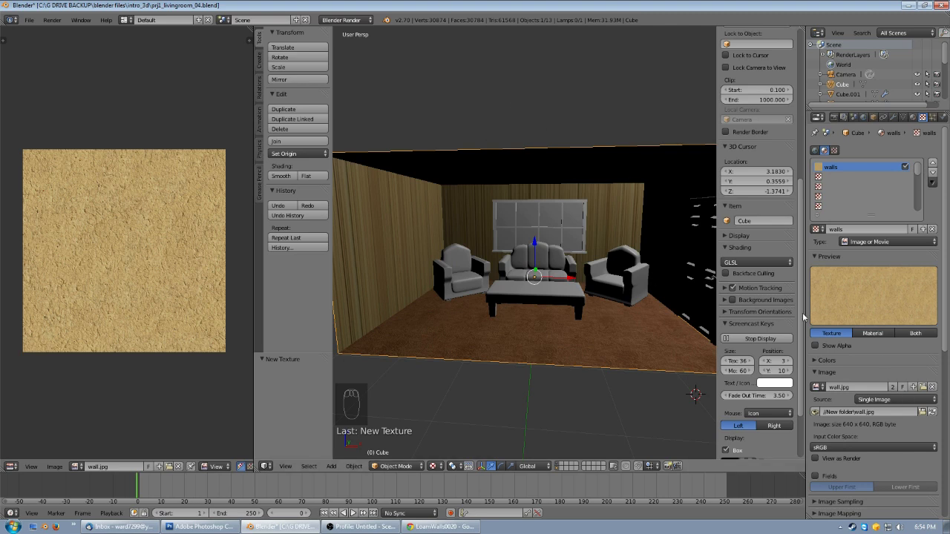
# - Set the walls texture's mapping coordinates to UV using the walls map, and check the result on the room
pyautogui.scroll(-4, 862, 389)
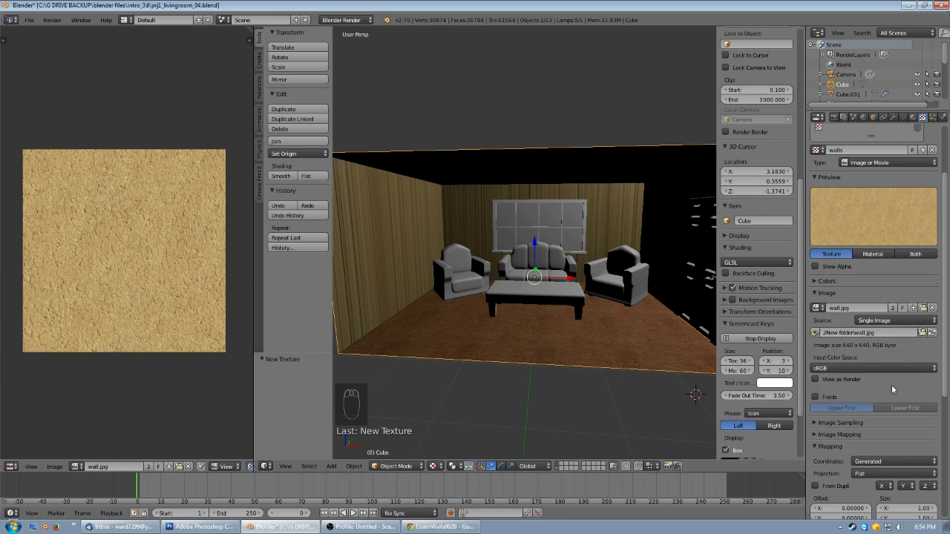
pyautogui.scroll(-2, 891, 384)
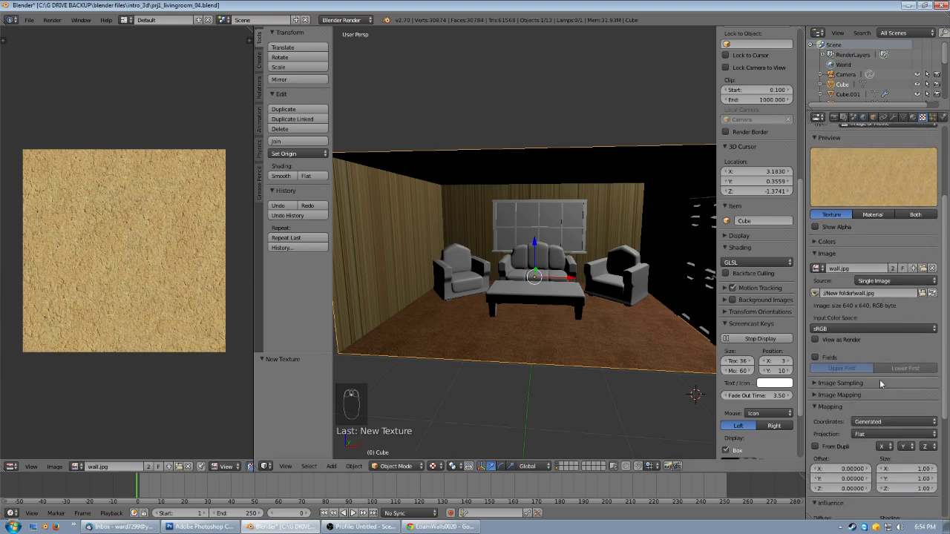
pyautogui.click(877, 424)
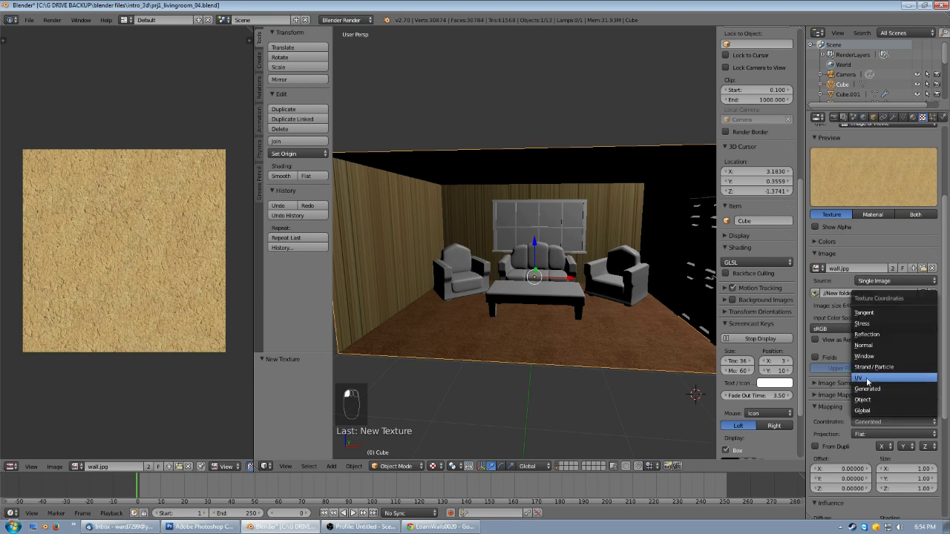
pyautogui.click(866, 379)
pyautogui.click(876, 436)
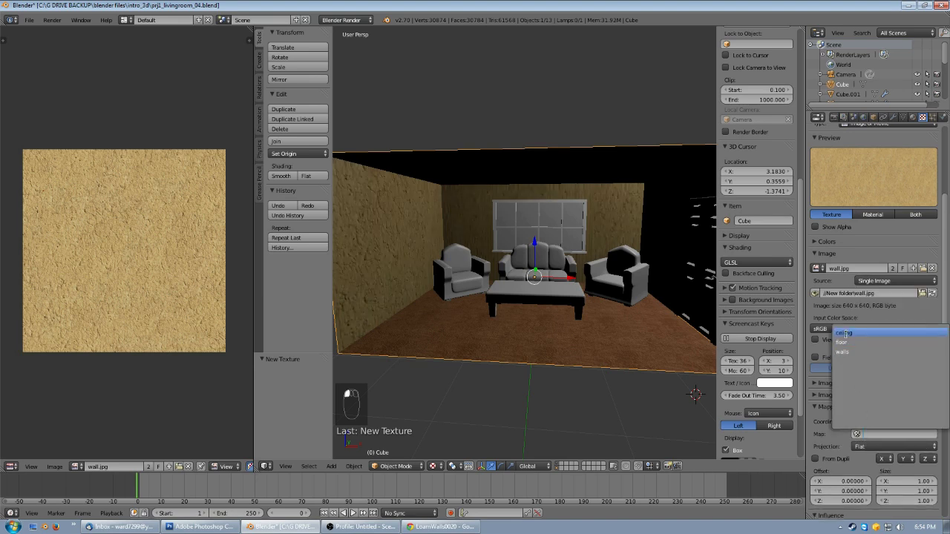
pyautogui.click(843, 351)
pyautogui.moveTo(510, 306); pyautogui.dragTo(409, 267, button='middle')
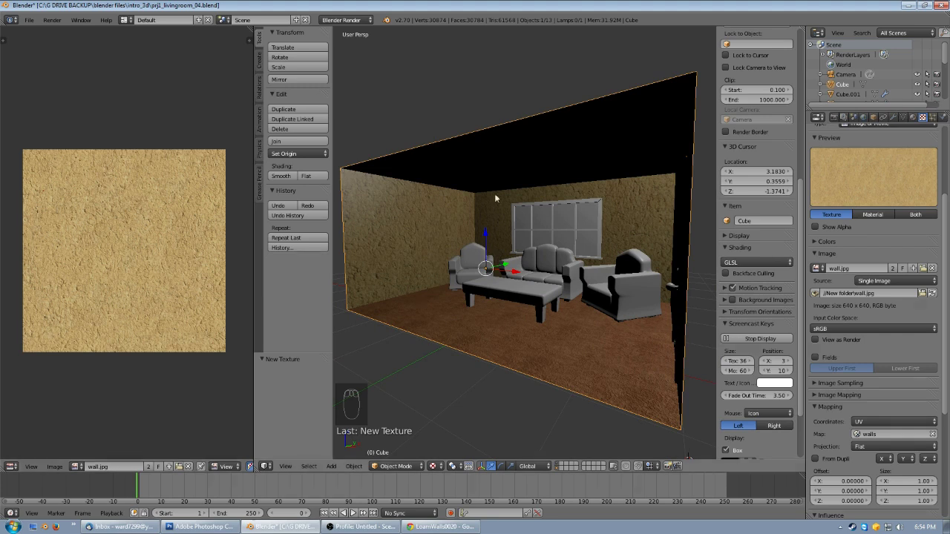
pyautogui.moveTo(542, 264); pyautogui.dragTo(479, 224, button='middle')
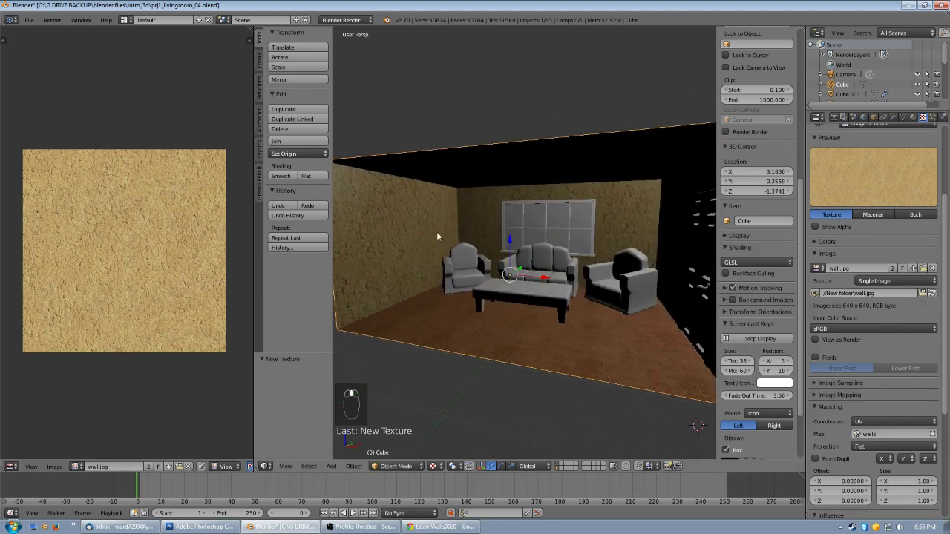
# - Set the walls texture's mapping size to 5 in X, Y and Z
pyautogui.click(914, 481)
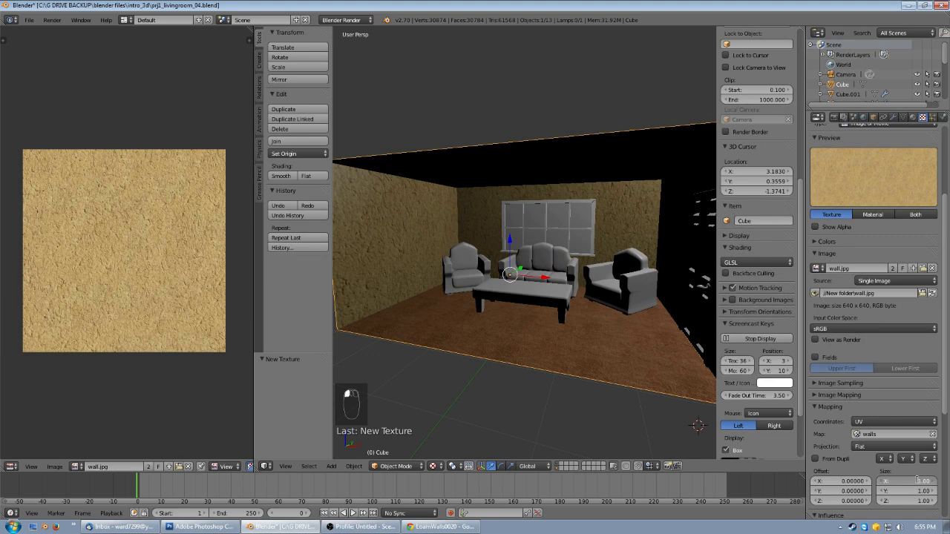
pyautogui.write('5')
pyautogui.press('Tab')
pyautogui.write('5')
pyautogui.press('Tab')
pyautogui.write('5')
pyautogui.press('Return')
# - Examine the plaster texture's scale and surface detail up close on the wall beside the armchair
pyautogui.moveTo(459, 286); pyautogui.dragTo(502, 288, button='middle')
pyautogui.scroll(6, 512, 287)
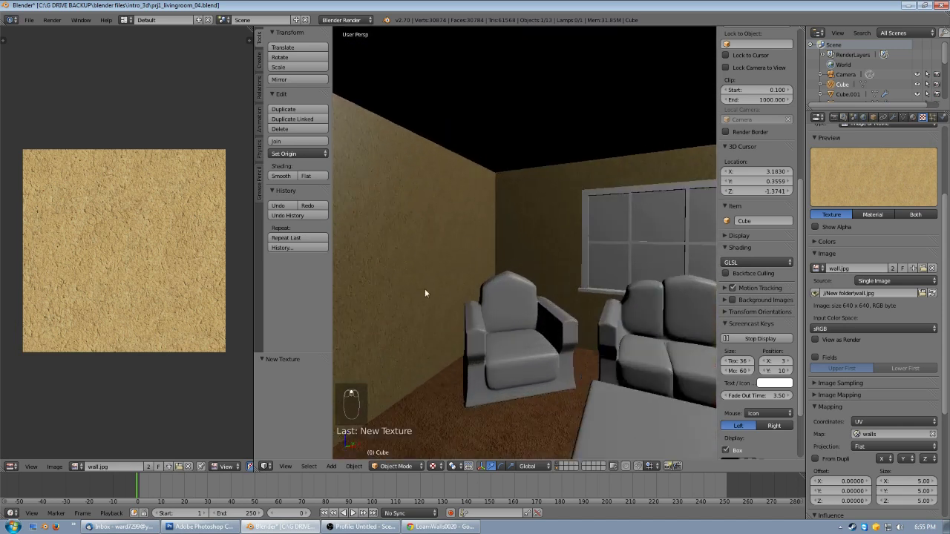
pyautogui.moveTo(442, 311); pyautogui.dragTo(513, 319, button='middle')
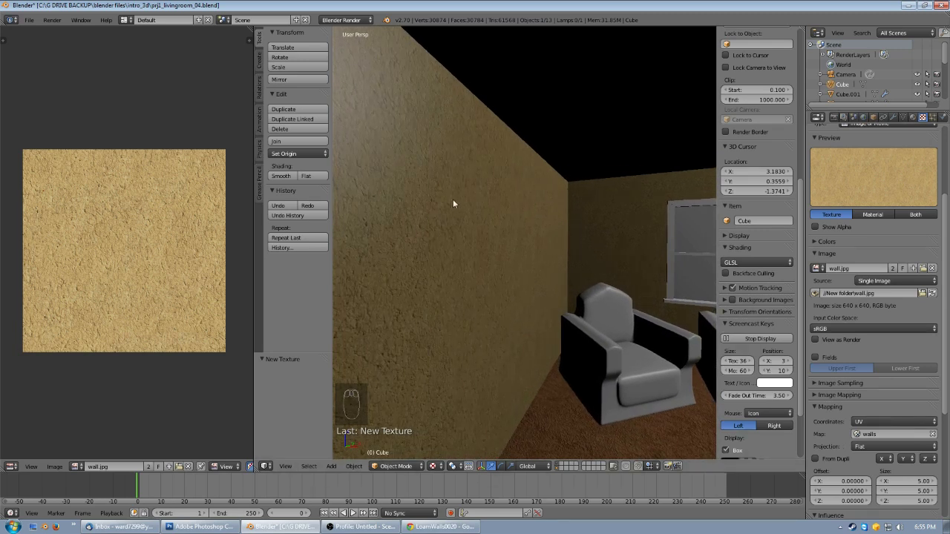
pyautogui.moveTo(476, 229); pyautogui.dragTo(490, 283, button='middle')
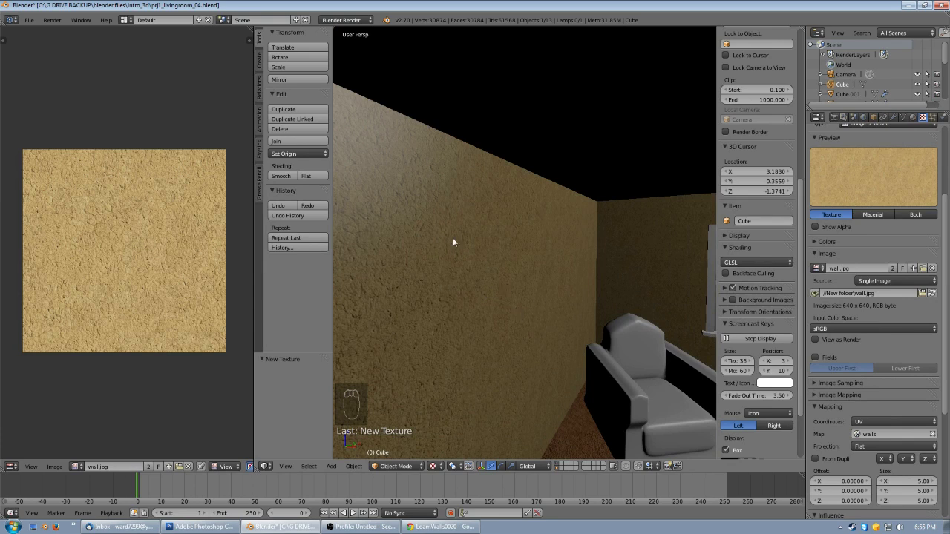
pyautogui.moveTo(596, 399); pyautogui.dragTo(625, 404, button='middle')
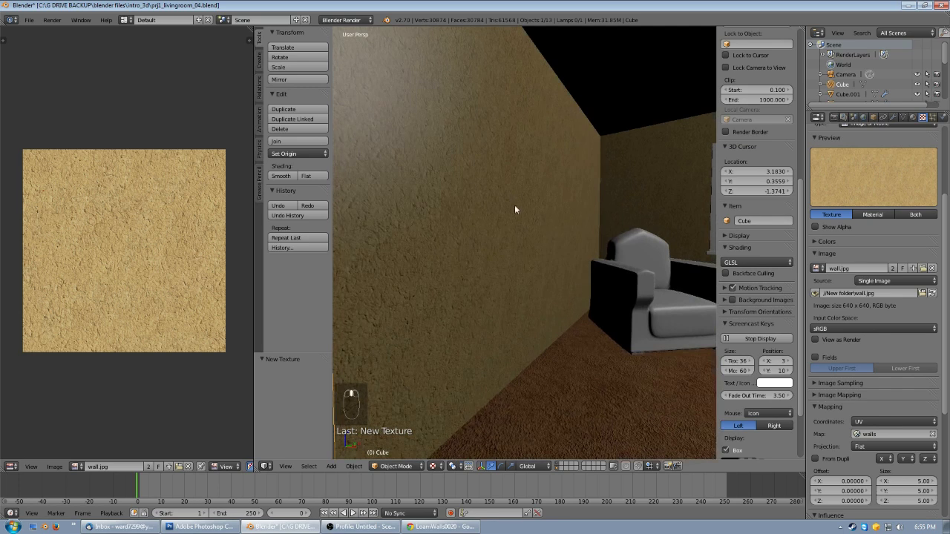
pyautogui.moveTo(510, 195); pyautogui.dragTo(500, 209, button='middle')
pyautogui.moveTo(445, 233); pyautogui.dragTo(703, 352, button='middle')
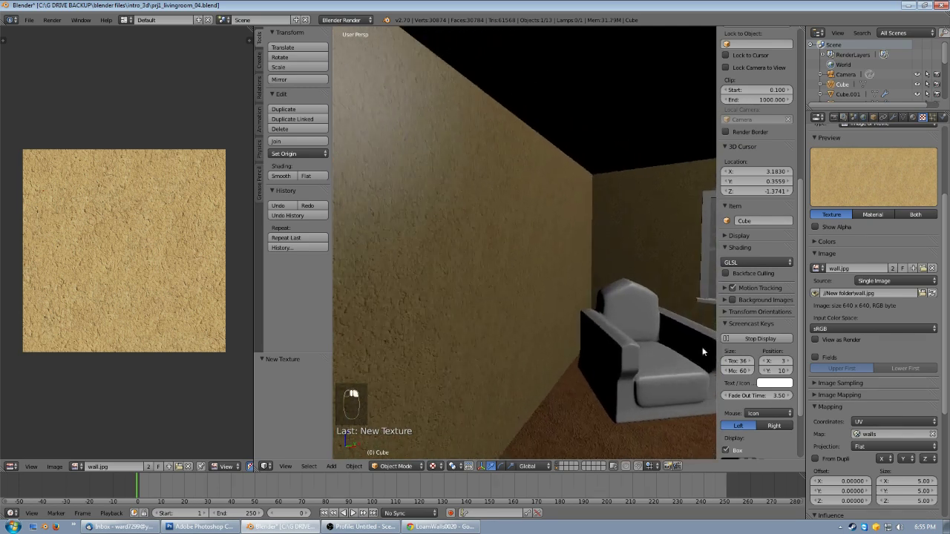
# - Enable the walls texture's Normal influence and set its strength to 0.1
pyautogui.scroll(-5, 847, 401)
pyautogui.scroll(-4, 846, 402)
pyautogui.click(879, 413)
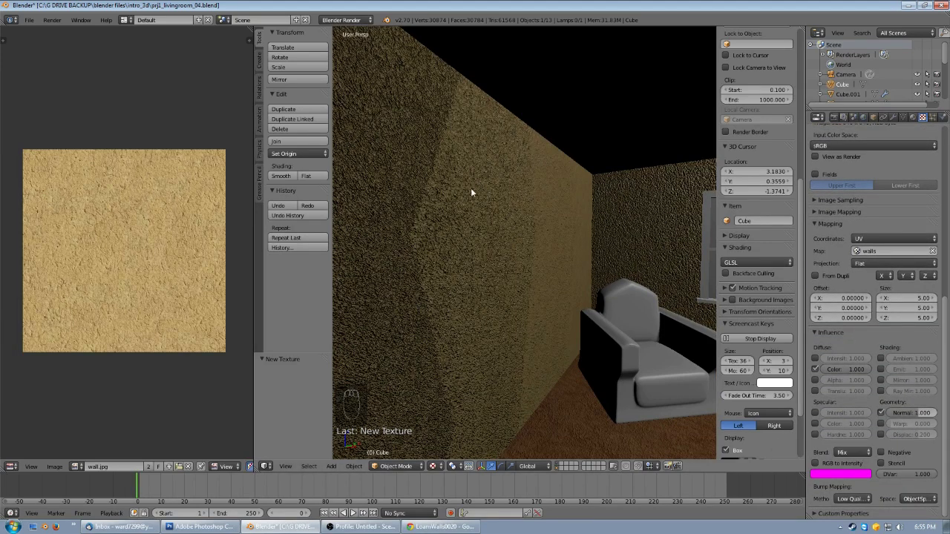
pyautogui.click(909, 412)
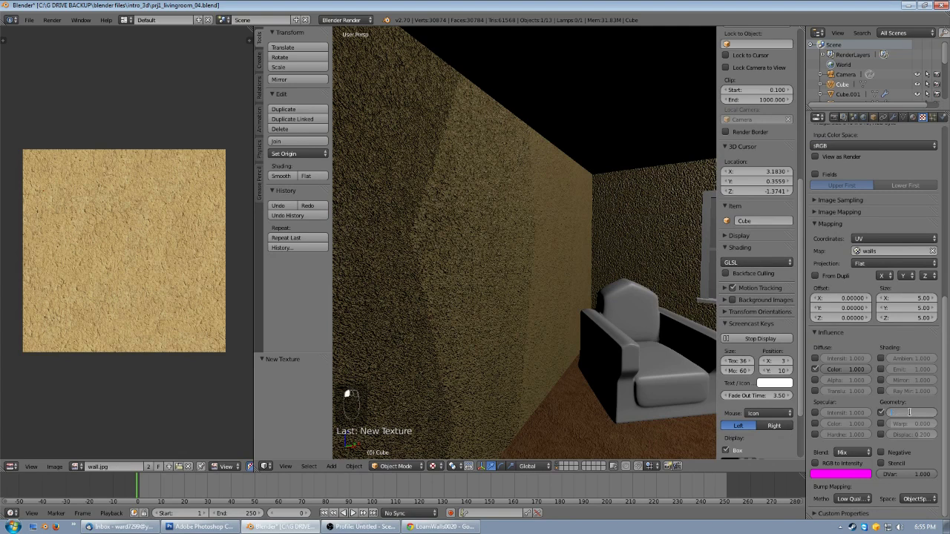
pyautogui.press('Return')
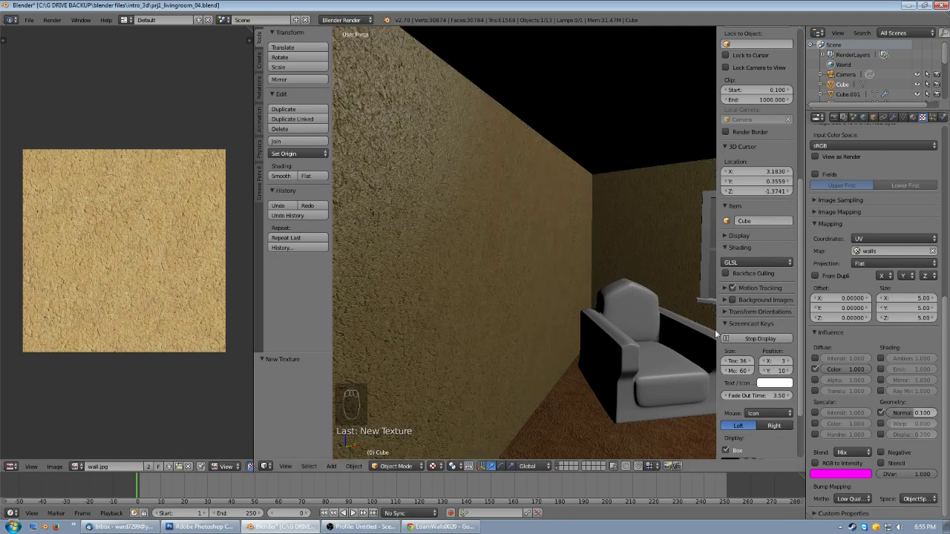
# - Lower the walls texture's Normal influence to 0.05 and check the bump effect across the room
pyautogui.click(916, 413)
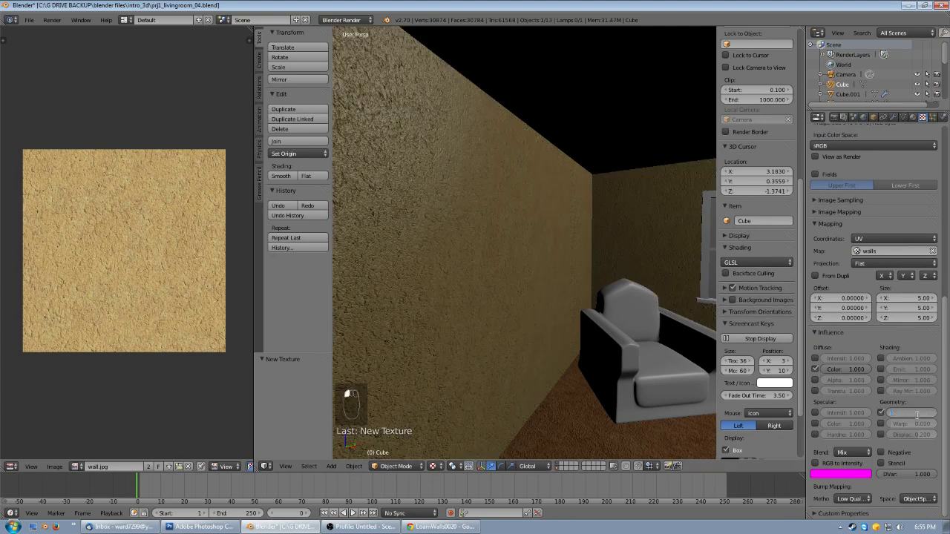
pyautogui.press('Return')
pyautogui.moveTo(585, 187); pyautogui.dragTo(566, 195, button='middle')
pyautogui.scroll(-5, 576, 195)
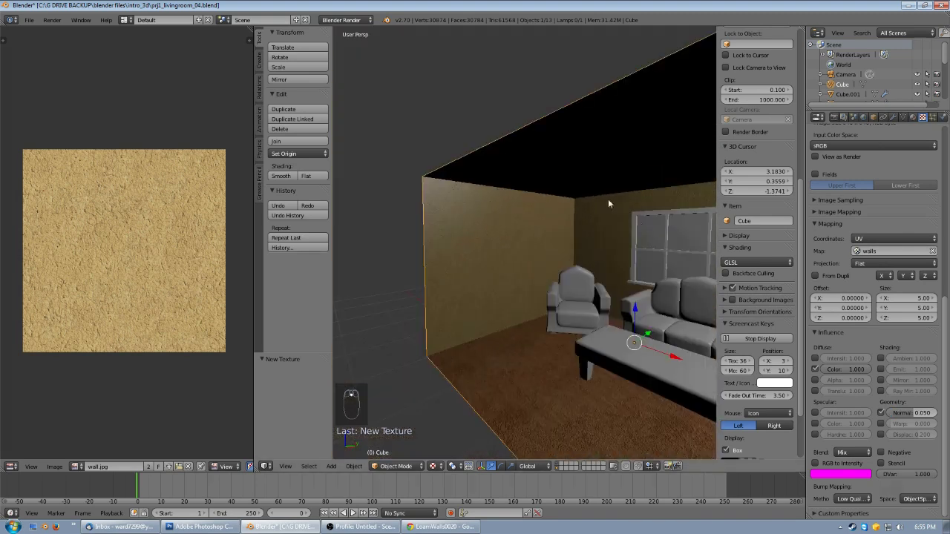
pyautogui.moveTo(570, 250)
pyautogui.mouseDown(button='middle')
pyautogui.moveTo(591, 246)
pyautogui.moveTo(482, 270)
pyautogui.moveTo(667, 265)
pyautogui.moveTo(583, 255)
pyautogui.mouseUp(button='middle')
# - Save over the existing prj1_livingroom_04.blend file and look over the textured room
pyautogui.hotkey('ctrl', 's')
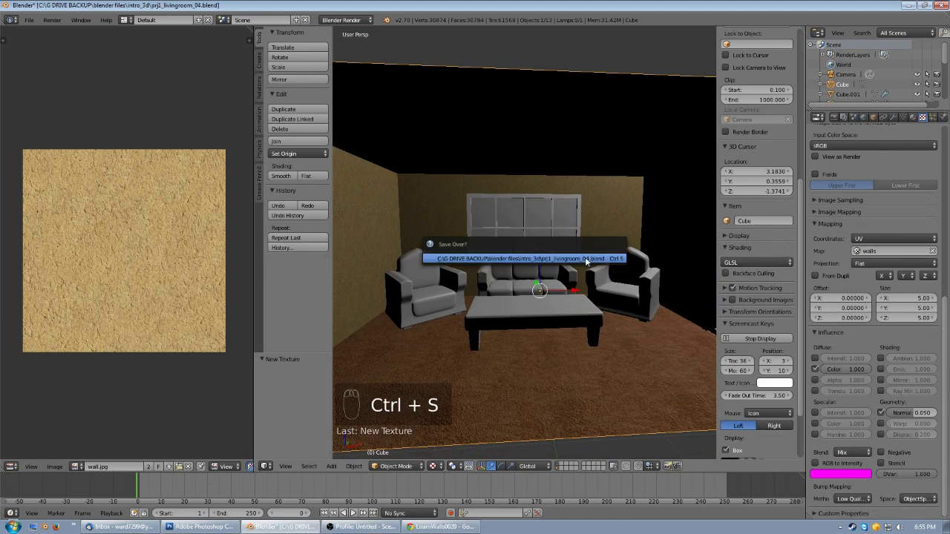
pyautogui.click(586, 260)
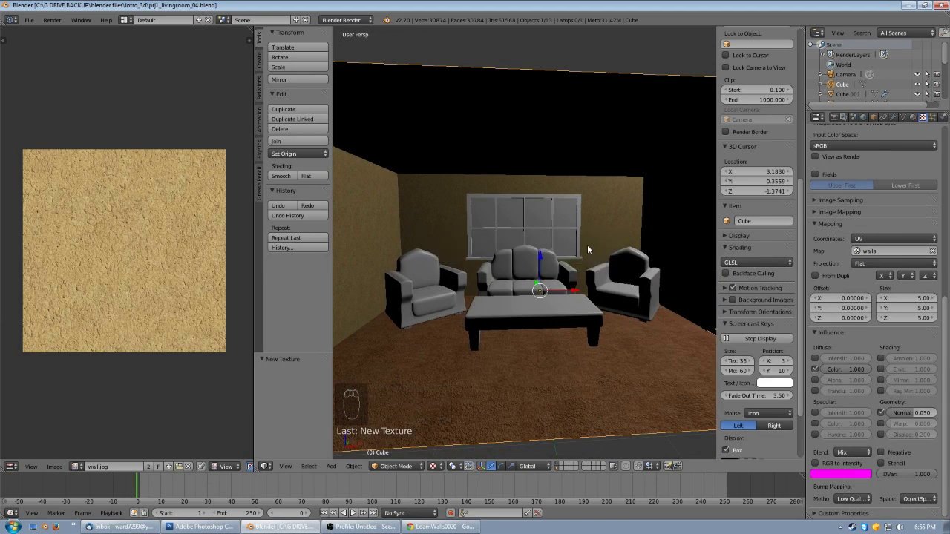
pyautogui.scroll(-2, 588, 247)
pyautogui.moveTo(586, 254); pyautogui.dragTo(607, 210, button='middle')
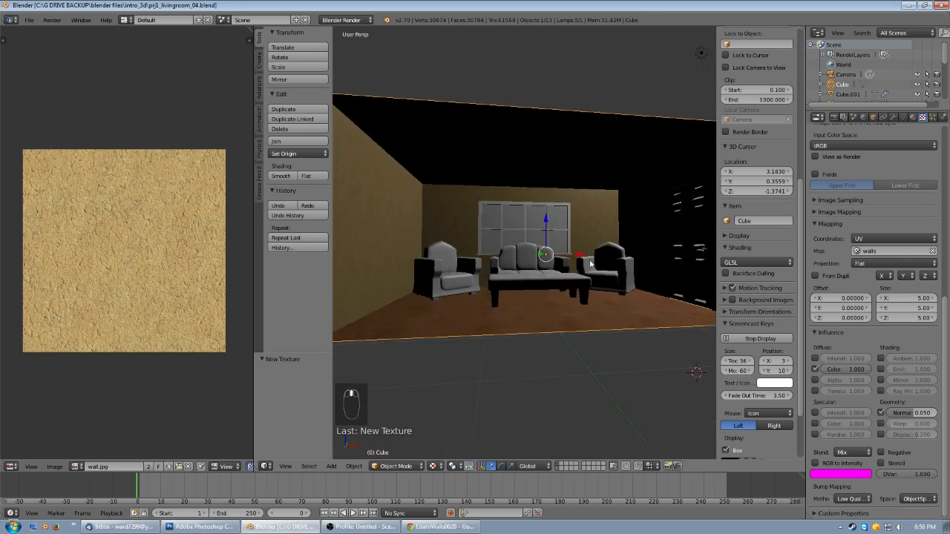
pyautogui.moveTo(623, 264); pyautogui.dragTo(605, 291, button='middle')
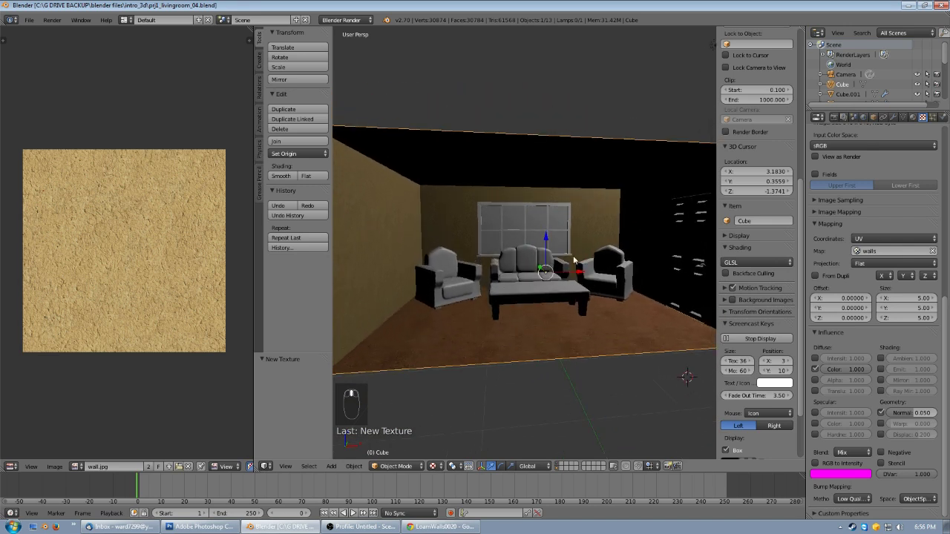